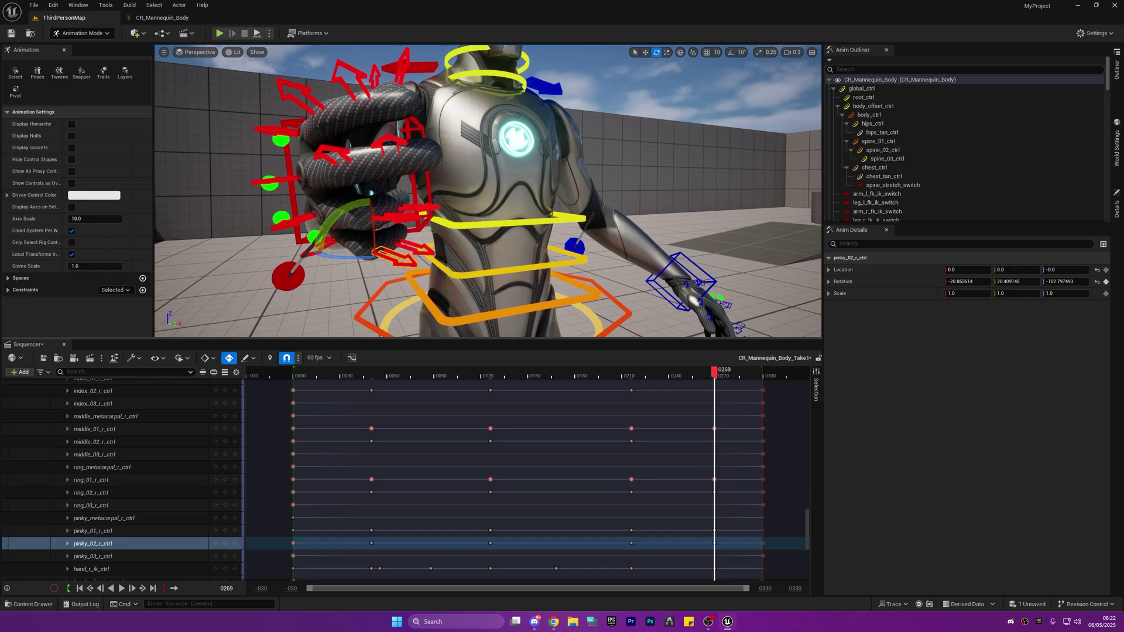
{"action": "left_click", "coordinate": [408, 255]}
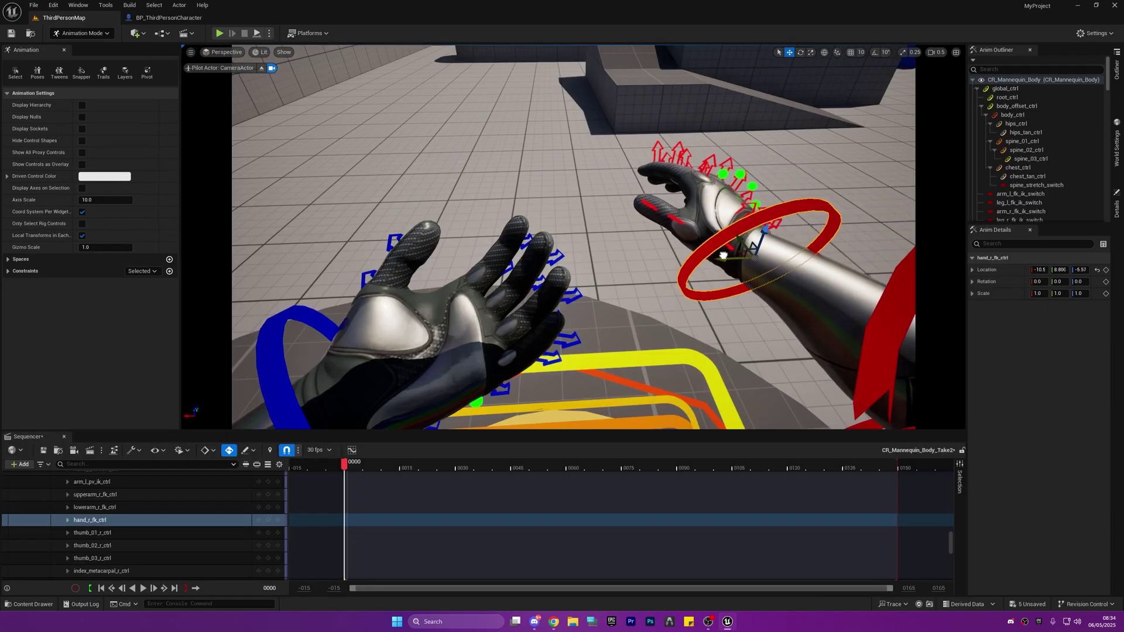
{"action": "left_click_drag", "start_coordinate": [723, 255], "coordinate": [795, 272]}
{"action": "key", "text": "e"}
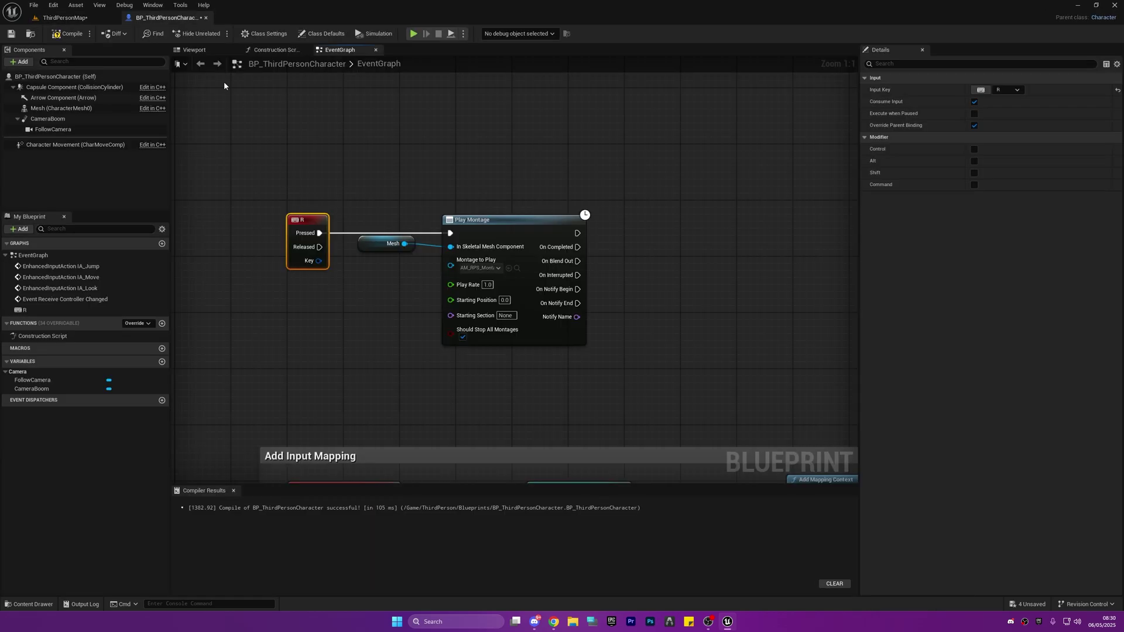
{"action": "left_click", "coordinate": [74, 19]}
{"action": "left_click", "coordinate": [218, 33]}
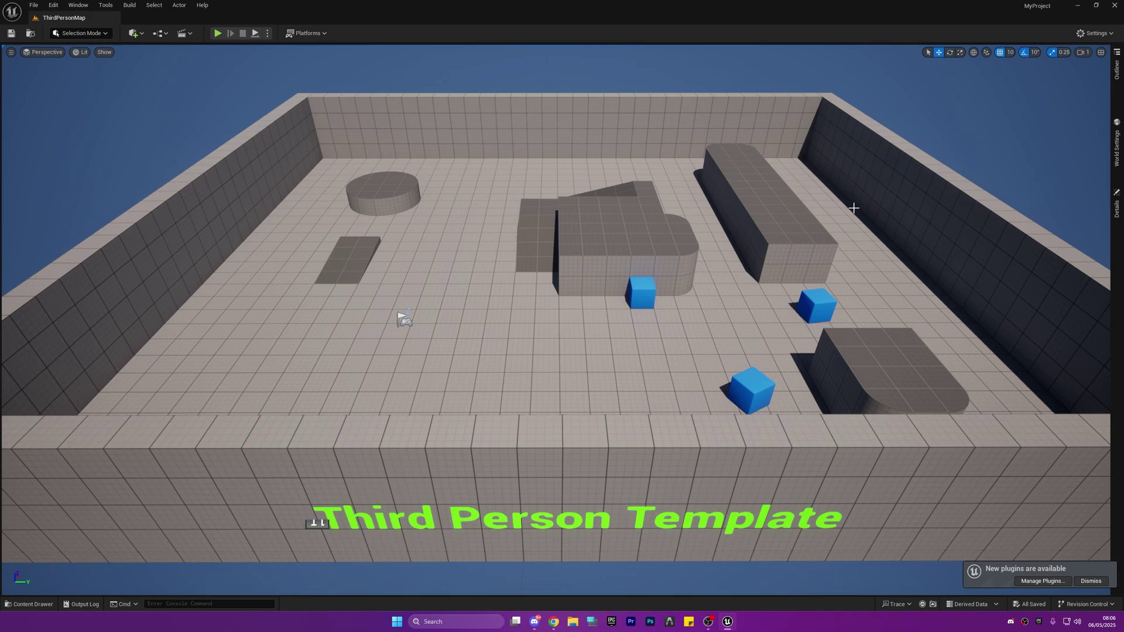
Dismiss the new plugins notification and run a brief play test of the third-person level
{"action": "left_click", "coordinate": [1090, 581]}
{"action": "key", "text": "w"}
{"action": "mouse_move", "coordinate": [640, 494]}
{"action": "right_mouse_down"}
{"action": "mouse_move", "coordinate": [620, 497]}
{"action": "mouse_move", "coordinate": [640, 494]}
{"action": "right_mouse_up"}
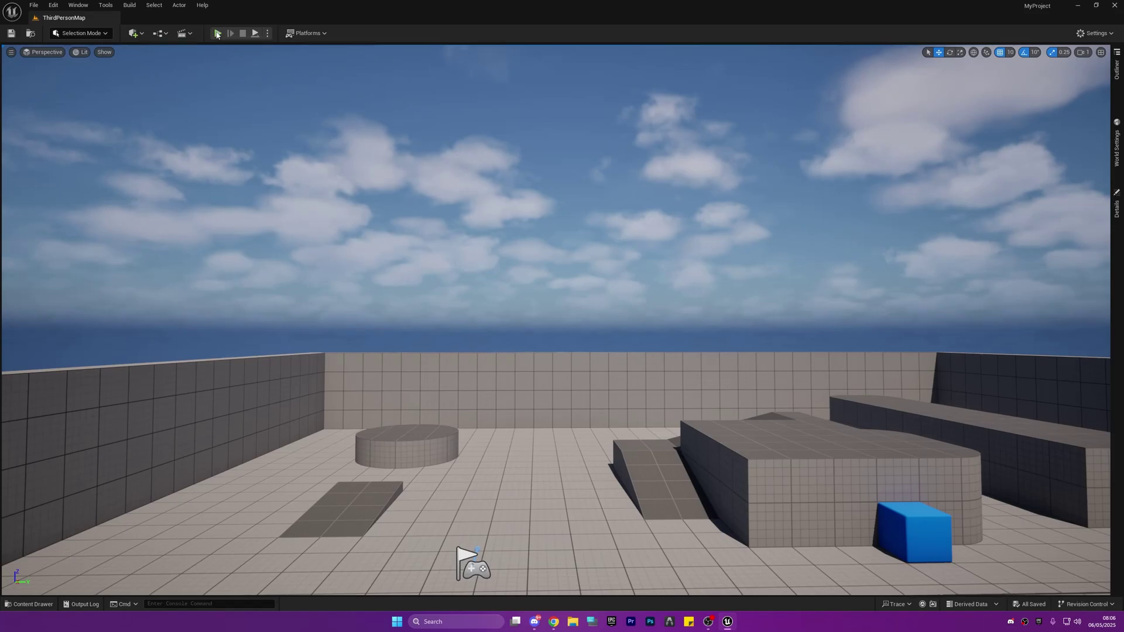
{"action": "left_click", "coordinate": [218, 33]}
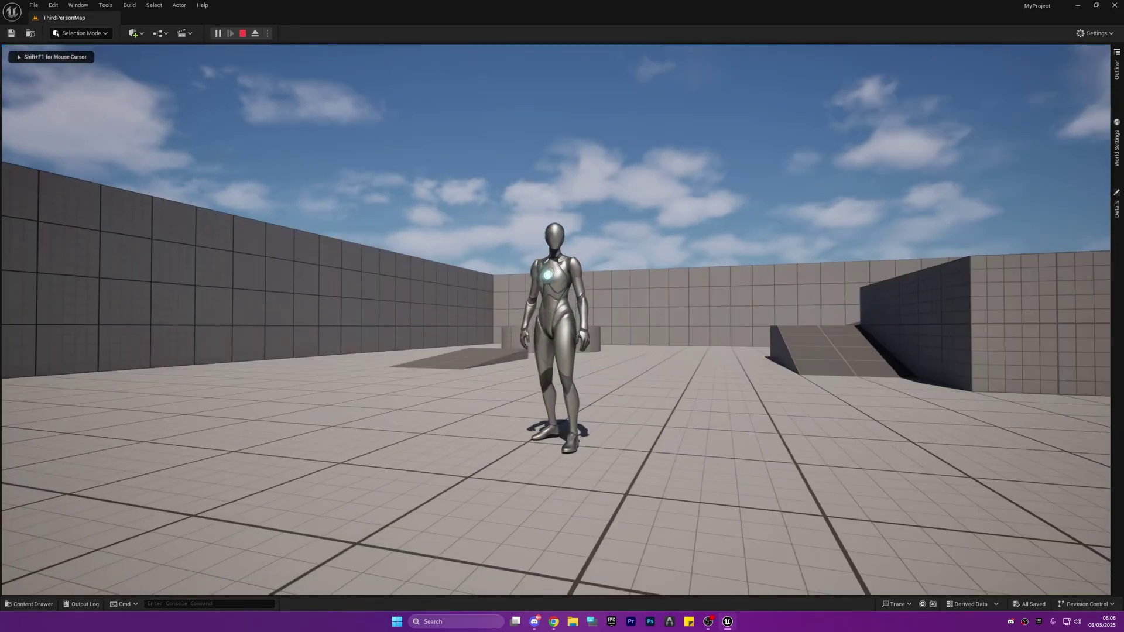
{"action": "key", "text": "Escape"}
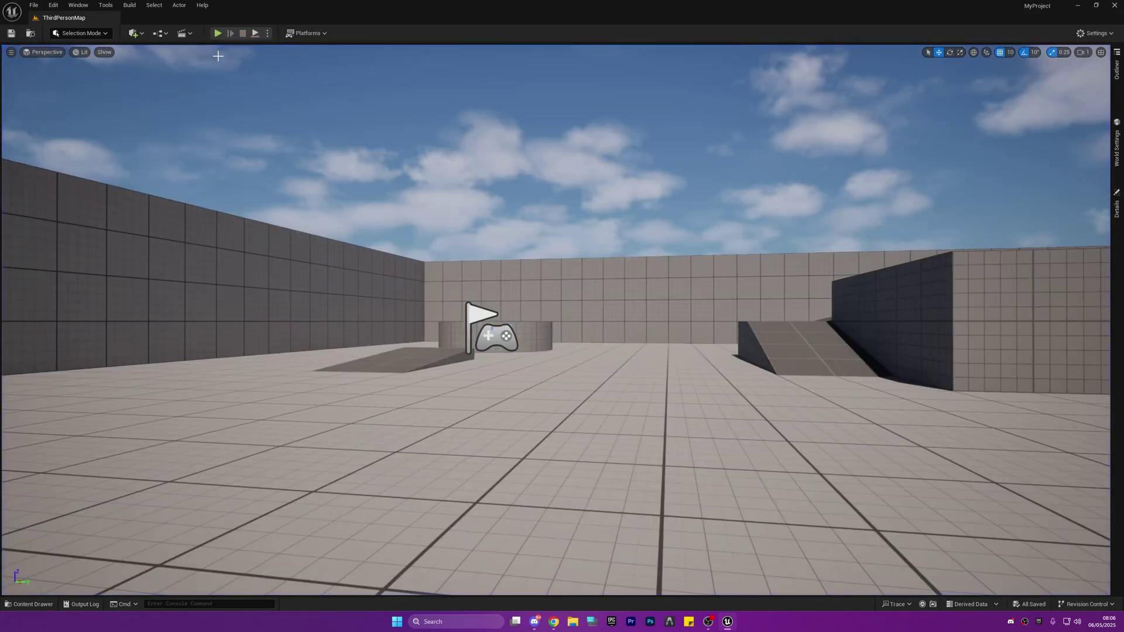
{"action": "key", "text": "s"}
{"action": "mouse_move", "coordinate": [328, 391]}
{"action": "right_mouse_down"}
{"action": "mouse_move", "coordinate": [345, 413]}
{"action": "mouse_move", "coordinate": [340, 398]}
{"action": "right_mouse_up"}
{"action": "key", "text": "w"}
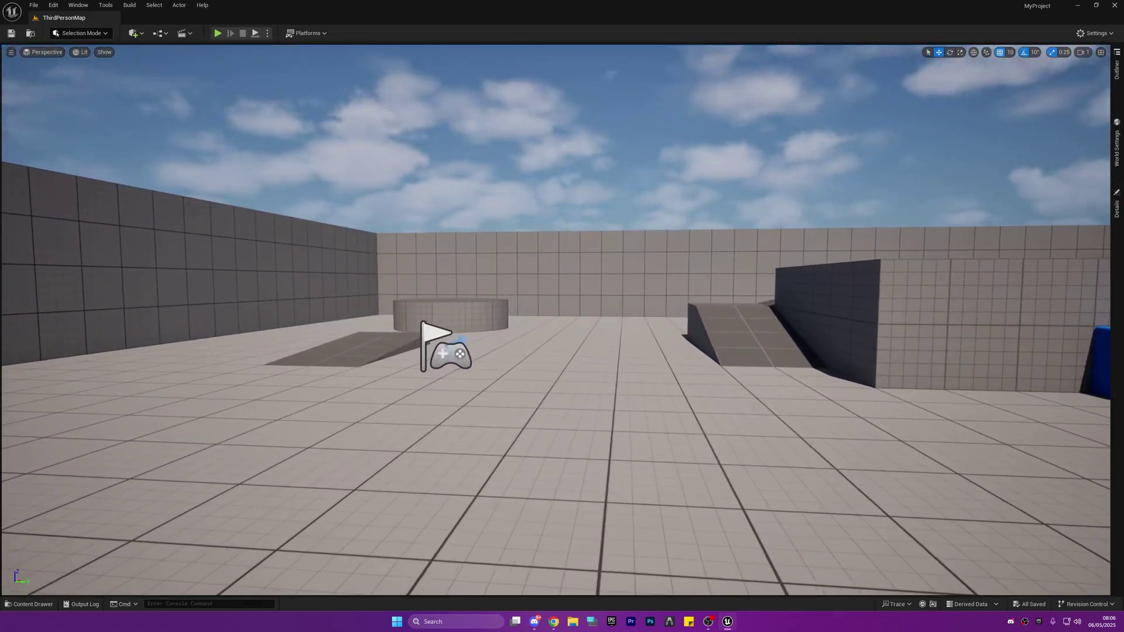
Reset the content browser's asset filters and open the Mannequins folder inside Characters
{"action": "key", "text": "ctrl+space"}
{"action": "left_click", "coordinate": [123, 362]}
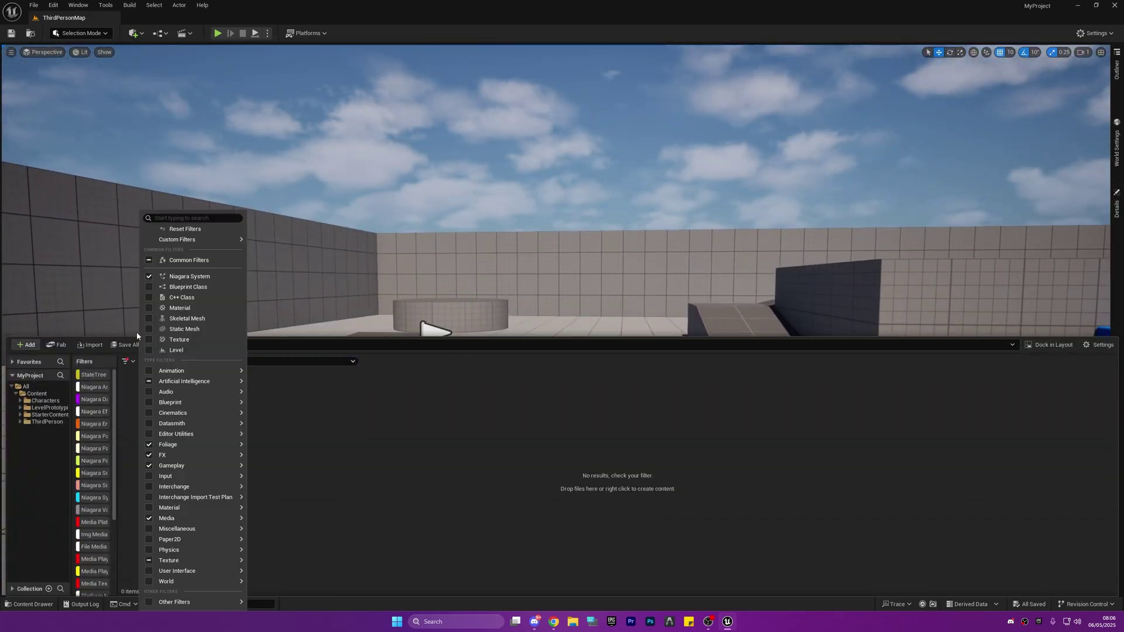
{"action": "left_click", "coordinate": [175, 218]}
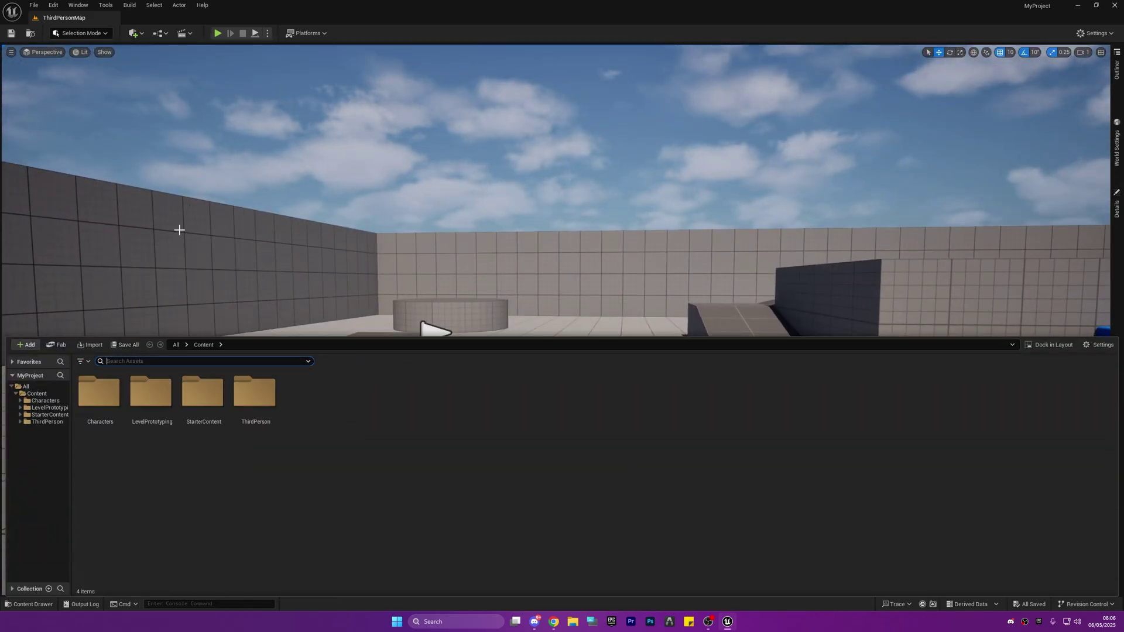
{"action": "double_click", "coordinate": [100, 405]}
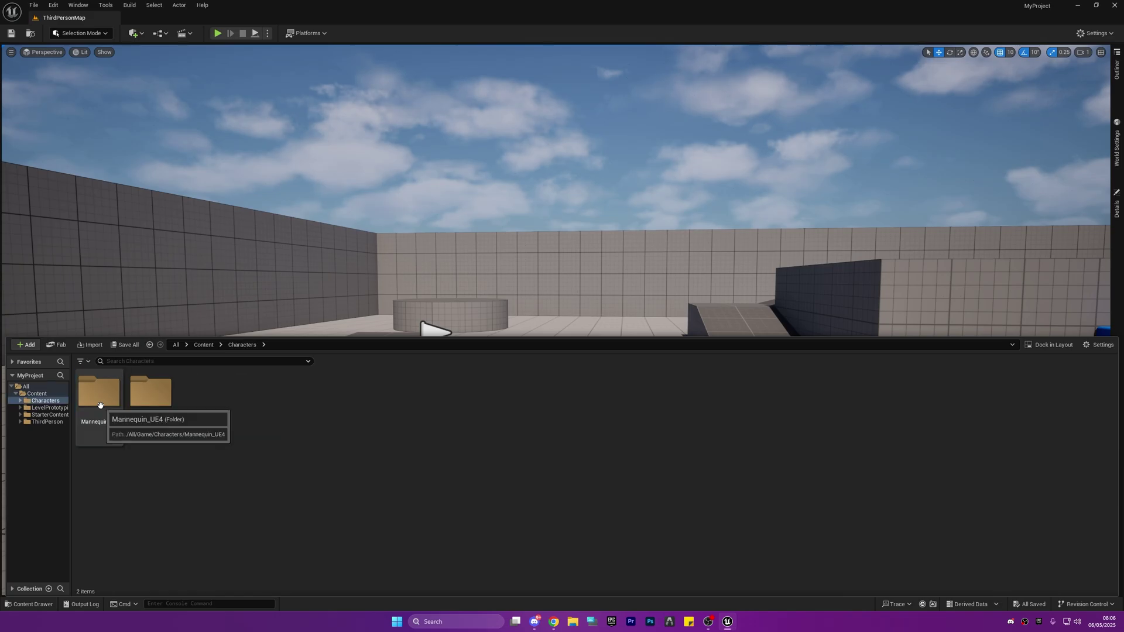
{"action": "double_click", "coordinate": [153, 410]}
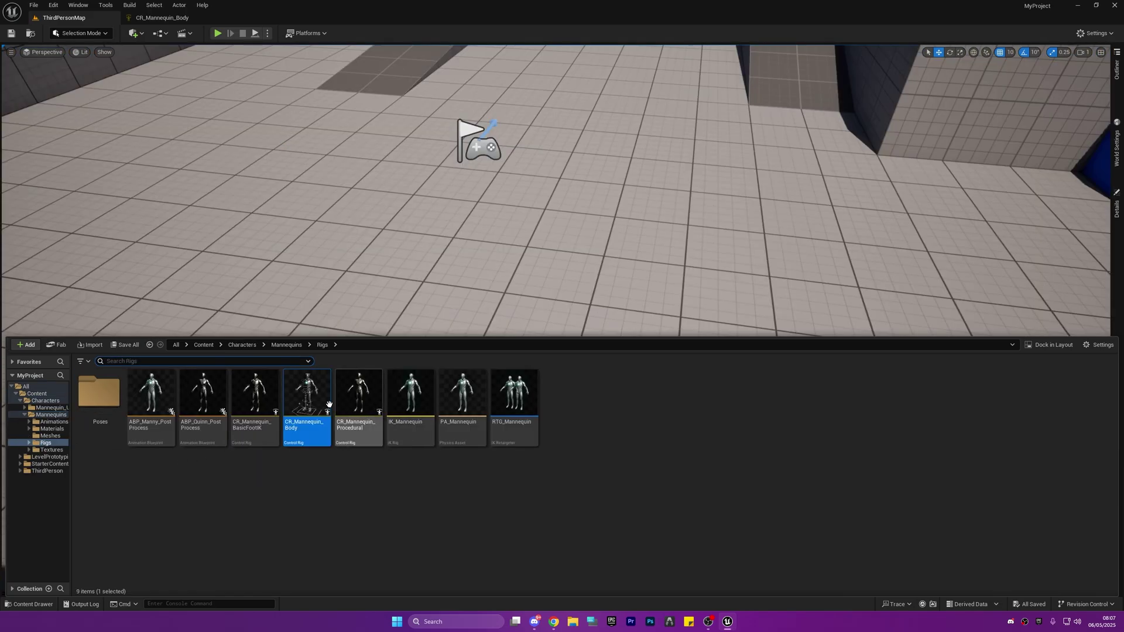
Place the CR_Mannequin_Body control rig in the level near the player start and close the Sequencer Curves window
{"action": "left_click_drag", "start_coordinate": [303, 399], "coordinate": [354, 273]}
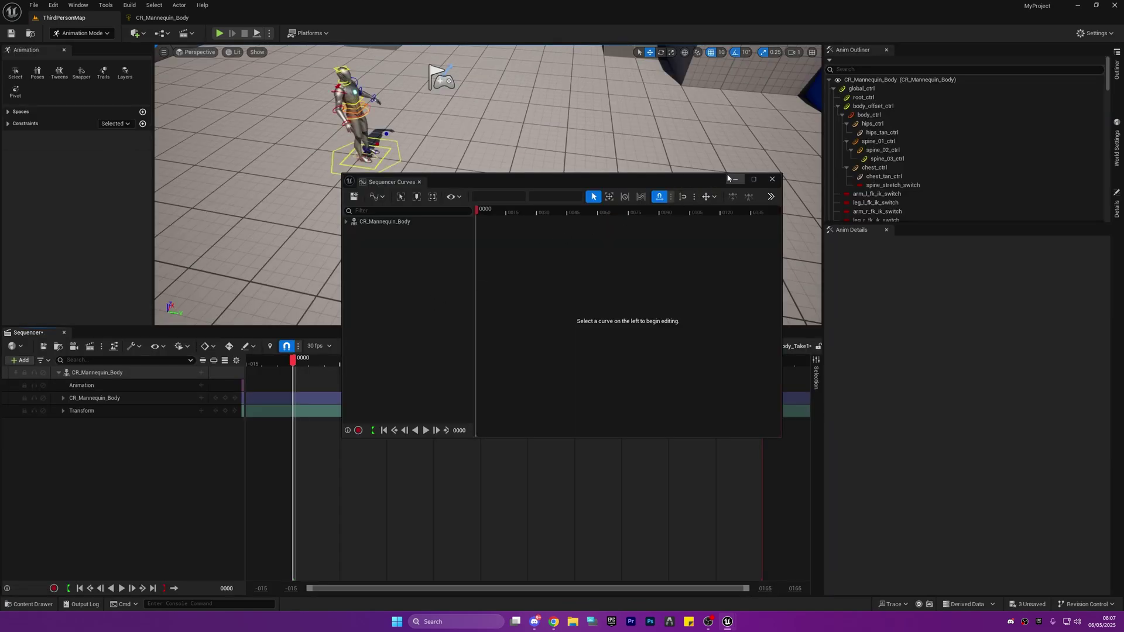
{"action": "left_click", "coordinate": [771, 180]}
{"action": "key", "text": "f"}
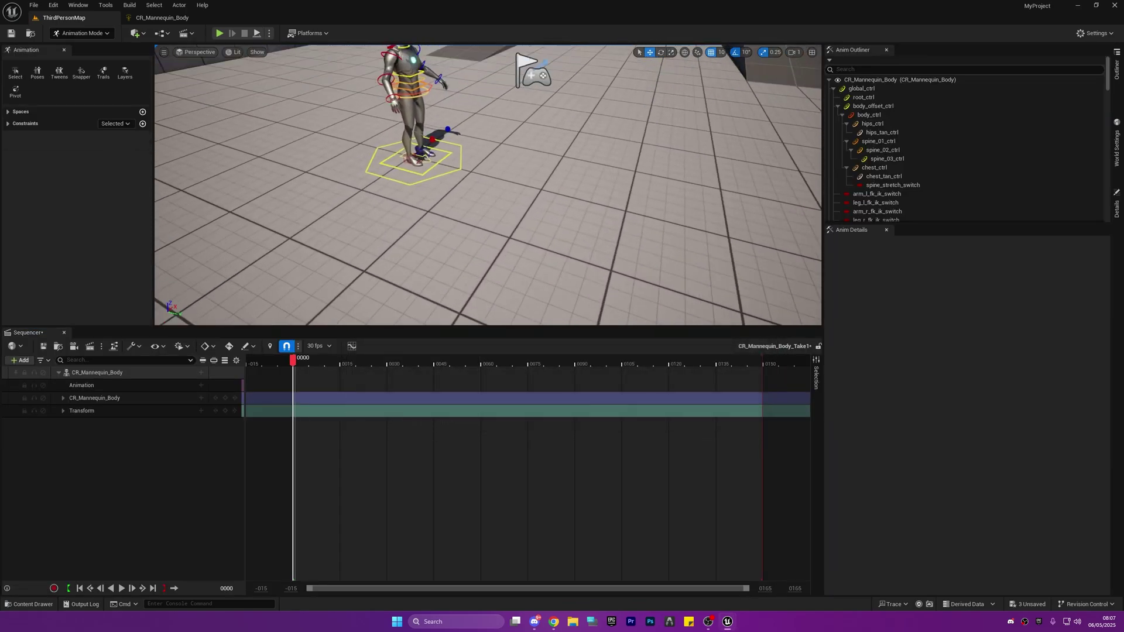
{"action": "mouse_move", "coordinate": [489, 185]}
{"action": "right_mouse_down"}
{"action": "mouse_move", "coordinate": [410, 196]}
{"action": "mouse_move", "coordinate": [363, 178]}
{"action": "mouse_move", "coordinate": [320, 184]}
{"action": "mouse_move", "coordinate": [488, 185]}
{"action": "right_mouse_up"}
{"action": "scroll", "coordinate": [410, 196], "scroll_direction": "down", "scroll_amount": 1}
{"action": "scroll", "coordinate": [327, 180], "scroll_direction": "down", "scroll_amount": 3}
{"action": "scroll", "coordinate": [487, 185], "scroll_direction": "down", "scroll_amount": 1}
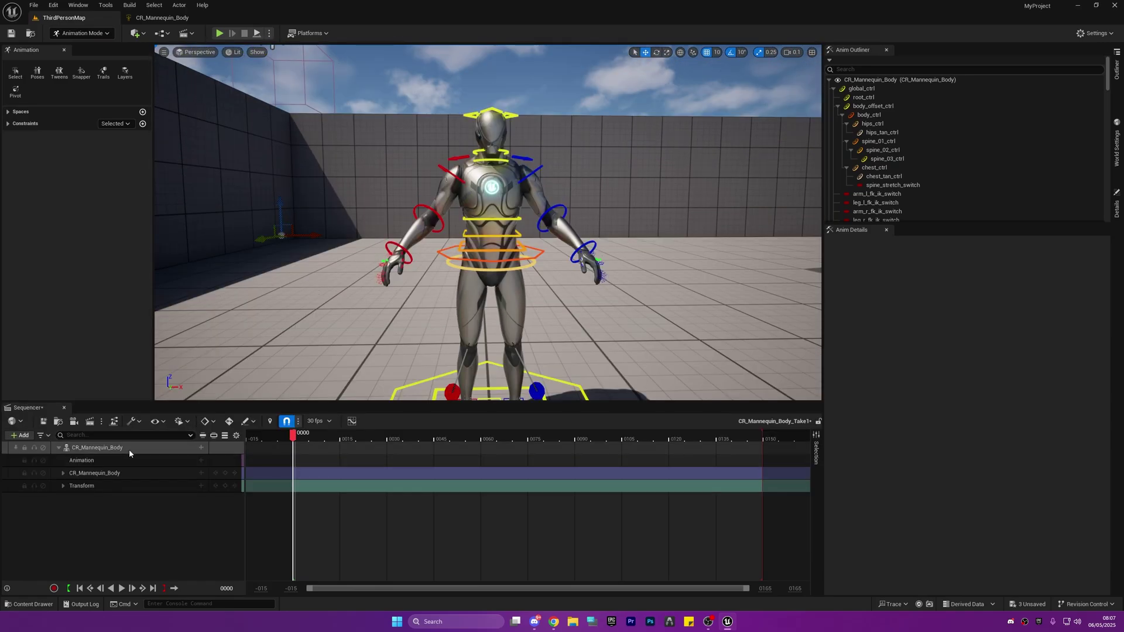
Convert the CR_Mannequin_Body binding in the sequence to a Spawnable Actor
{"action": "right_click", "coordinate": [129, 449]}
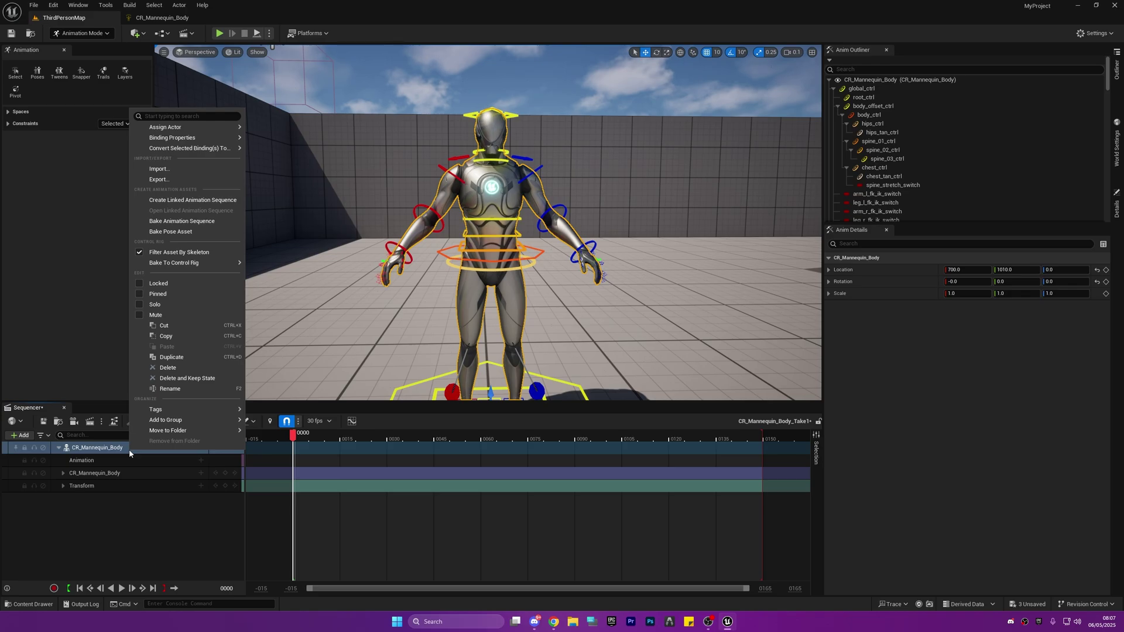
{"action": "mouse_move", "coordinate": [231, 149]}
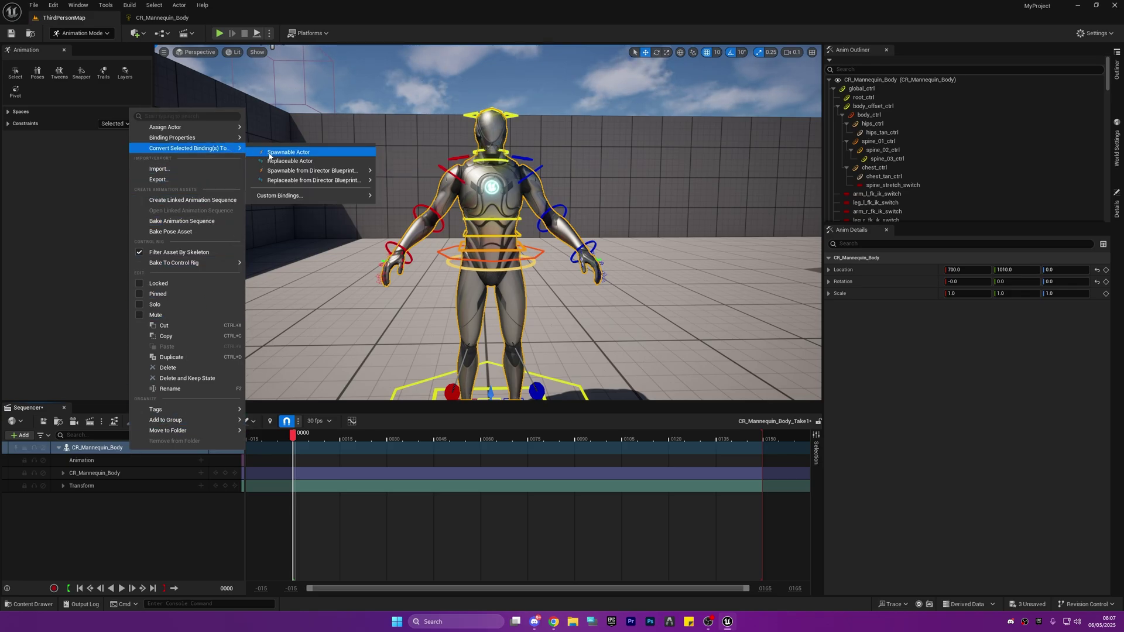
{"action": "left_click", "coordinate": [282, 155]}
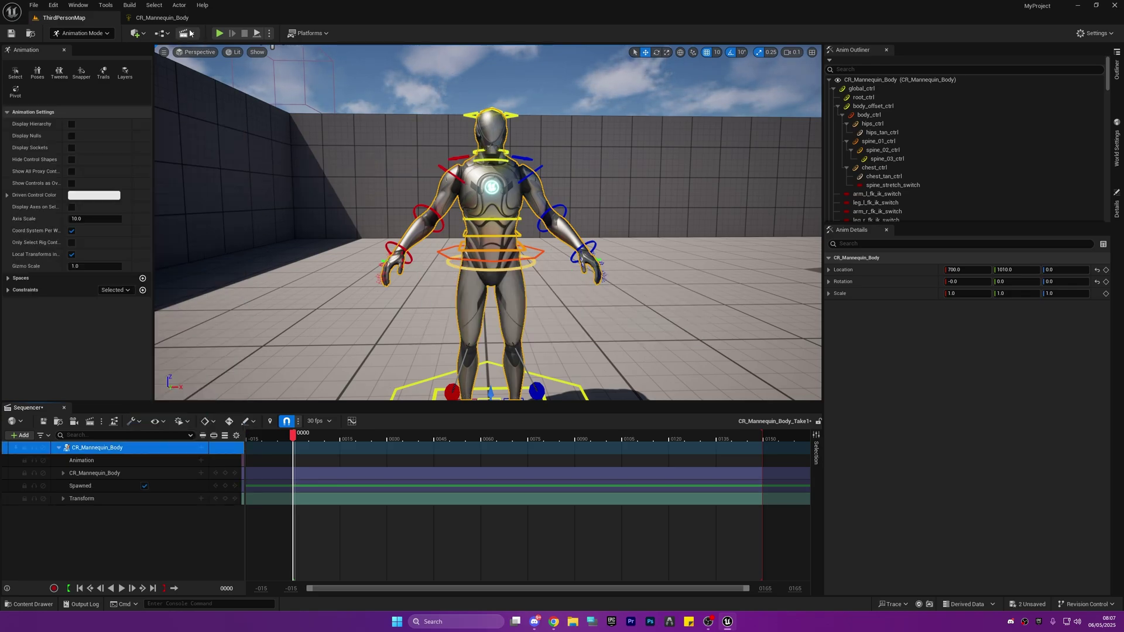
Play-test the level to check whether the spawnable mannequin appears in game, and return to a front view of the rig
{"action": "left_click", "coordinate": [220, 35]}
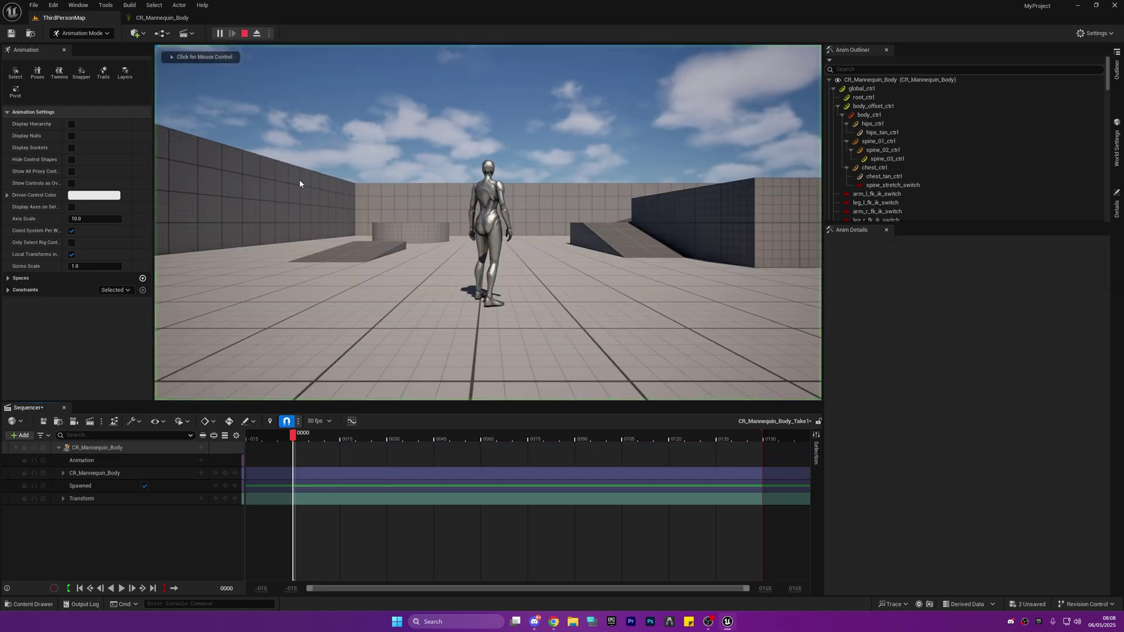
{"action": "left_click", "coordinate": [300, 179]}
{"action": "key", "text": "w"}
{"action": "key", "text": "Escape"}
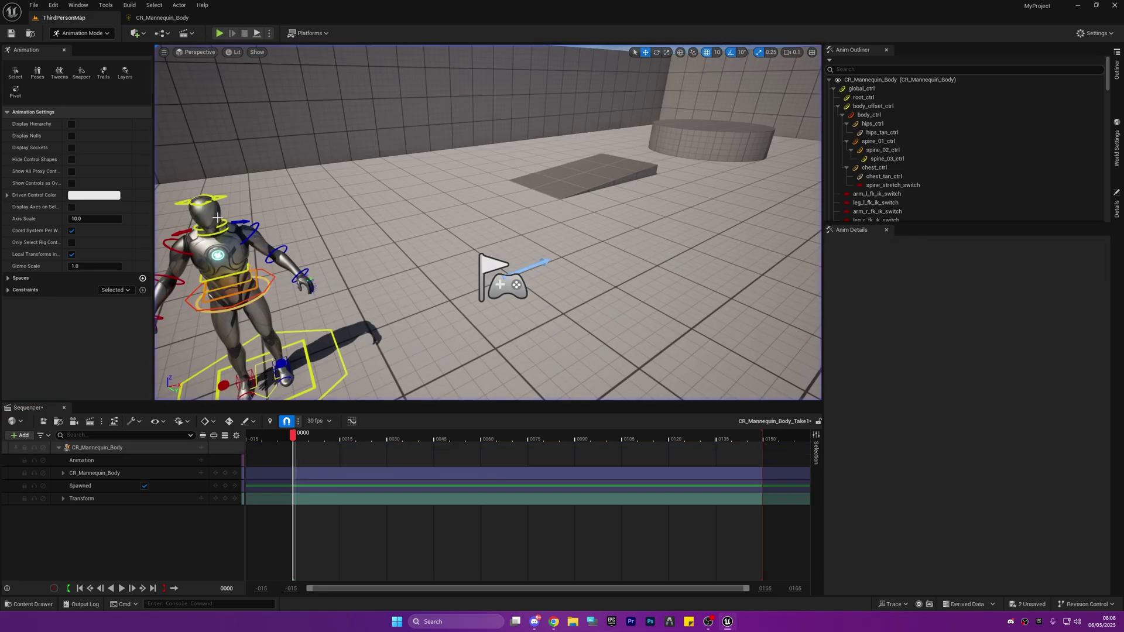
{"action": "key", "text": "d"}
{"action": "right_click_drag", "start_coordinate": [487, 223], "coordinate": [375, 196]}
{"action": "key", "text": "w"}
{"action": "scroll", "coordinate": [342, 236], "scroll_direction": "up", "scroll_amount": 3}
{"action": "key", "text": "s"}
{"action": "key", "text": "a"}
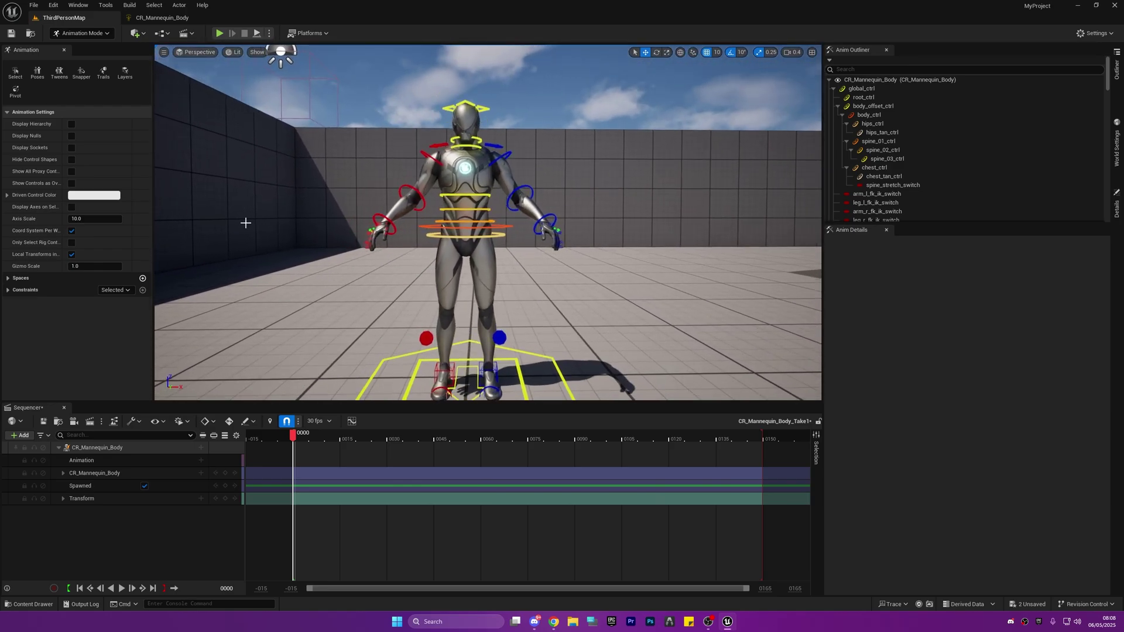
Set the sequence's display rate to 60 fps with time shown in seconds, and save it
{"action": "left_click", "coordinate": [321, 422]}
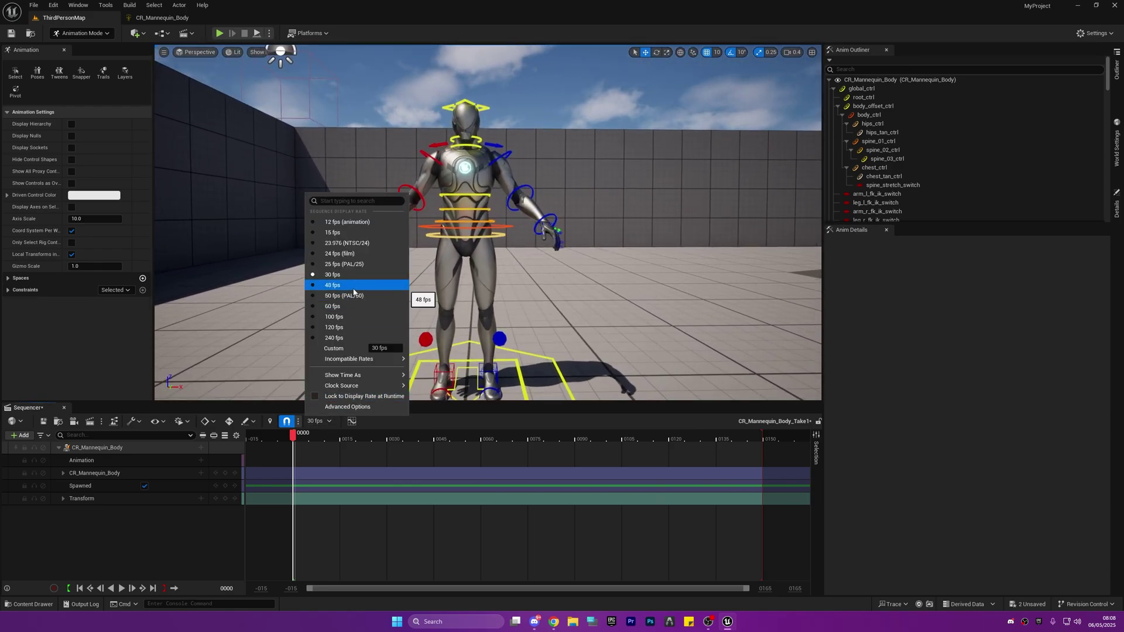
{"action": "left_click", "coordinate": [351, 306]}
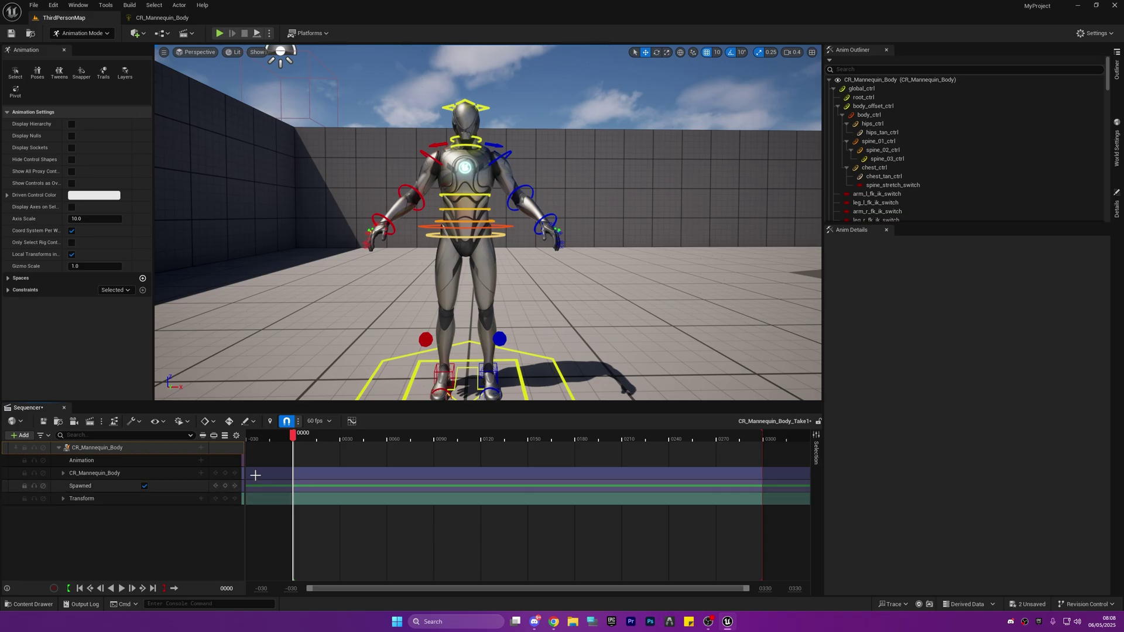
{"action": "left_click", "coordinate": [330, 422]}
{"action": "mouse_move", "coordinate": [375, 375]}
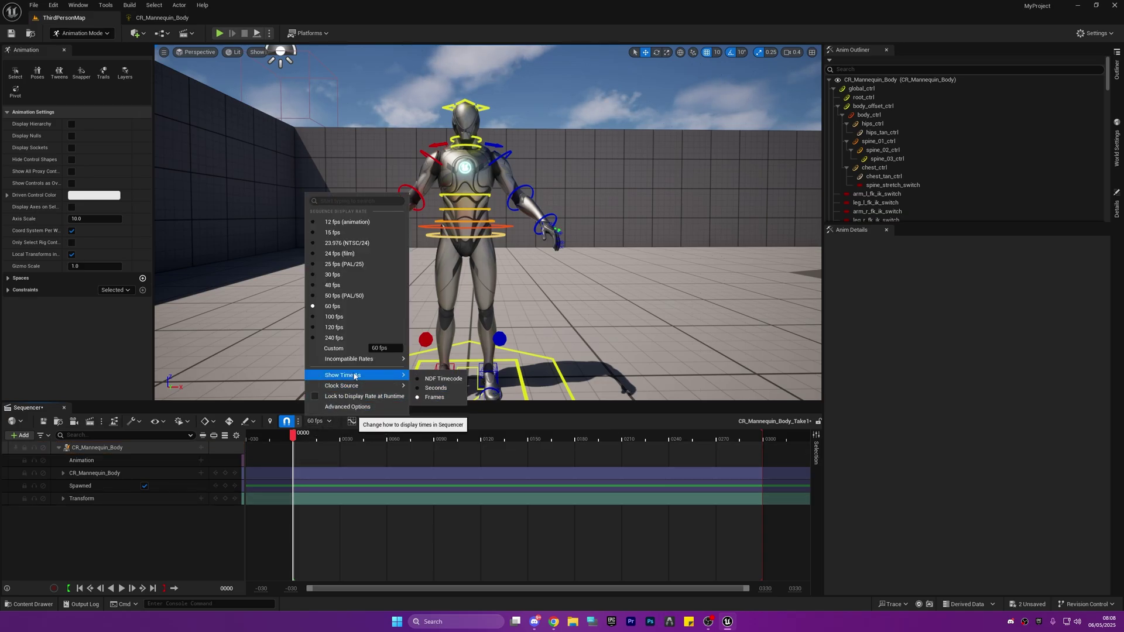
{"action": "left_click", "coordinate": [437, 389]}
{"action": "key", "text": "ctrl+s"}
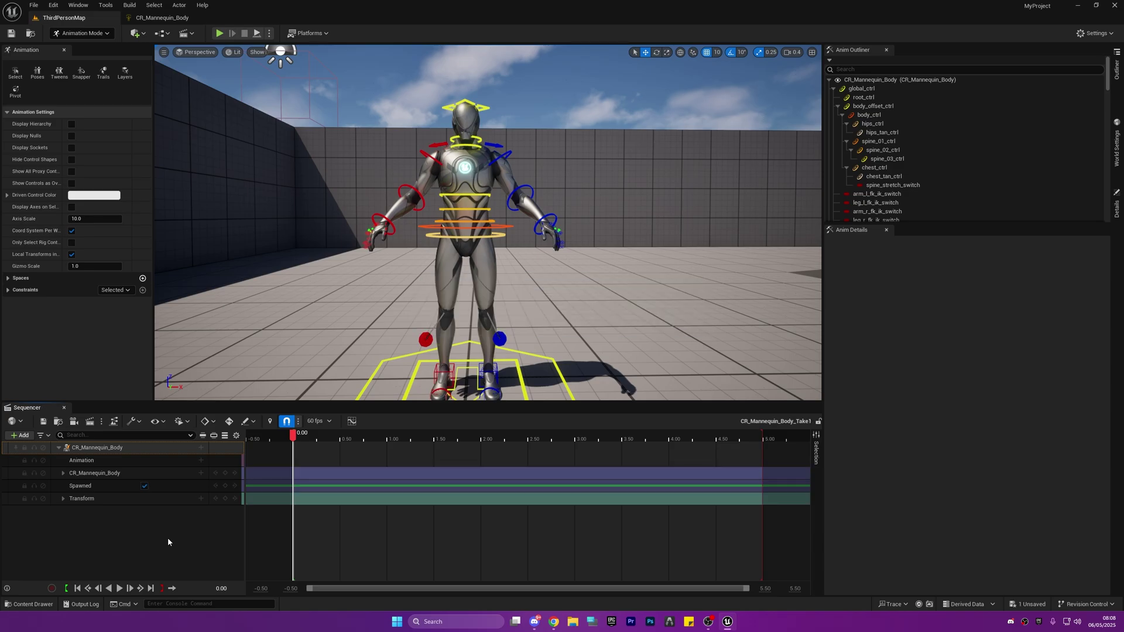
Select global_ctrl and enable the arm_l_fk_ik_switch and arm_r_fk_ik_switch attributes so both arms use IK
{"action": "left_click", "coordinate": [63, 499]}
{"action": "left_click", "coordinate": [63, 499]}
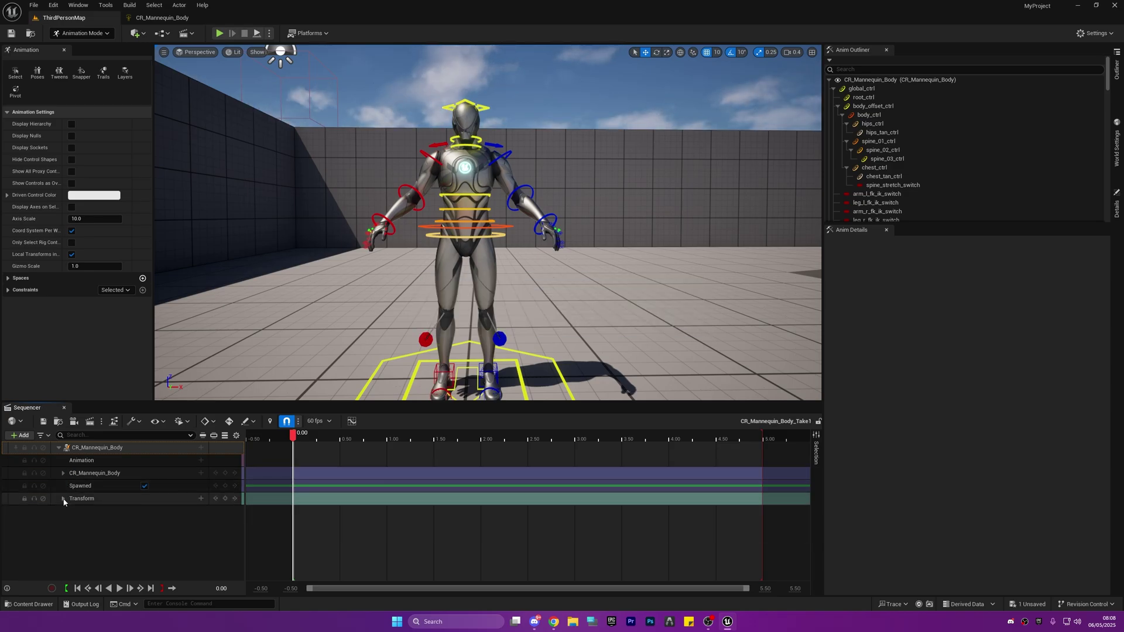
{"action": "left_click", "coordinate": [863, 89]}
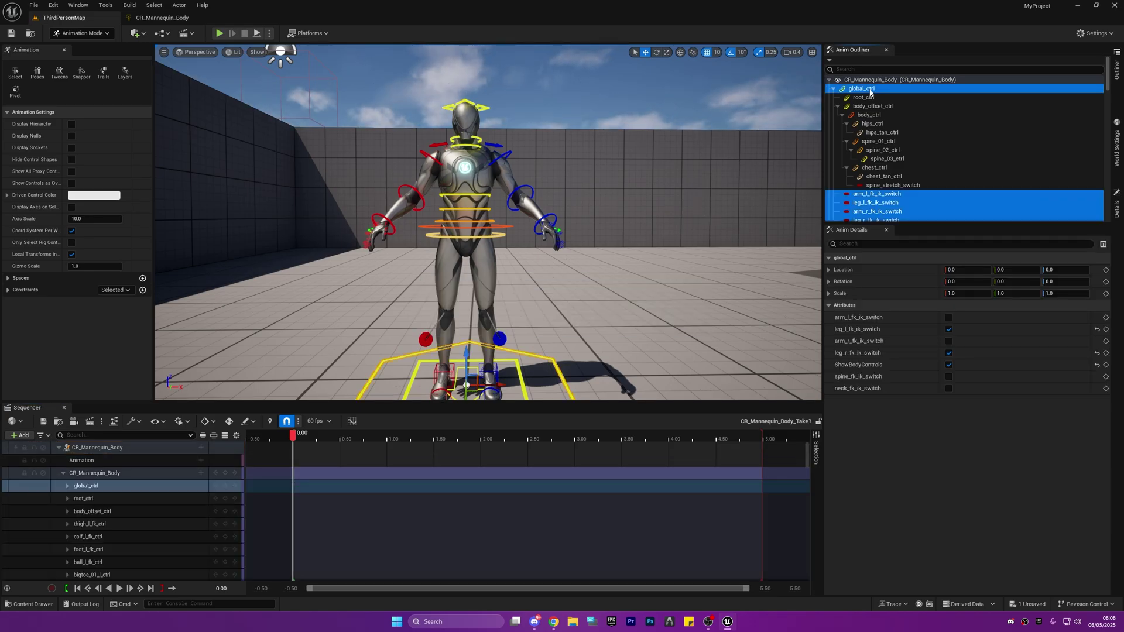
{"action": "left_click", "coordinate": [906, 398]}
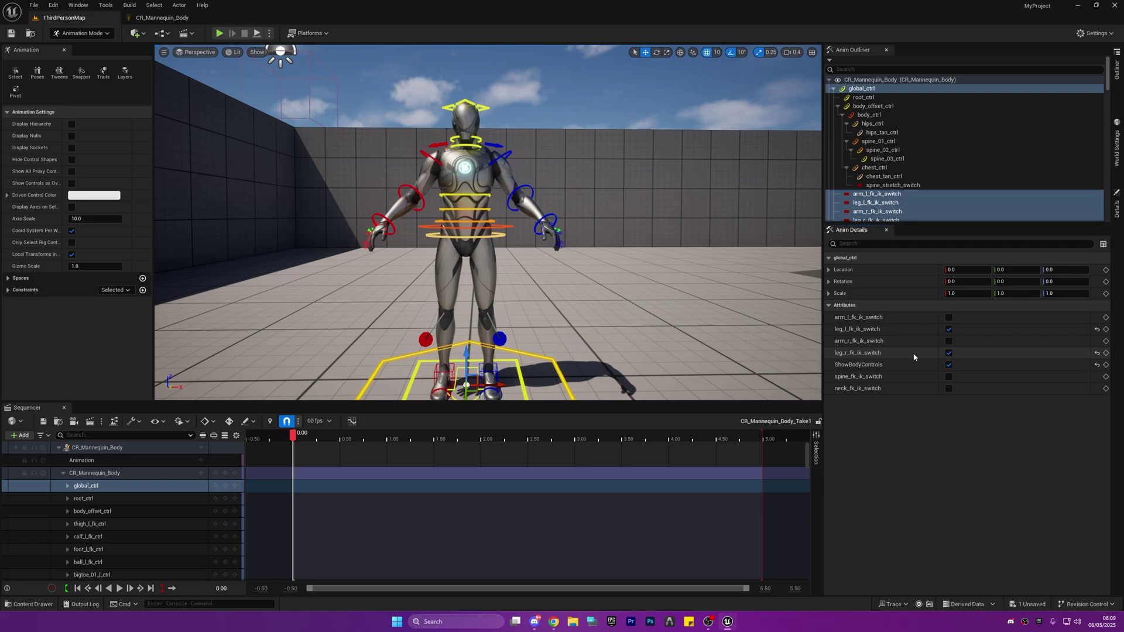
{"action": "left_click", "coordinate": [948, 342]}
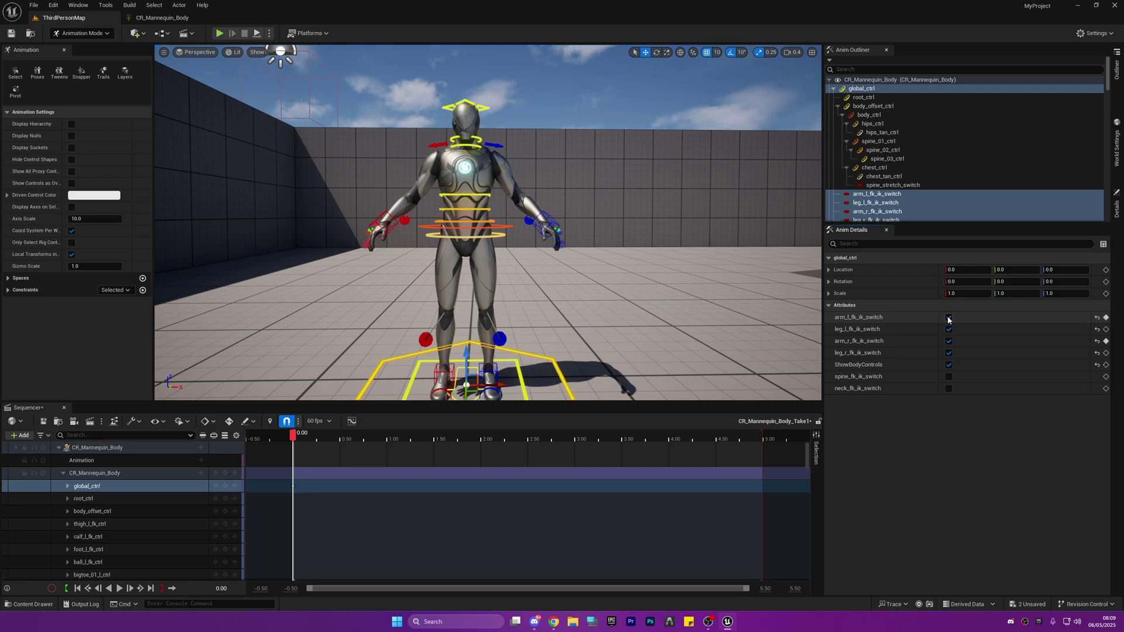
{"action": "key", "text": "w"}
{"action": "right_click_drag", "start_coordinate": [779, 301], "coordinate": [755, 299]}
{"action": "key", "text": "d"}
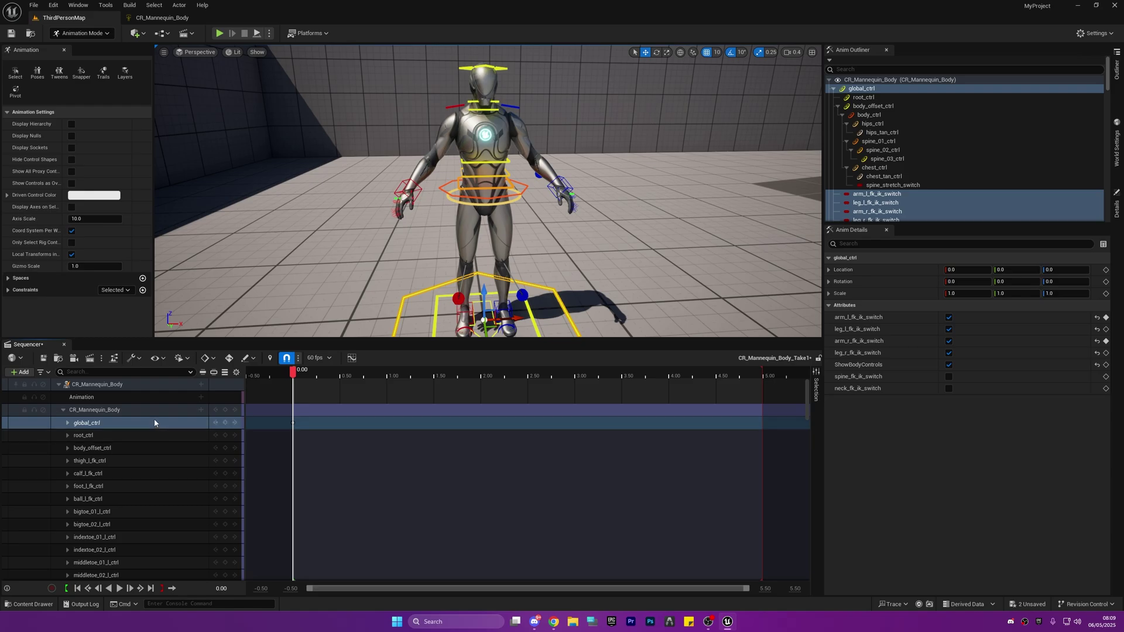
Key all controls of the CR_Mannequin_Body rig track at 0.00 seconds
{"action": "left_click", "coordinate": [155, 415]}
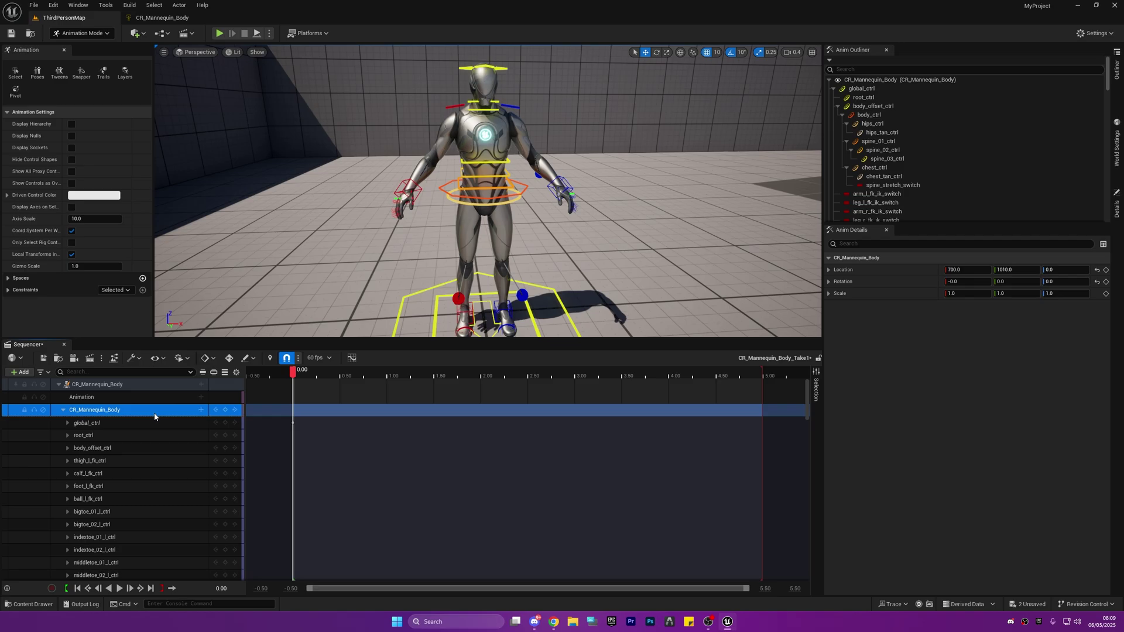
{"action": "key", "text": "Return"}
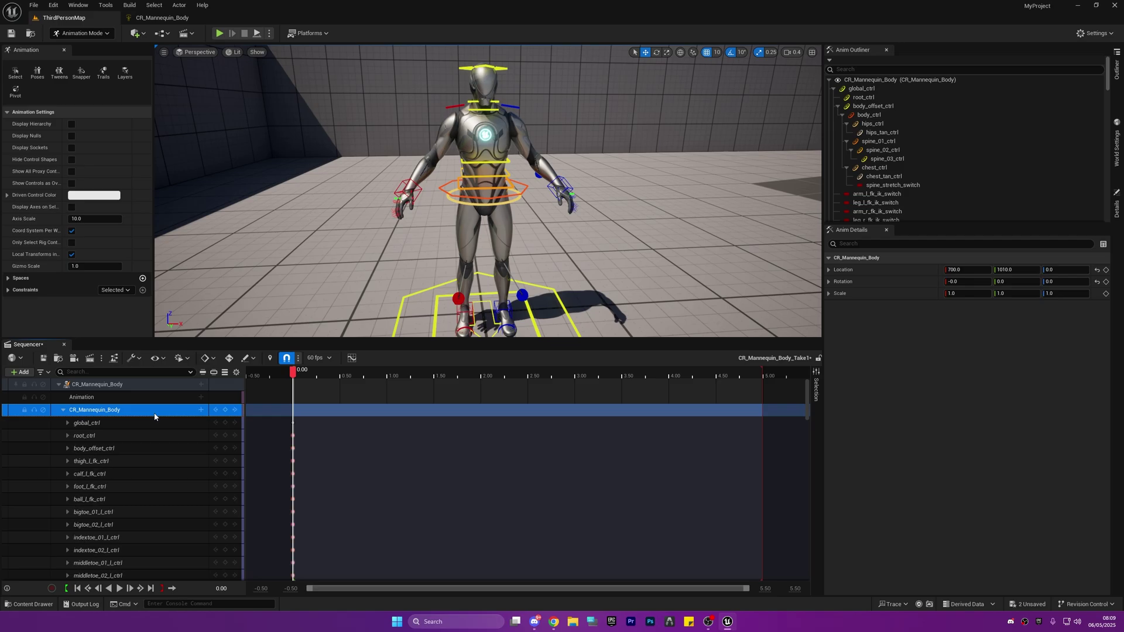
{"action": "mouse_move", "coordinate": [295, 373]}
{"action": "left_mouse_down"}
{"action": "mouse_move", "coordinate": [338, 373]}
{"action": "mouse_move", "coordinate": [293, 374]}
{"action": "left_mouse_up"}
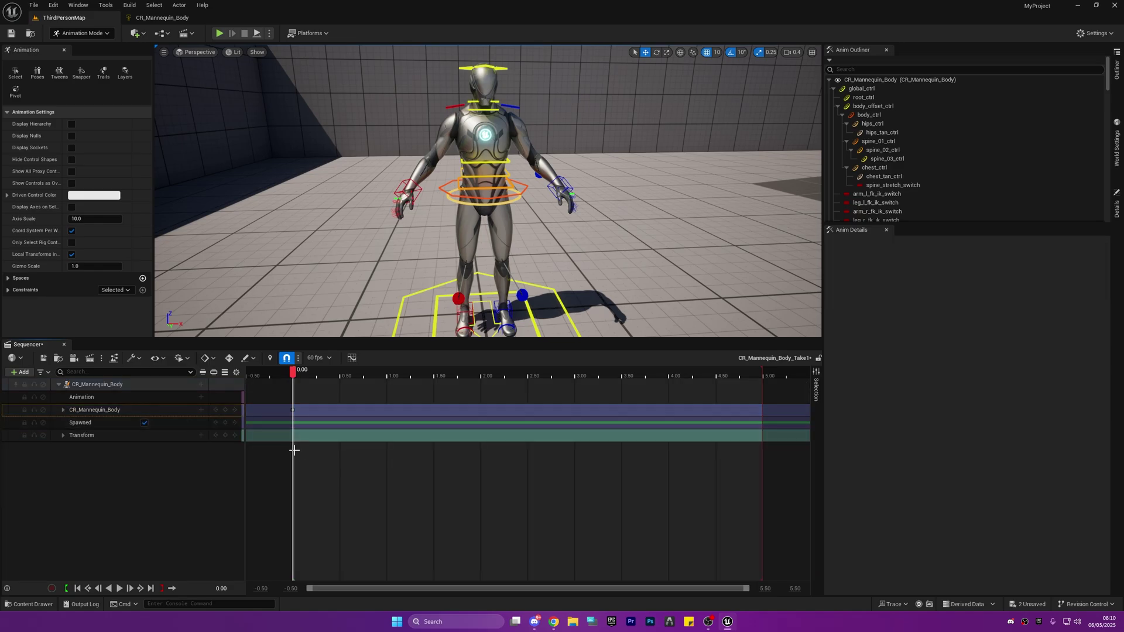
Copy the rig track's keys at 0.00 seconds and paste them at 5.00 seconds
{"action": "right_click", "coordinate": [299, 419]}
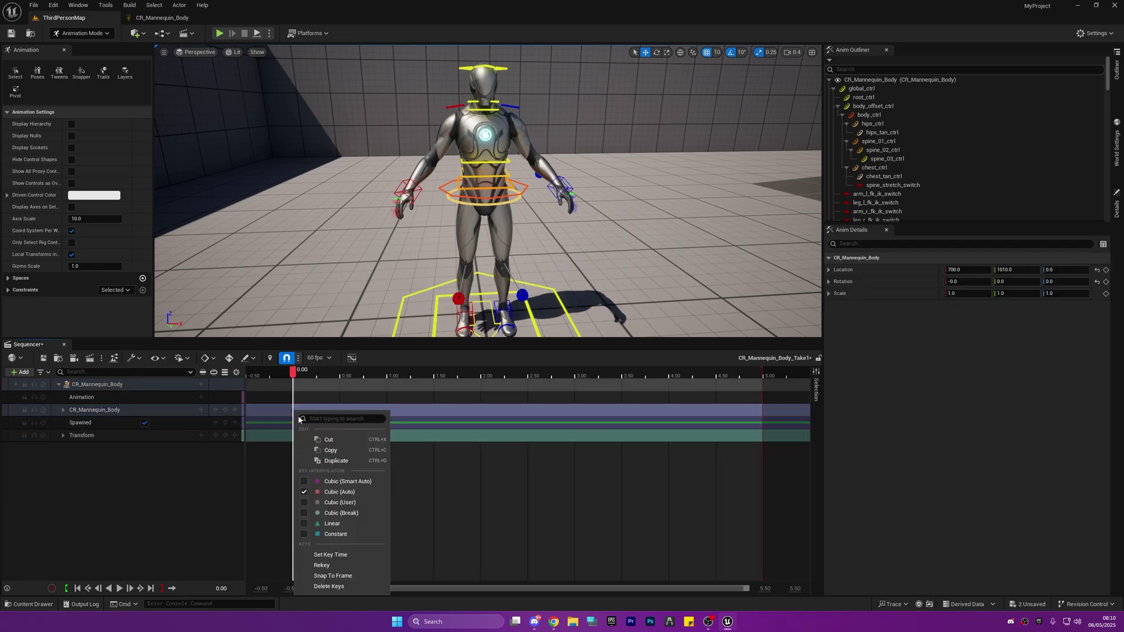
{"action": "left_click", "coordinate": [329, 450]}
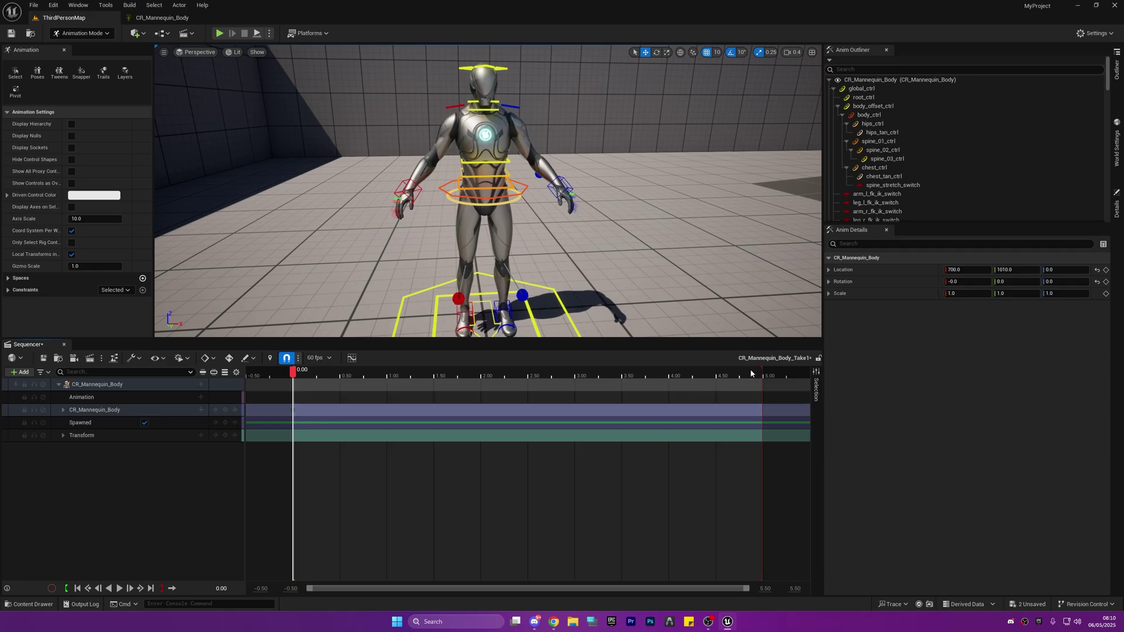
{"action": "left_click_drag", "start_coordinate": [752, 374], "coordinate": [764, 375]}
{"action": "key", "text": "ctrl+v"}
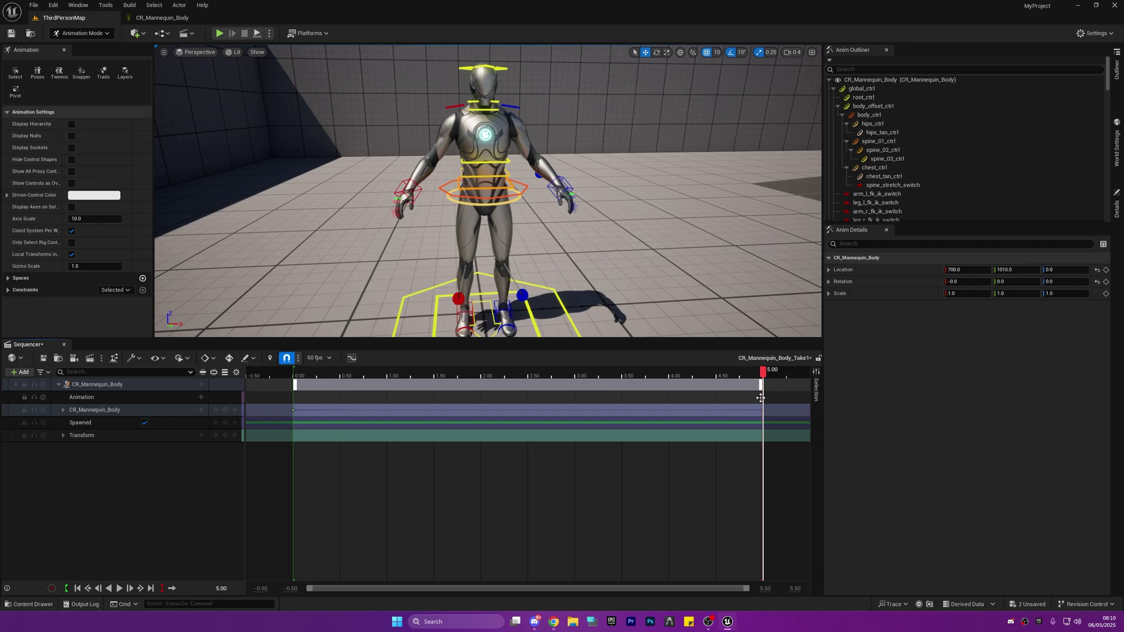
At 0.00 seconds, enable automatic keying and rotate hand_r_ik_ctrl to about 28, -24, 33 degrees
{"action": "left_click", "coordinate": [744, 465]}
{"action": "left_click_drag", "start_coordinate": [764, 374], "coordinate": [295, 381]}
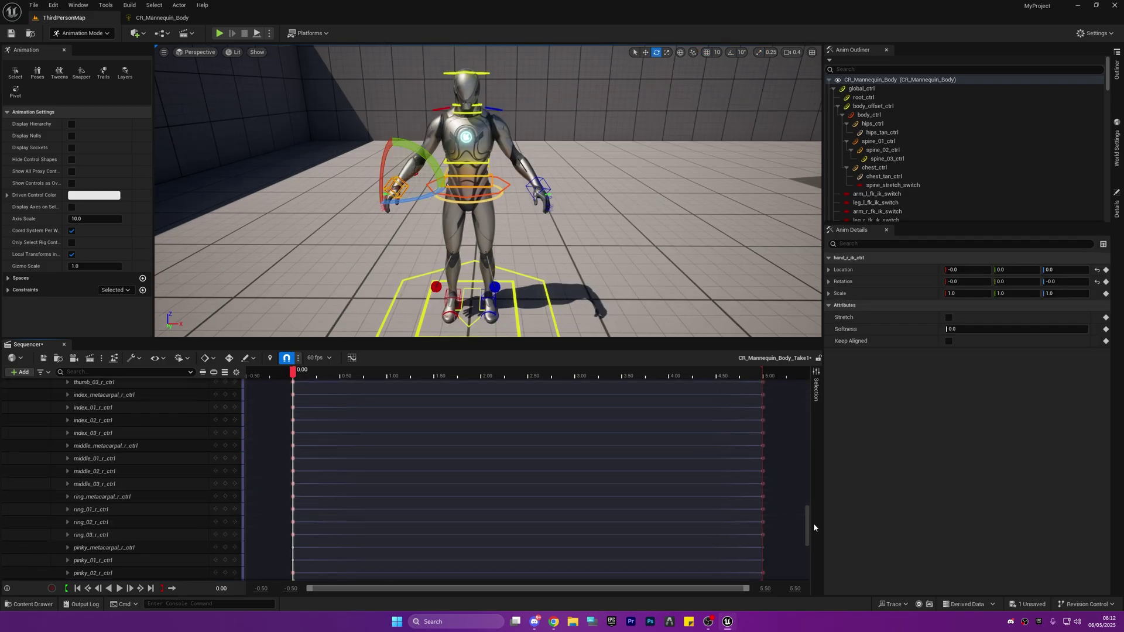
{"action": "left_click_drag", "start_coordinate": [808, 421], "coordinate": [810, 388]}
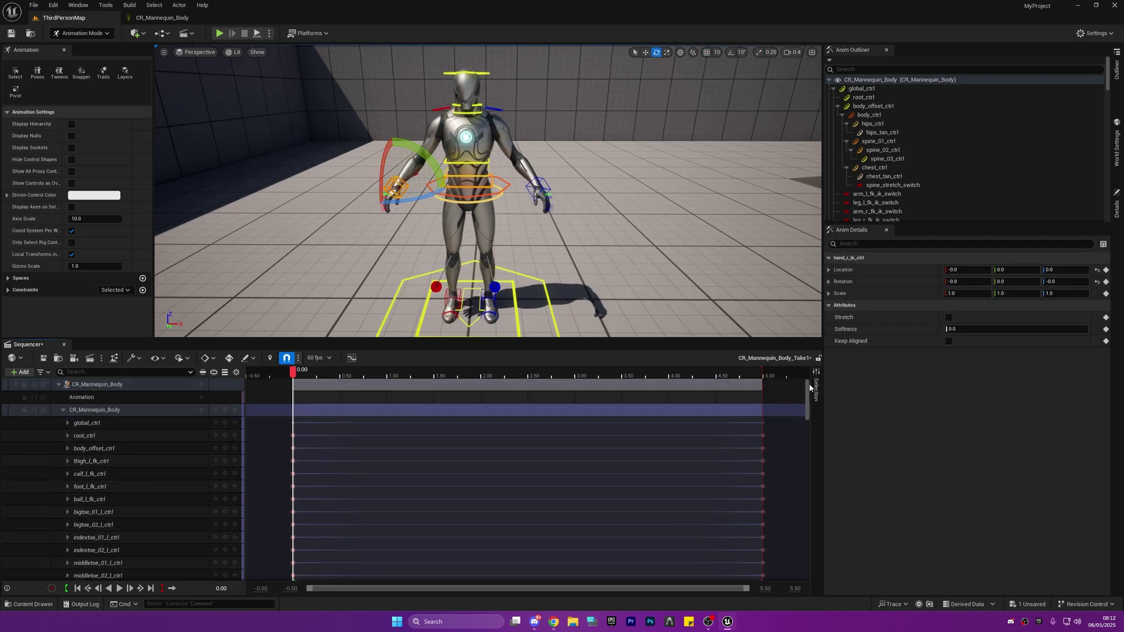
{"action": "left_click", "coordinate": [229, 359]}
{"action": "left_click_drag", "start_coordinate": [423, 188], "coordinate": [419, 209]}
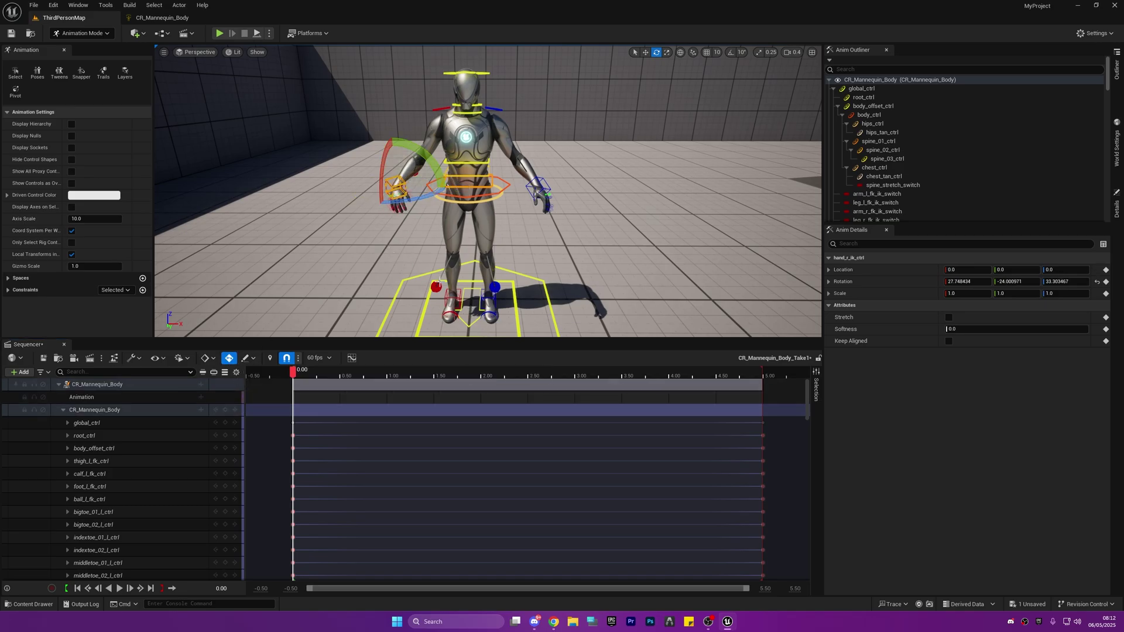
Play the sequence to review the right hand's rotation, and return the playhead to 0.00 seconds
{"action": "left_click", "coordinate": [525, 260]}
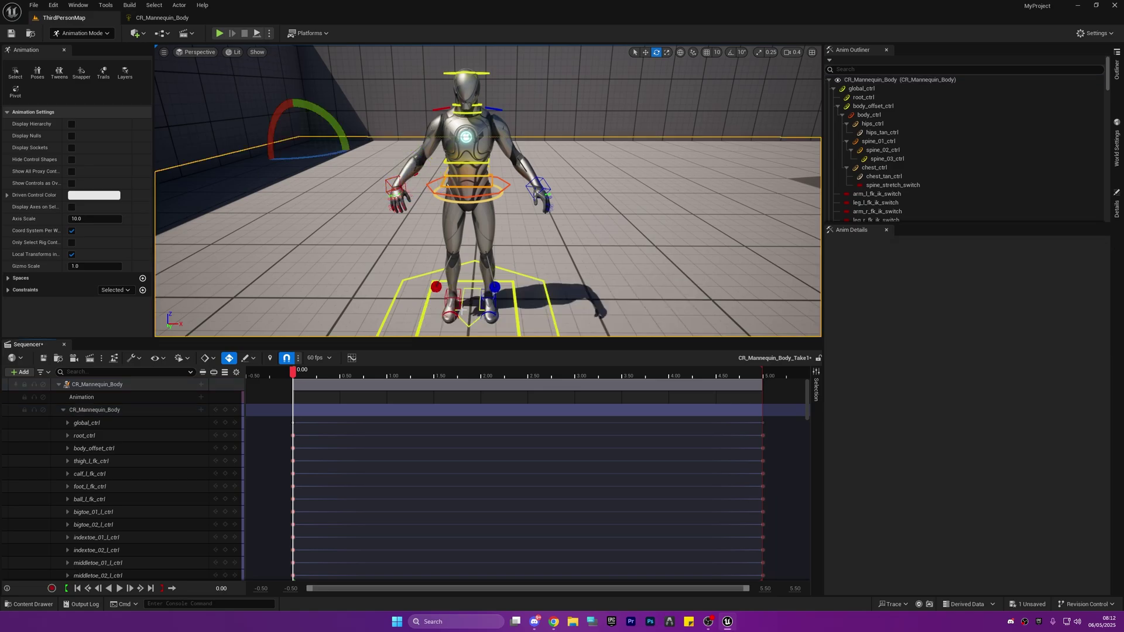
{"action": "key", "text": "space"}
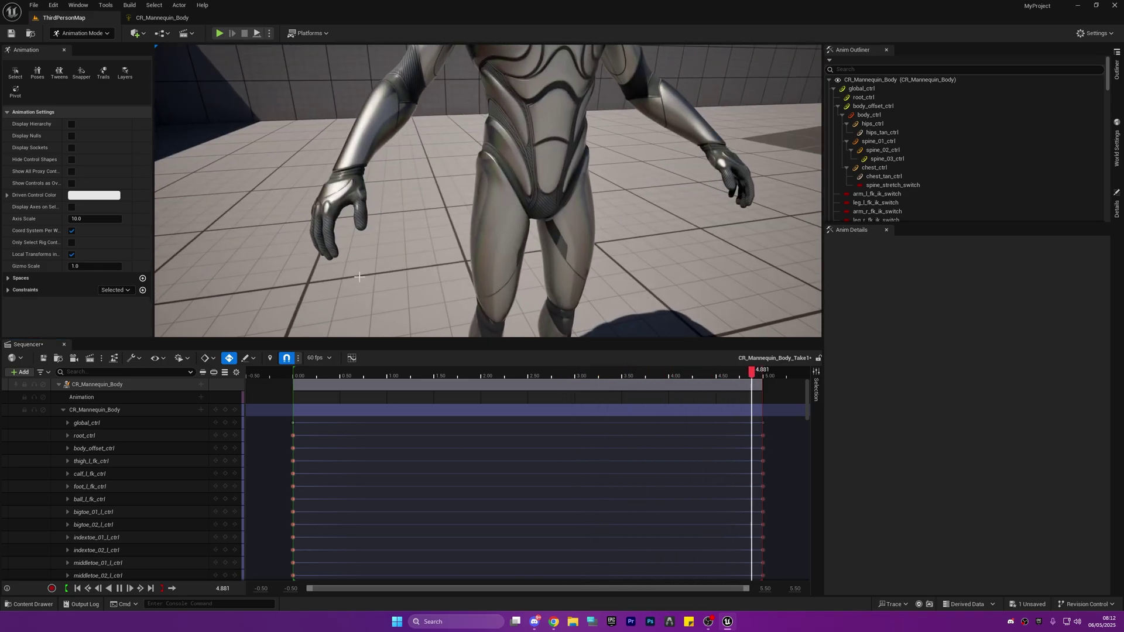
{"action": "left_click_drag", "start_coordinate": [763, 375], "coordinate": [294, 388]}
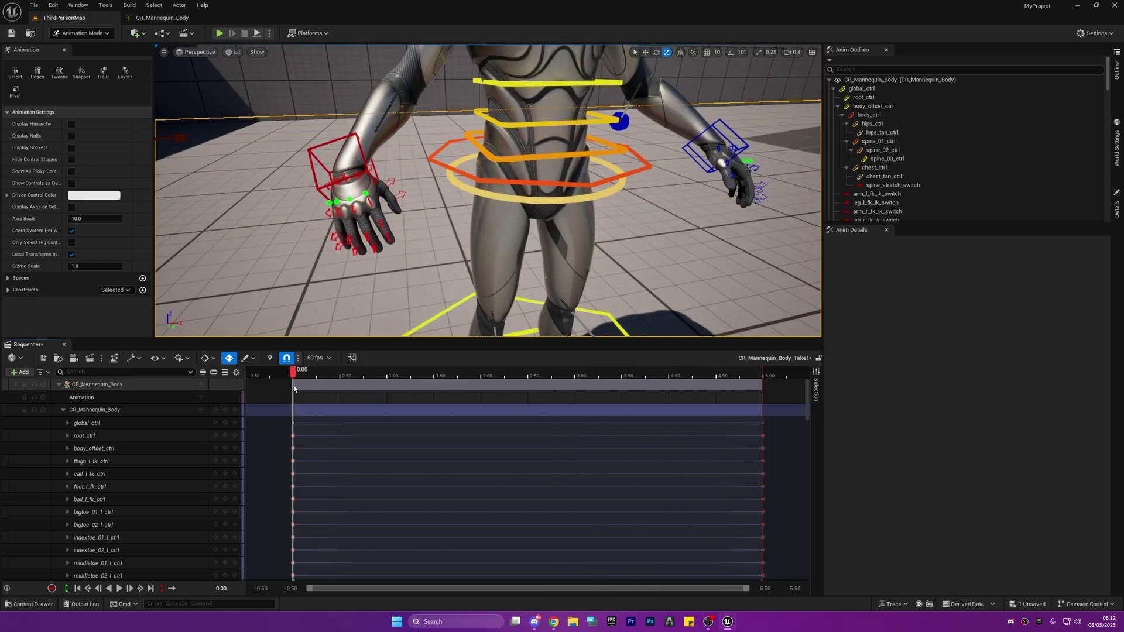
{"action": "left_click", "coordinate": [367, 173]}
{"action": "key", "text": "w"}
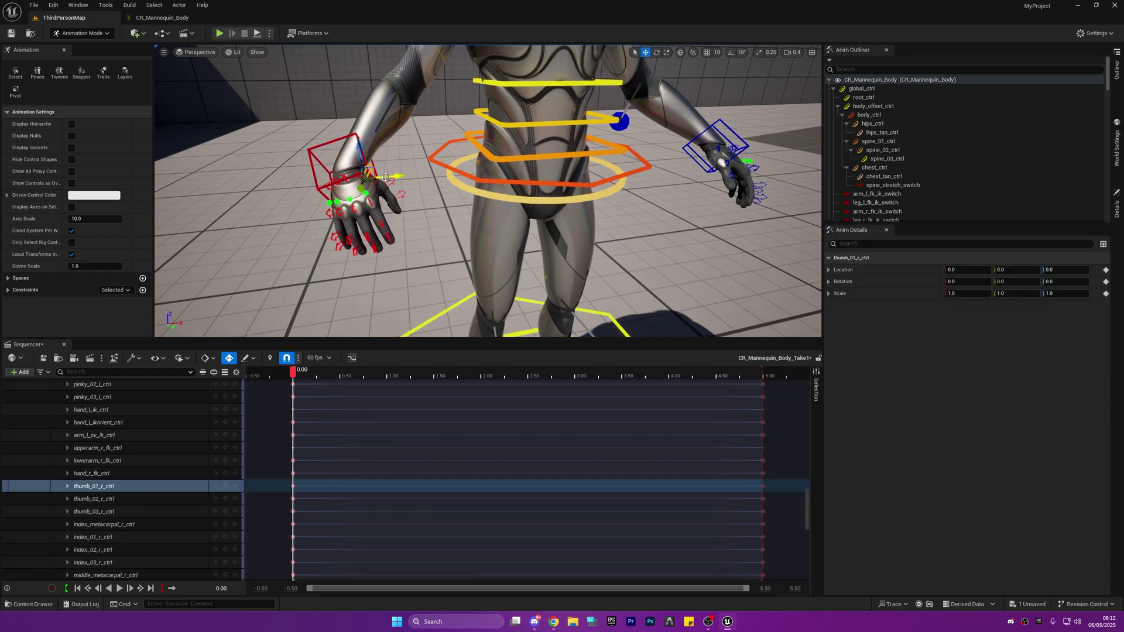
{"action": "key", "text": "e"}
{"action": "left_click_drag", "start_coordinate": [385, 176], "coordinate": [414, 189]}
{"action": "key", "text": "ctrl+z"}
Move hand_r_ik_ctrl inward at 0.00 seconds so the right hand rests beside the thigh, at about -9.1, 2.5, -26.6
{"action": "left_click", "coordinate": [317, 188]}
{"action": "key", "text": "s"}
{"action": "right_click_drag", "start_coordinate": [414, 189], "coordinate": [446, 130]}
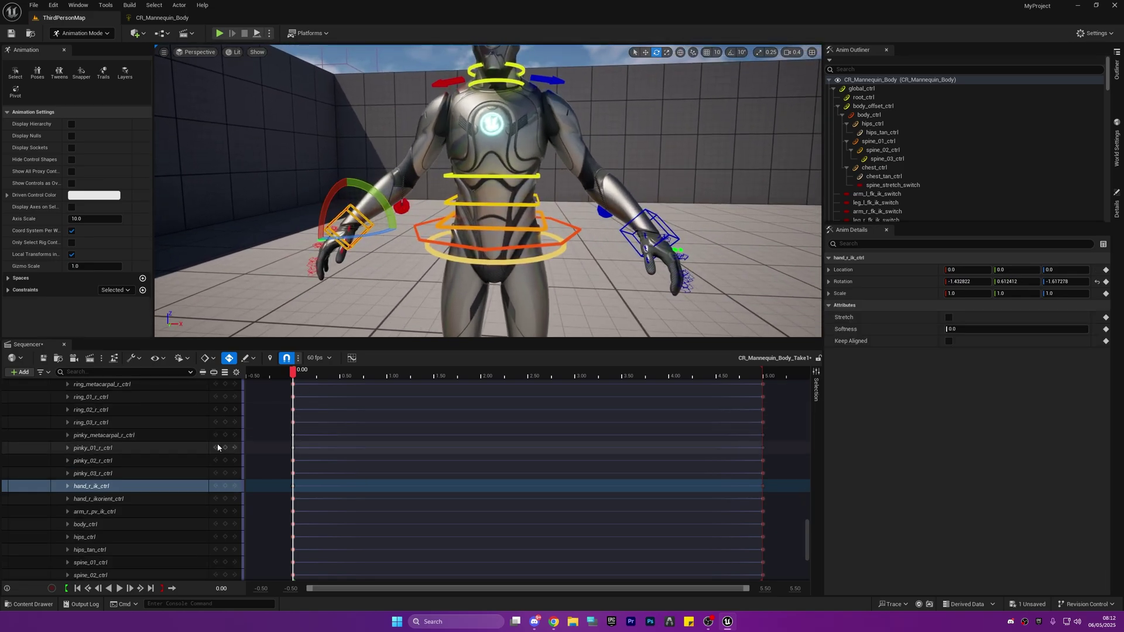
{"action": "scroll", "coordinate": [180, 462], "scroll_direction": "up", "scroll_amount": 5}
{"action": "scroll", "coordinate": [178, 464], "scroll_direction": "up", "scroll_amount": 5}
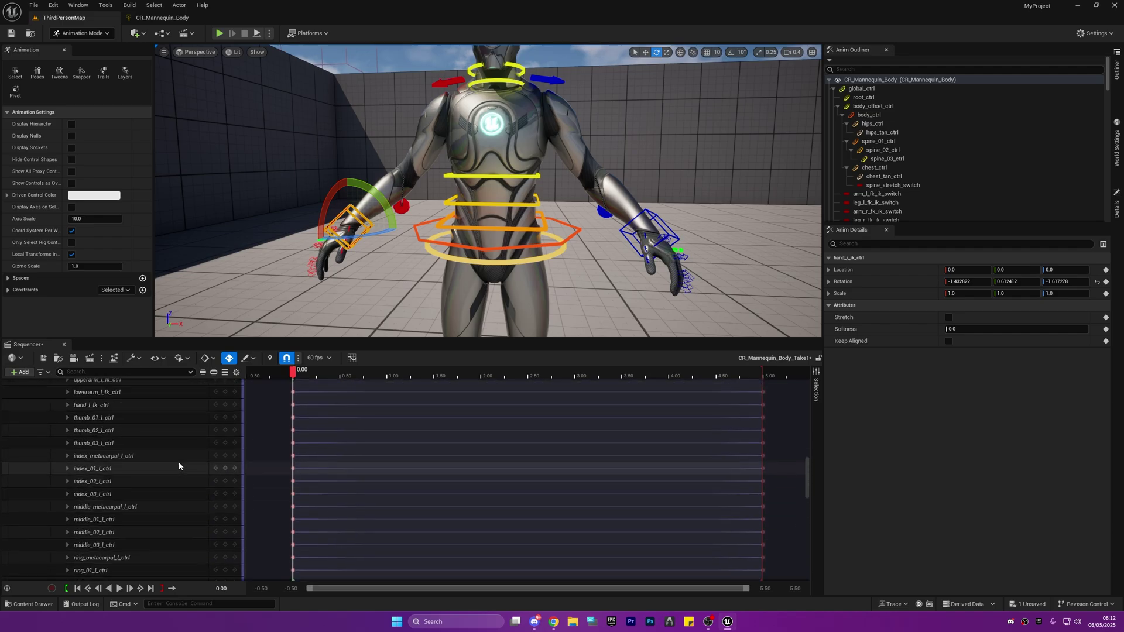
{"action": "key", "text": "w"}
{"action": "left_click_drag", "start_coordinate": [347, 204], "coordinate": [423, 241]}
Move hand_l_ik_ctrl inward to about -8.9, 2.7, -28.6 so the left hand hangs beside the thigh
{"action": "left_click", "coordinate": [651, 236]}
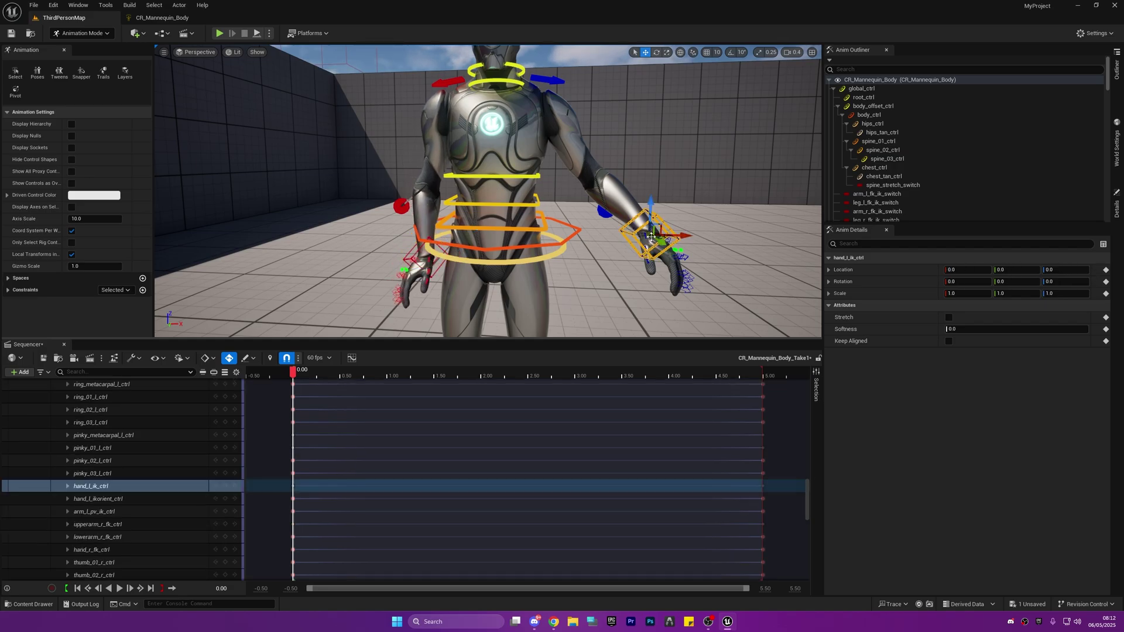
{"action": "left_click_drag", "start_coordinate": [677, 236], "coordinate": [565, 230]}
{"action": "key", "text": "d"}
{"action": "right_click_drag", "start_coordinate": [610, 237], "coordinate": [561, 243]}
{"action": "left_click_drag", "start_coordinate": [346, 228], "coordinate": [406, 224]}
Rotate hand_l_ik_ctrl to about -14.8, -15.3, 7.7 degrees so the left hand hangs naturally
{"action": "key", "text": "w"}
{"action": "key", "text": "a"}
{"action": "right_click_drag", "start_coordinate": [410, 224], "coordinate": [526, 223]}
{"action": "key", "text": "s"}
{"action": "key", "text": "a"}
{"action": "key", "text": "e"}
{"action": "left_click_drag", "start_coordinate": [475, 205], "coordinate": [497, 188]}
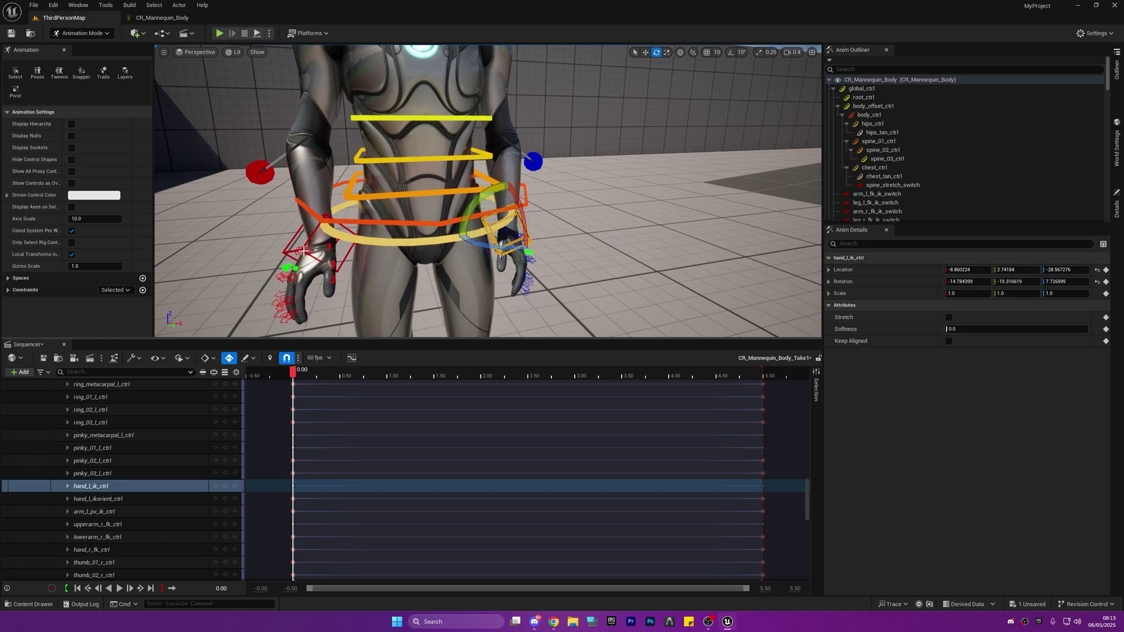
Rotate hand_r_ik_ctrl to about -24.7, -22.5, 11.9 degrees to match the left hand, then deselect it
{"action": "left_click", "coordinate": [303, 250]}
{"action": "left_click_drag", "start_coordinate": [330, 207], "coordinate": [371, 218]}
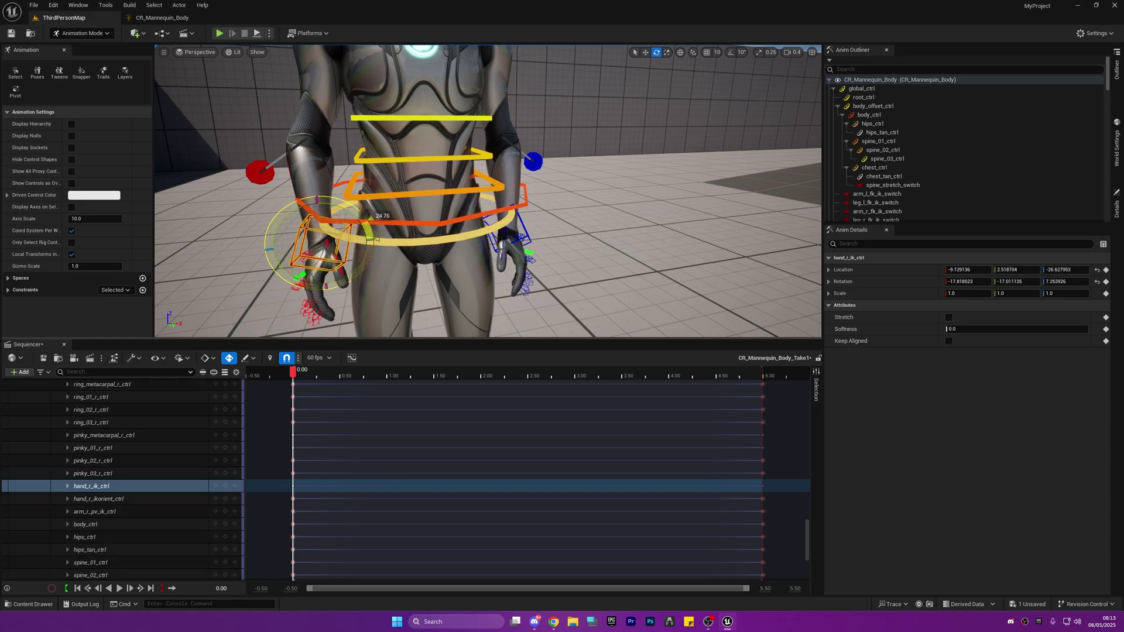
{"action": "mouse_move", "coordinate": [349, 215]}
{"action": "right_mouse_down"}
{"action": "mouse_move", "coordinate": [504, 211]}
{"action": "mouse_move", "coordinate": [497, 202]}
{"action": "mouse_move", "coordinate": [328, 215]}
{"action": "mouse_move", "coordinate": [351, 199]}
{"action": "right_mouse_up"}
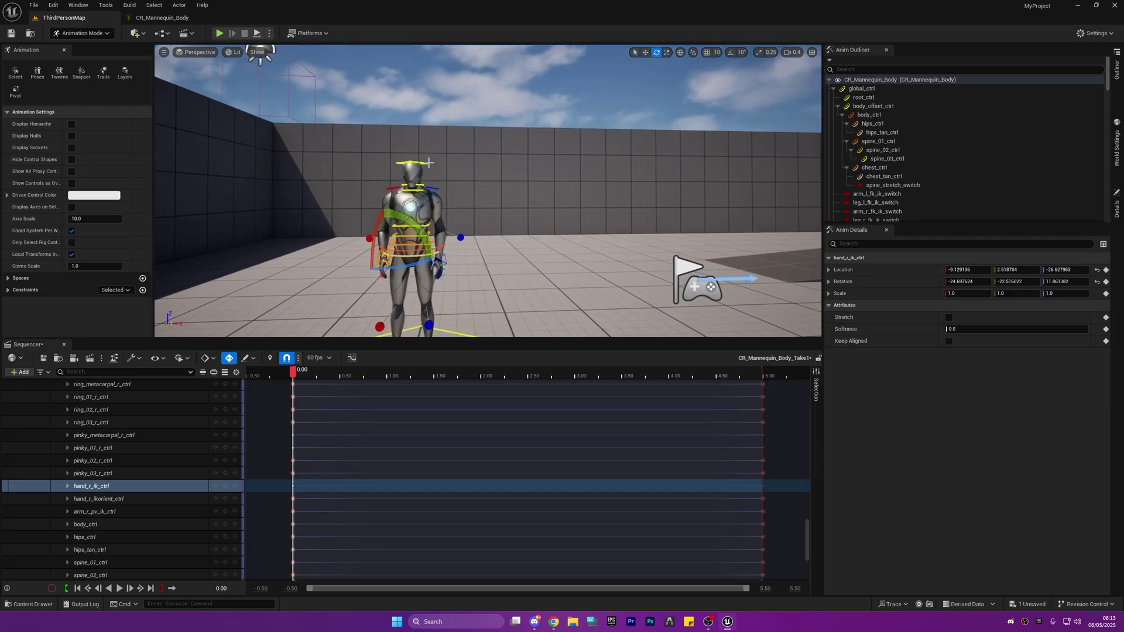
{"action": "left_click", "coordinate": [419, 118]}
{"action": "right_click_drag", "start_coordinate": [419, 118], "coordinate": [438, 153]}
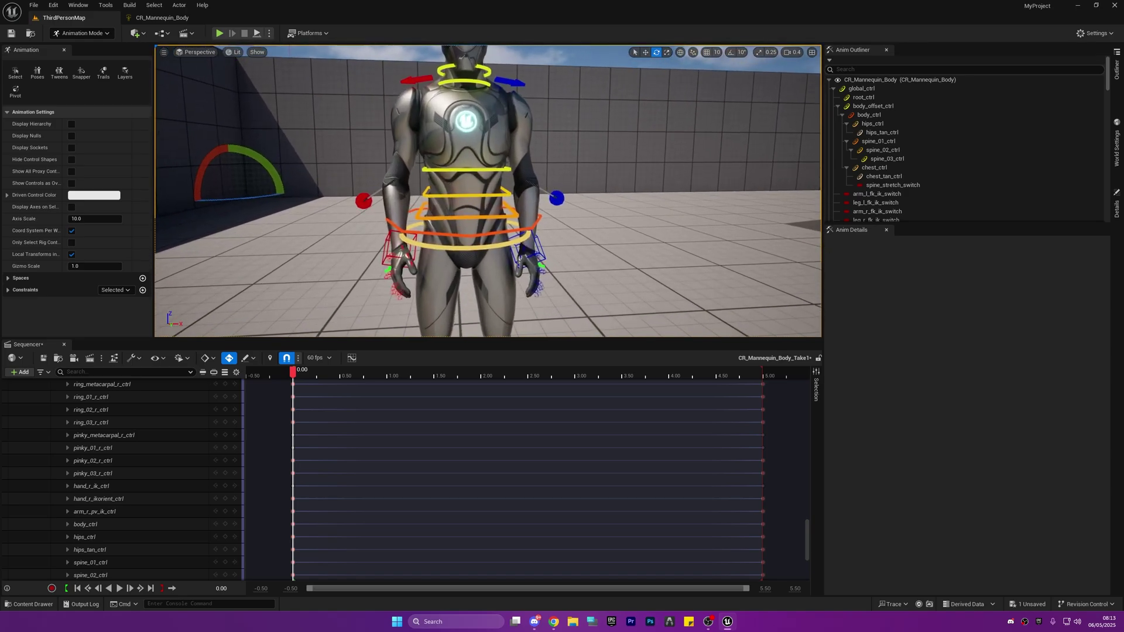
Play the sequence twice from its start and examine how the arms move away from the lowered pose
{"action": "key", "text": "r"}
{"action": "left_click", "coordinate": [293, 374]}
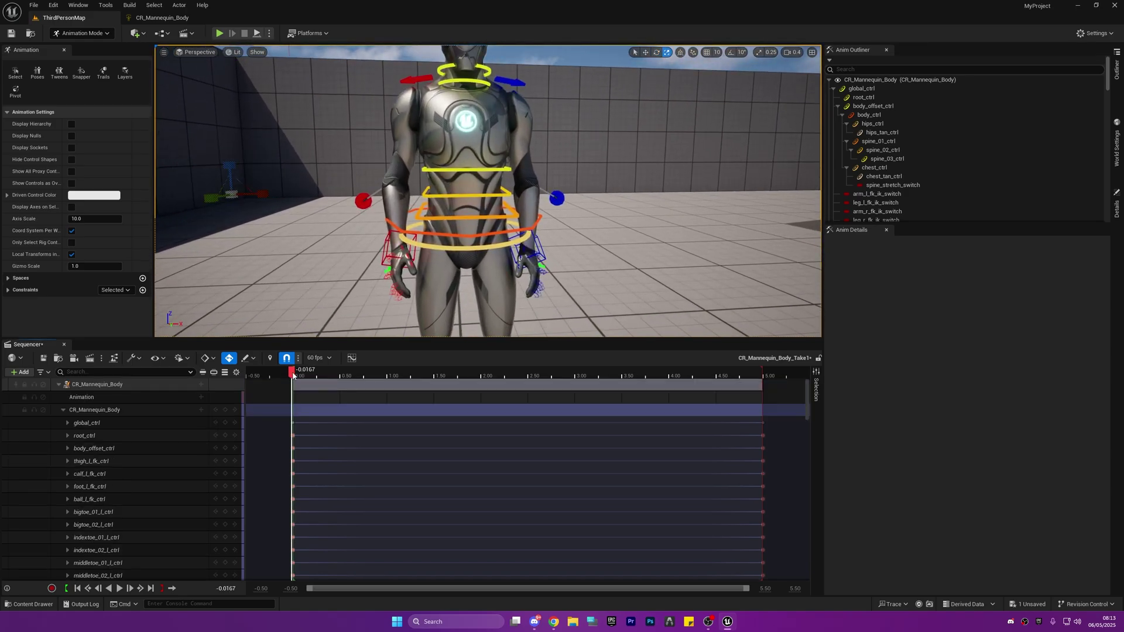
{"action": "key", "text": "space"}
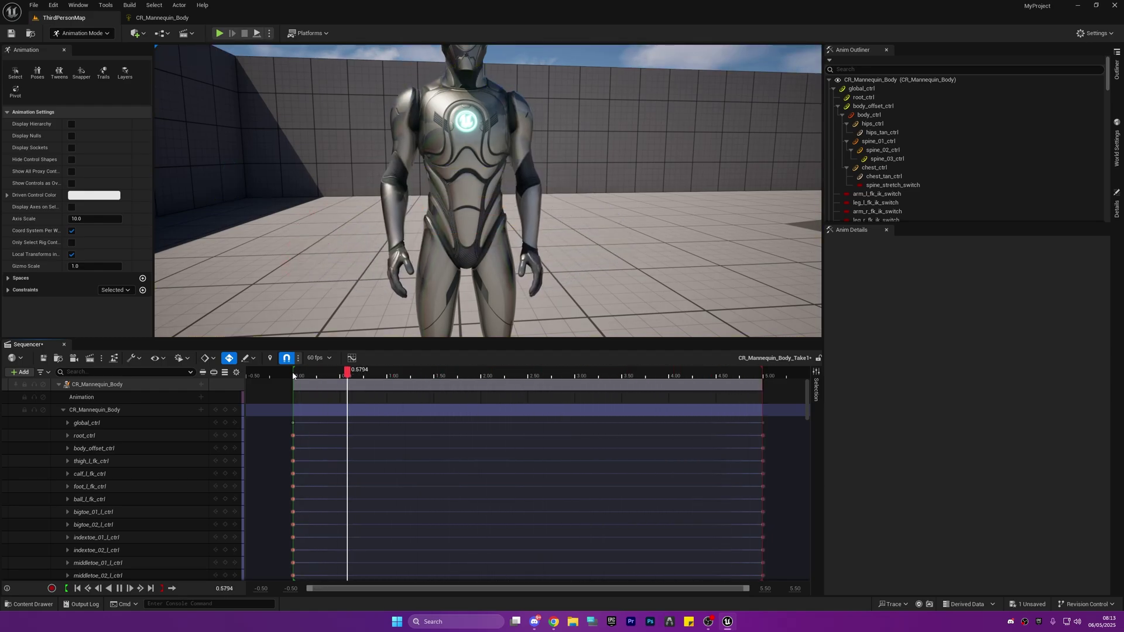
{"action": "key", "text": "space"}
{"action": "left_click", "coordinate": [310, 375]}
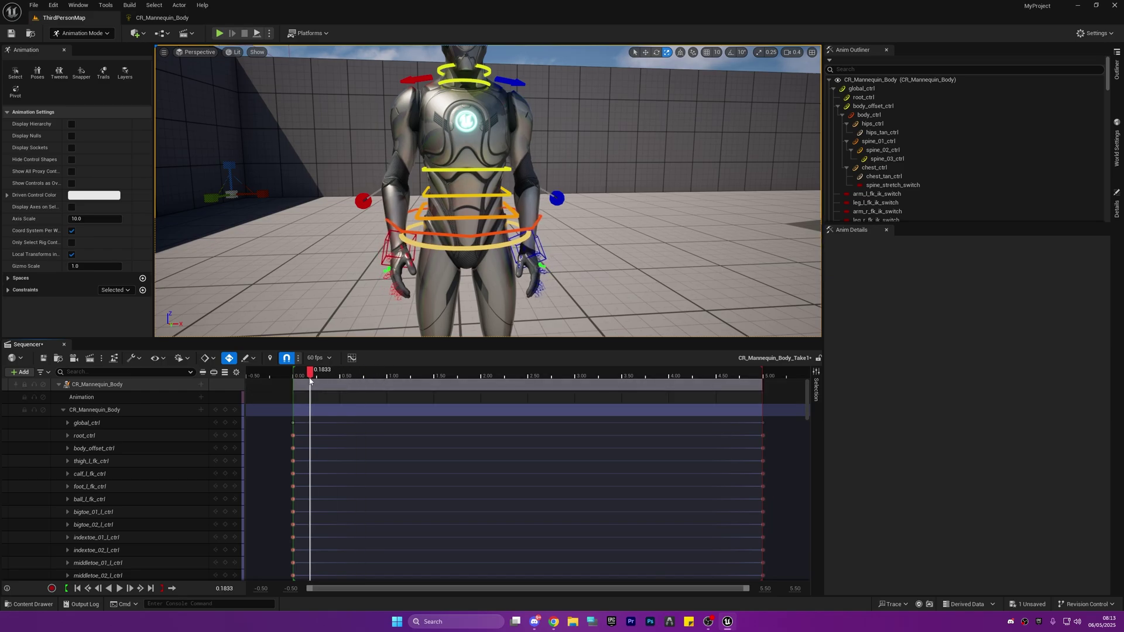
{"action": "left_click_drag", "start_coordinate": [311, 377], "coordinate": [293, 379]}
{"action": "key", "text": "space"}
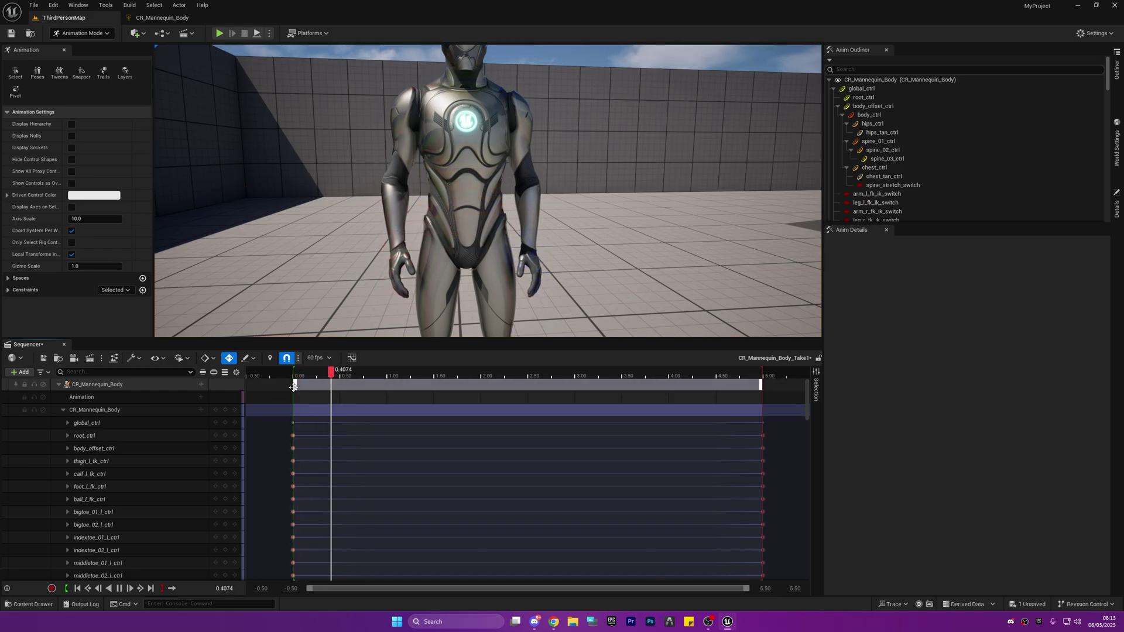
{"action": "key", "text": "space"}
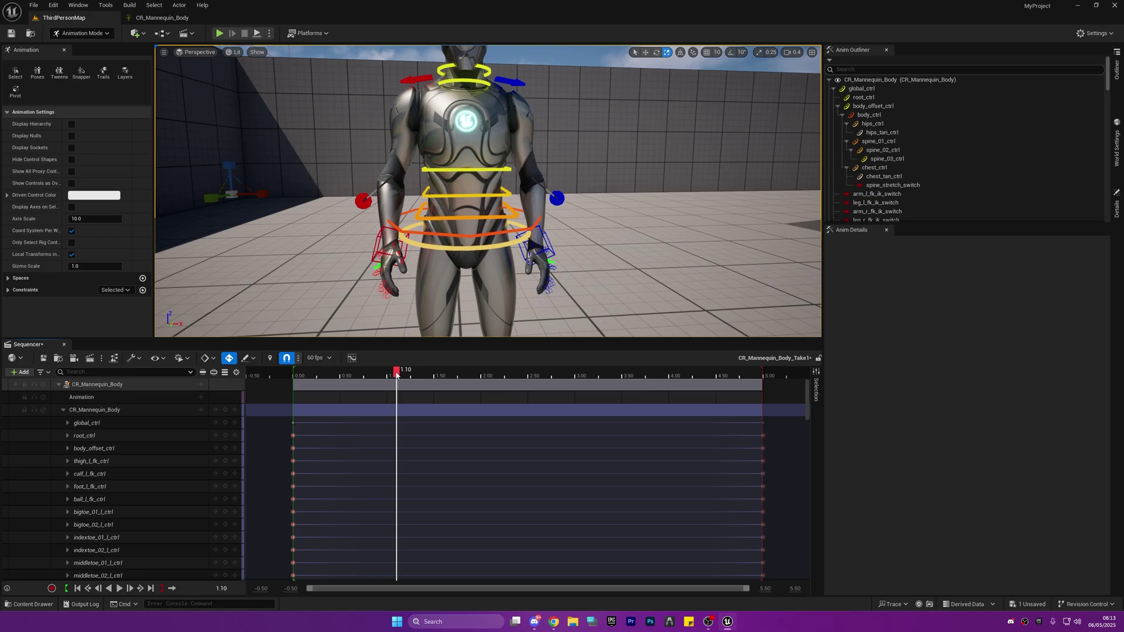
{"action": "left_click_drag", "start_coordinate": [396, 376], "coordinate": [384, 376]}
Change the sequence's time display from seconds to frames
{"action": "left_click", "coordinate": [319, 358]}
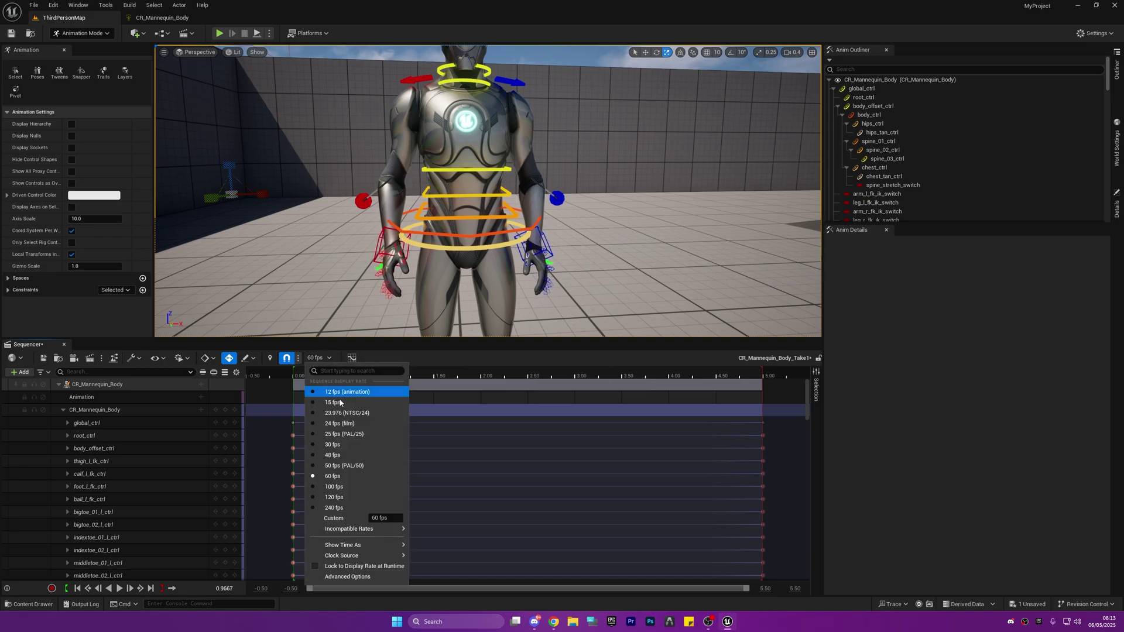
{"action": "mouse_move", "coordinate": [351, 545]}
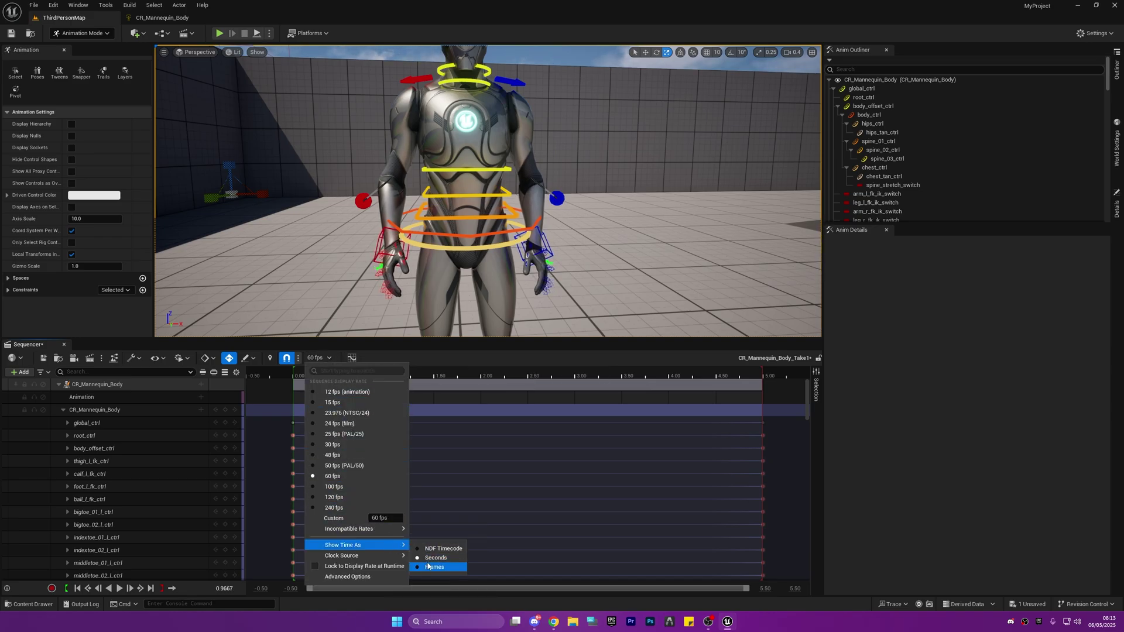
{"action": "left_click", "coordinate": [427, 566]}
At frame 15, move hand_r_ik_ctrl outward from the body to about -2.6, -6.2, -17.3
{"action": "left_click_drag", "start_coordinate": [383, 376], "coordinate": [318, 388]}
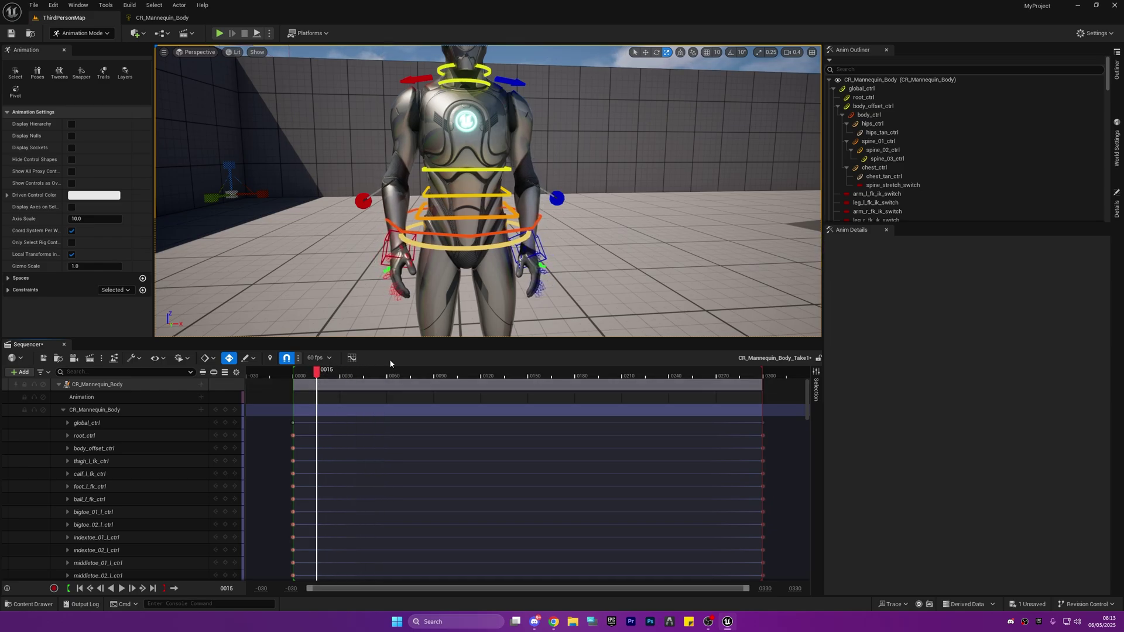
{"action": "left_click", "coordinate": [404, 244]}
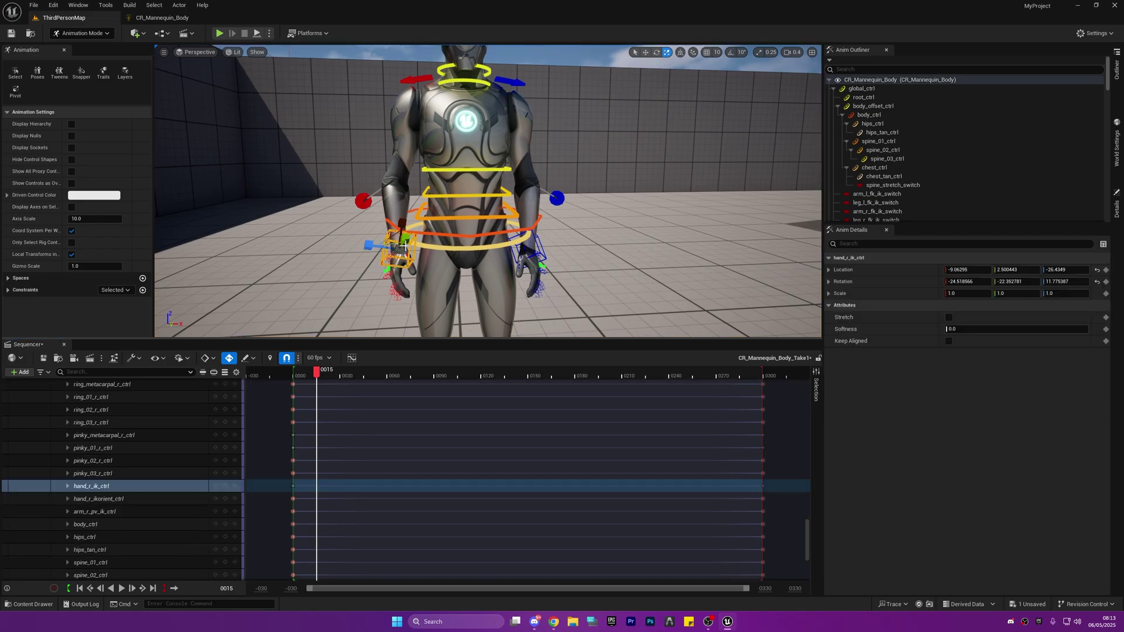
{"action": "key", "text": "w"}
{"action": "left_click_drag", "start_coordinate": [418, 247], "coordinate": [379, 238]}
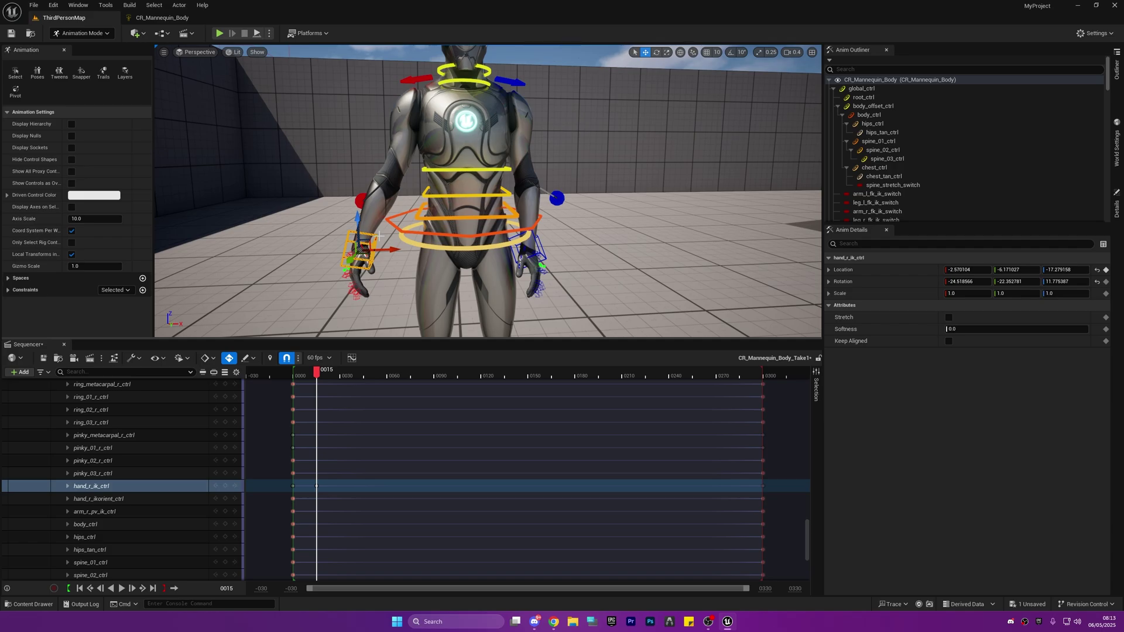
Raise hand_r_ik_ctrl and position it at about -17.0, 0.3, -1.0 at frame 15 so the right elbow bends
{"action": "key", "text": "a"}
{"action": "right_click_drag", "start_coordinate": [488, 152], "coordinate": [629, 158]}
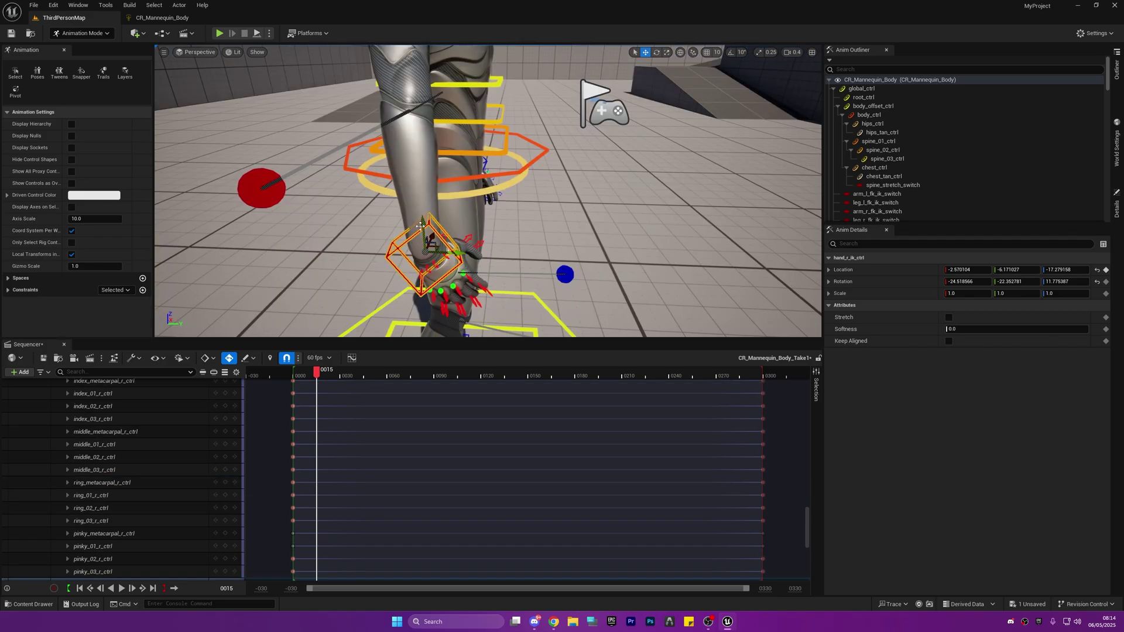
{"action": "left_click_drag", "start_coordinate": [419, 227], "coordinate": [406, 139]}
{"action": "right_click_drag", "start_coordinate": [436, 135], "coordinate": [228, 100]}
{"action": "key", "text": "d"}
{"action": "key", "text": "d"}
{"action": "key", "text": "w"}
{"action": "key", "text": "s"}
{"action": "left_click_drag", "start_coordinate": [460, 201], "coordinate": [465, 180]}
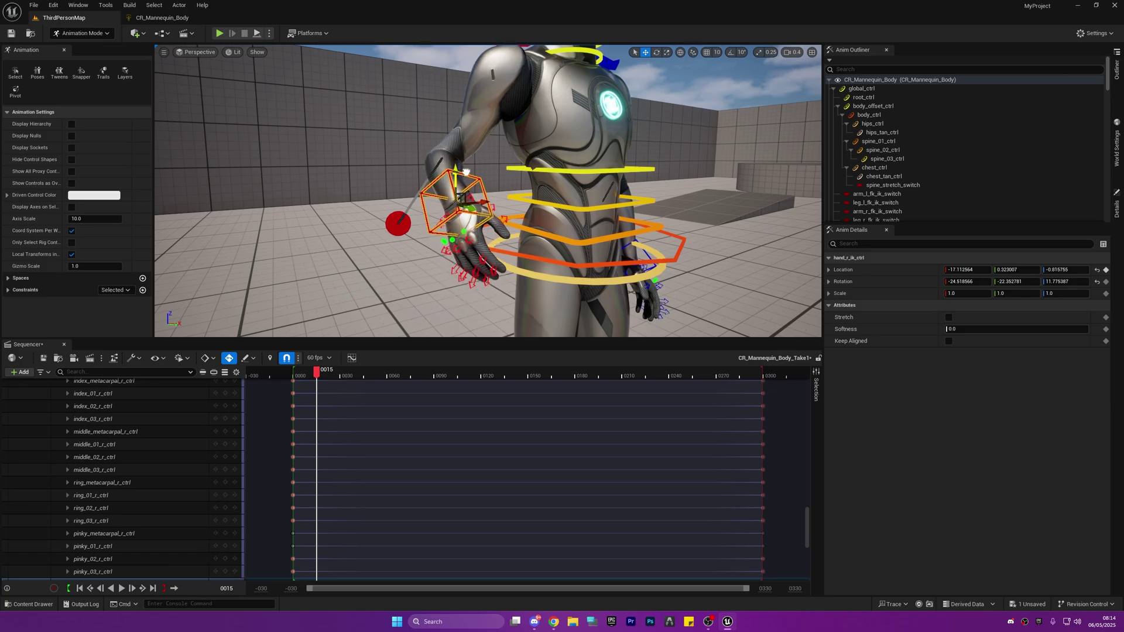
Rotate hand_r_ik_ctrl at frame 15 to about -18.2, 6.4, 18.4 degrees
{"action": "key", "text": "e"}
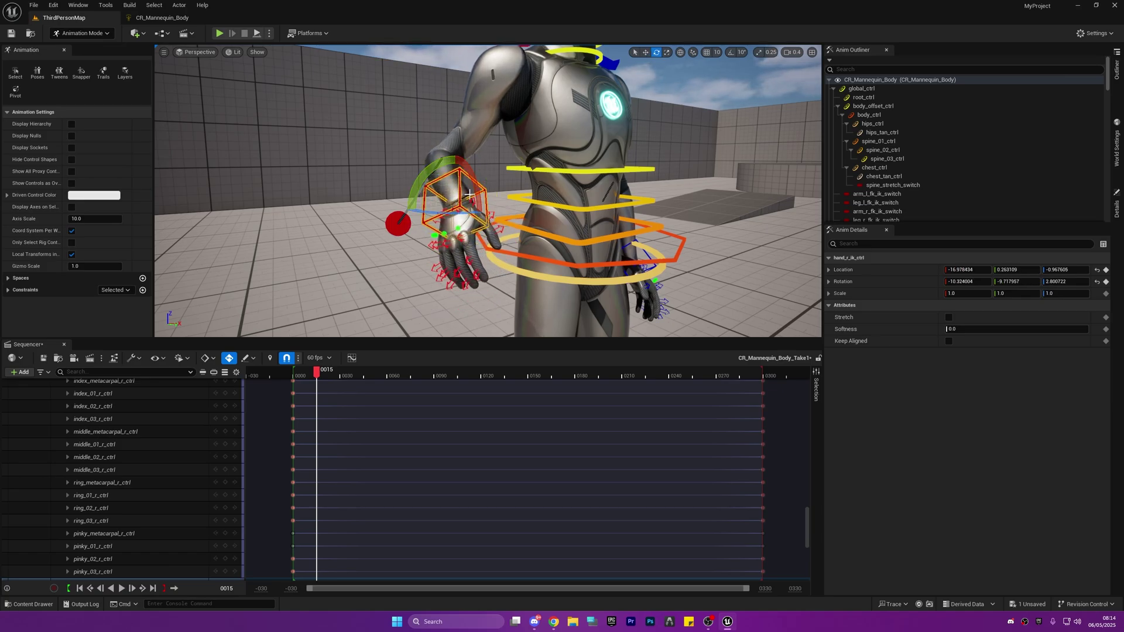
{"action": "left_click_drag", "start_coordinate": [446, 157], "coordinate": [444, 158]}
{"action": "key", "text": "d"}
{"action": "right_click_drag", "start_coordinate": [466, 309], "coordinate": [398, 305]}
{"action": "key", "text": "s"}
{"action": "mouse_move", "coordinate": [325, 370]}
{"action": "left_mouse_down"}
{"action": "mouse_move", "coordinate": [294, 375]}
{"action": "mouse_move", "coordinate": [352, 375]}
{"action": "mouse_move", "coordinate": [292, 377]}
{"action": "mouse_move", "coordinate": [346, 375]}
{"action": "left_mouse_up"}
{"action": "key", "text": "ctrl+s"}
{"action": "middle_click", "coordinate": [317, 485]}
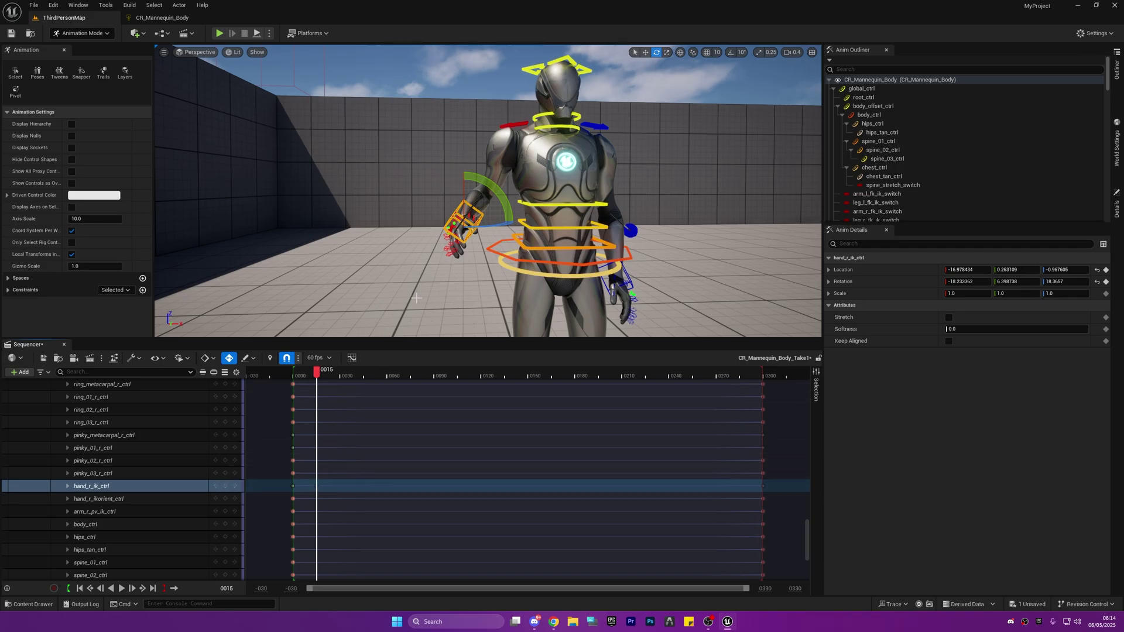
{"action": "scroll", "coordinate": [368, 389], "scroll_direction": "up", "scroll_amount": 4}
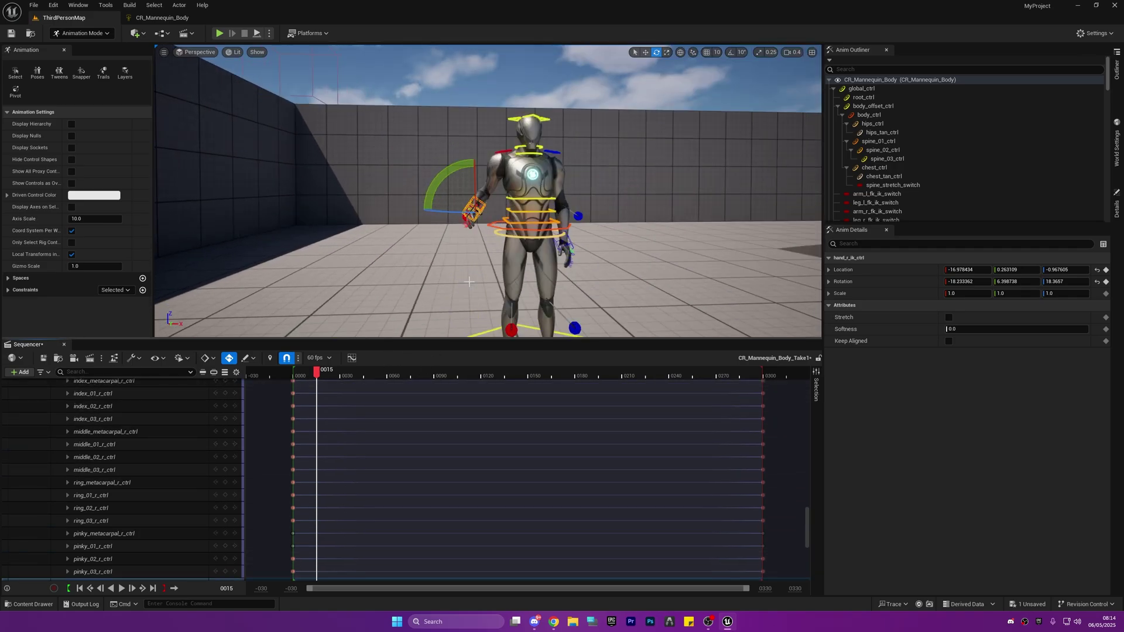
{"action": "scroll", "coordinate": [406, 479], "scroll_direction": "down", "scroll_amount": 4}
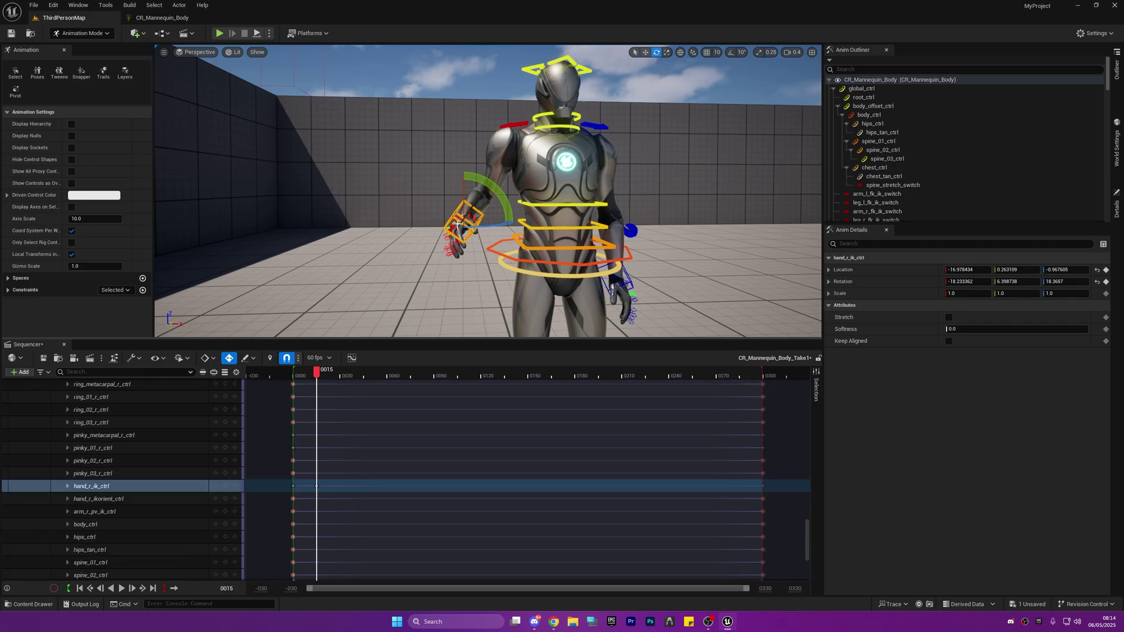
Raise hand_r_ik_ctrl to about -31.9, 6.9, 15.9 at frame 15 and rotate the right hand into a waving pose
{"action": "key", "text": "w"}
{"action": "left_click_drag", "start_coordinate": [465, 197], "coordinate": [482, 139]}
{"action": "key", "text": "e"}
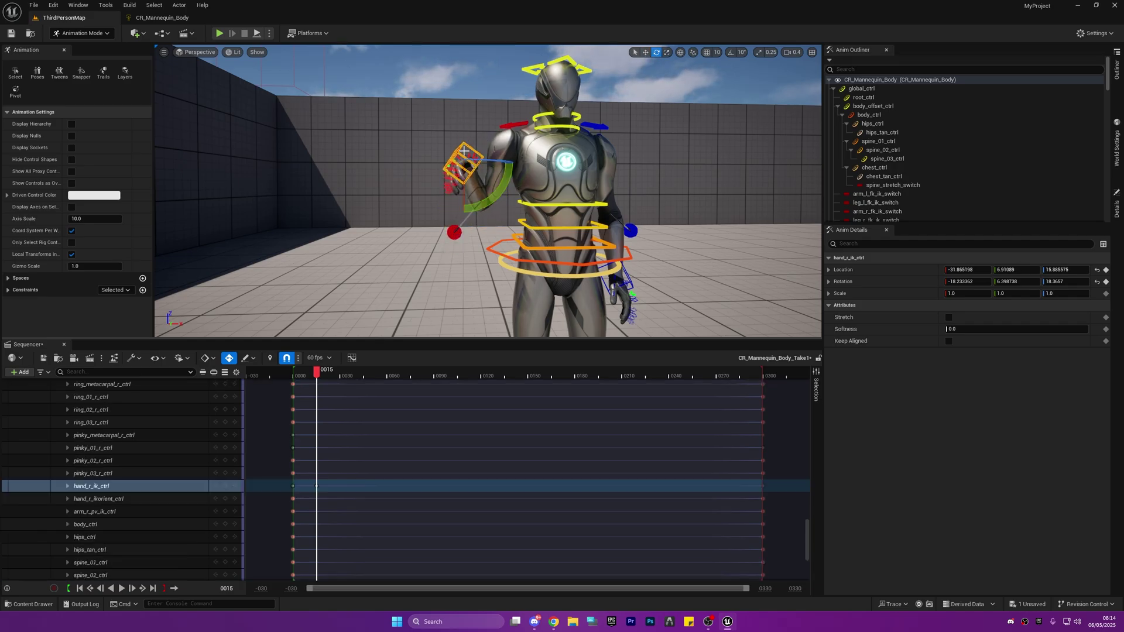
{"action": "mouse_move", "coordinate": [466, 183]}
{"action": "left_mouse_down"}
{"action": "mouse_move", "coordinate": [471, 169]}
{"action": "mouse_move", "coordinate": [464, 189]}
{"action": "mouse_move", "coordinate": [461, 178]}
{"action": "left_mouse_up"}
Play the animation from frame 0 to check the right arm's raise, and save the sequence
{"action": "key", "text": "w"}
{"action": "right_click_drag", "start_coordinate": [521, 194], "coordinate": [477, 206]}
{"action": "key", "text": "s"}
{"action": "key", "text": "w"}
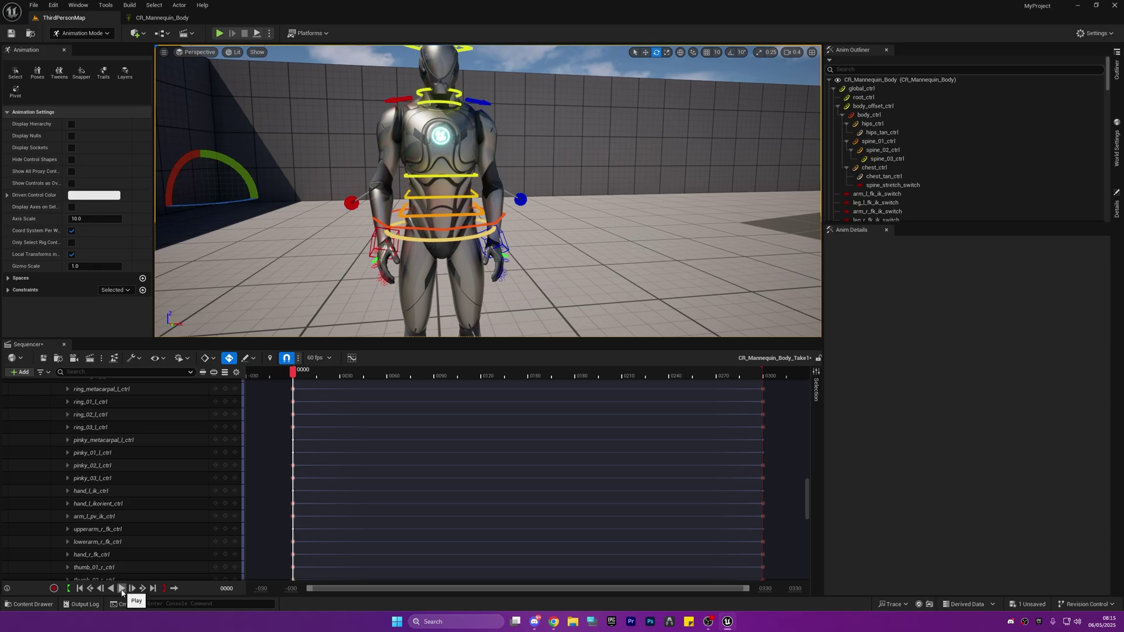
{"action": "left_click", "coordinate": [121, 590]}
{"action": "key", "text": "ctrl+s"}
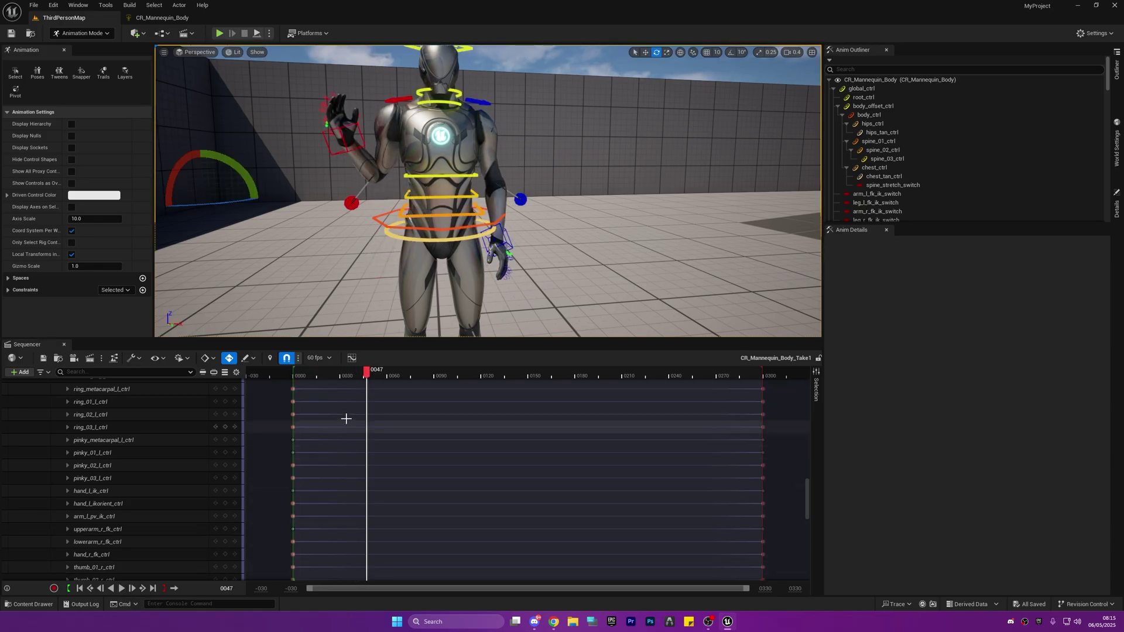
Collapse the CR_Mannequin_Body rig track so its individual controls are hidden in the track list
{"action": "left_click_drag", "start_coordinate": [808, 490], "coordinate": [814, 419]}
{"action": "scroll", "coordinate": [814, 420], "scroll_direction": "up", "scroll_amount": 10}
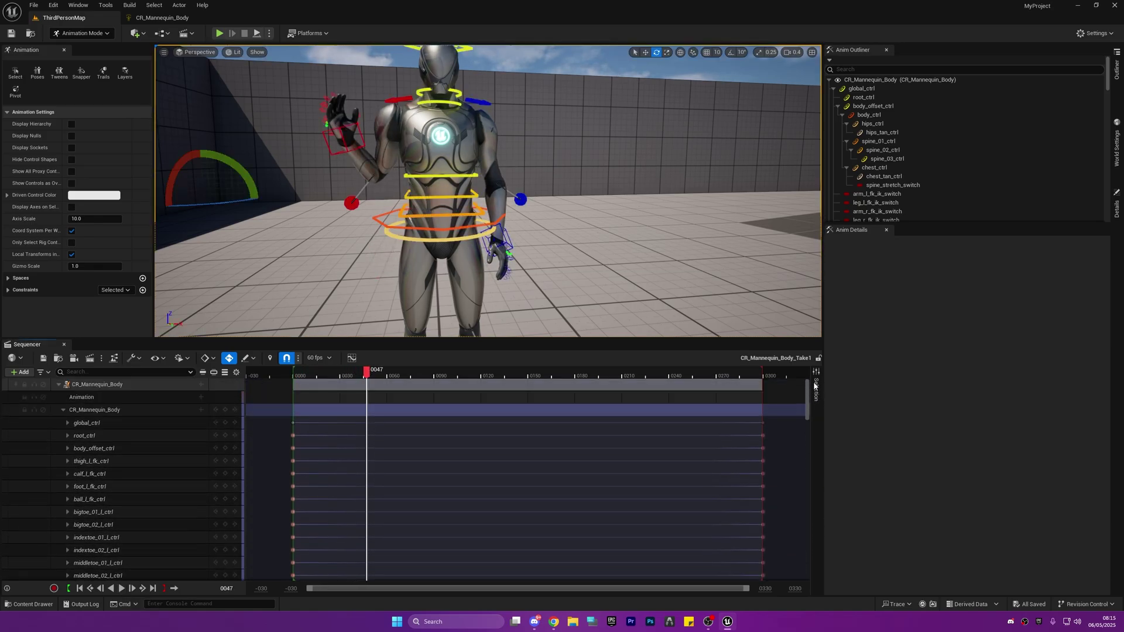
{"action": "left_click", "coordinate": [62, 411]}
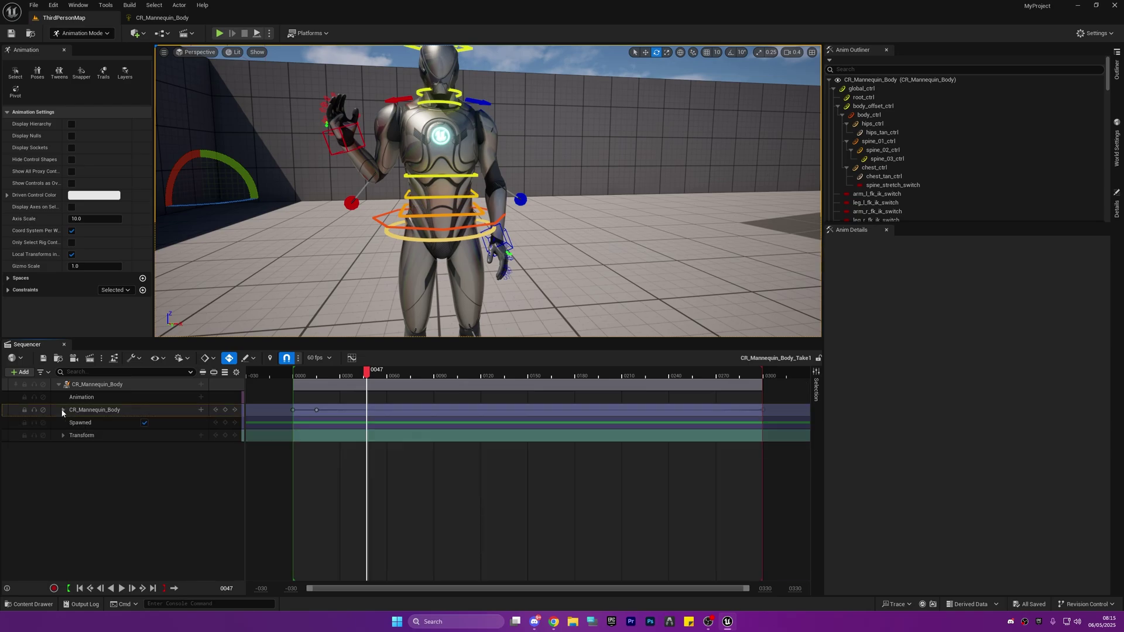
Move the raised-arm keyframe on the CR_Mannequin_Body rig track to frame 50
{"action": "left_click", "coordinate": [317, 413]}
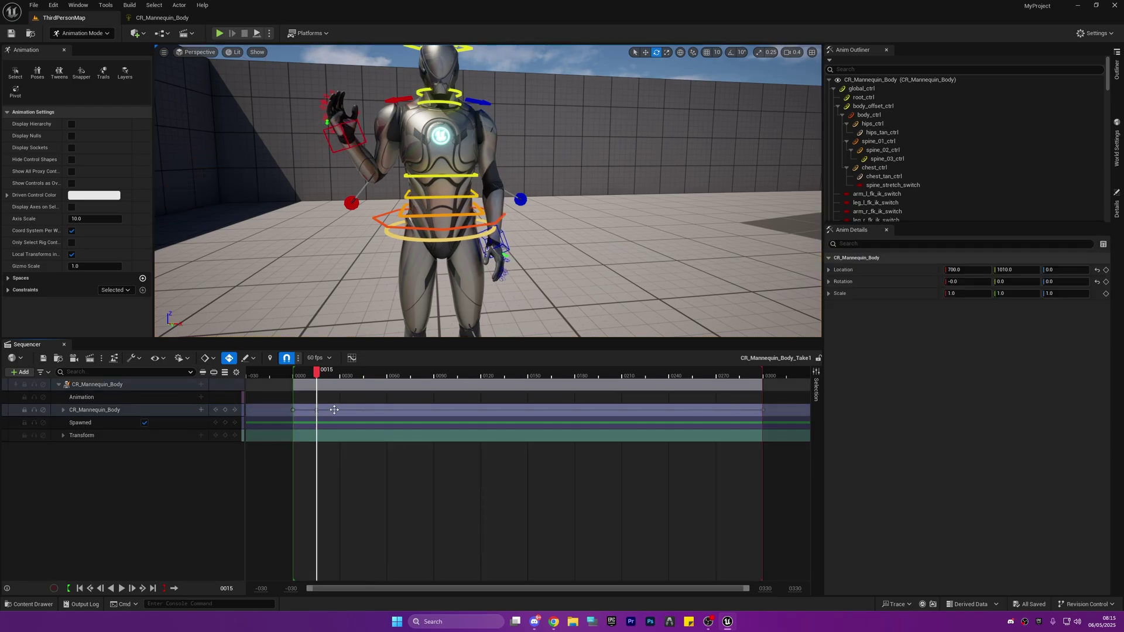
{"action": "left_click_drag", "start_coordinate": [335, 410], "coordinate": [295, 375]}
{"action": "left_click", "coordinate": [348, 381]}
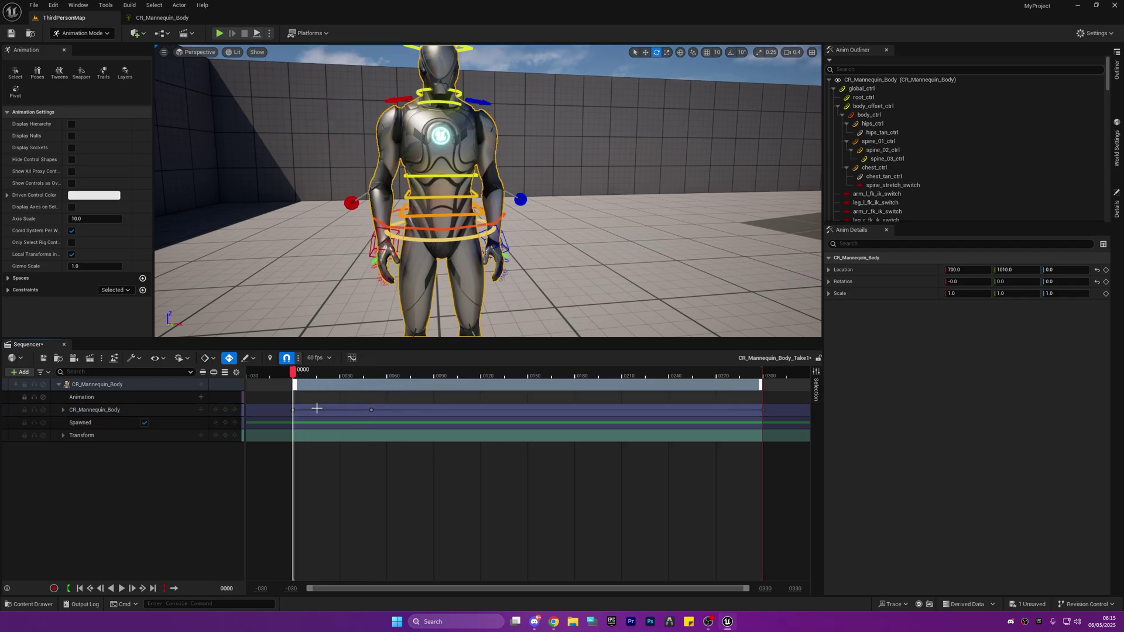
Play the animation from frame 0 to check the slower arm raise, and save the sequence
{"action": "key", "text": "space"}
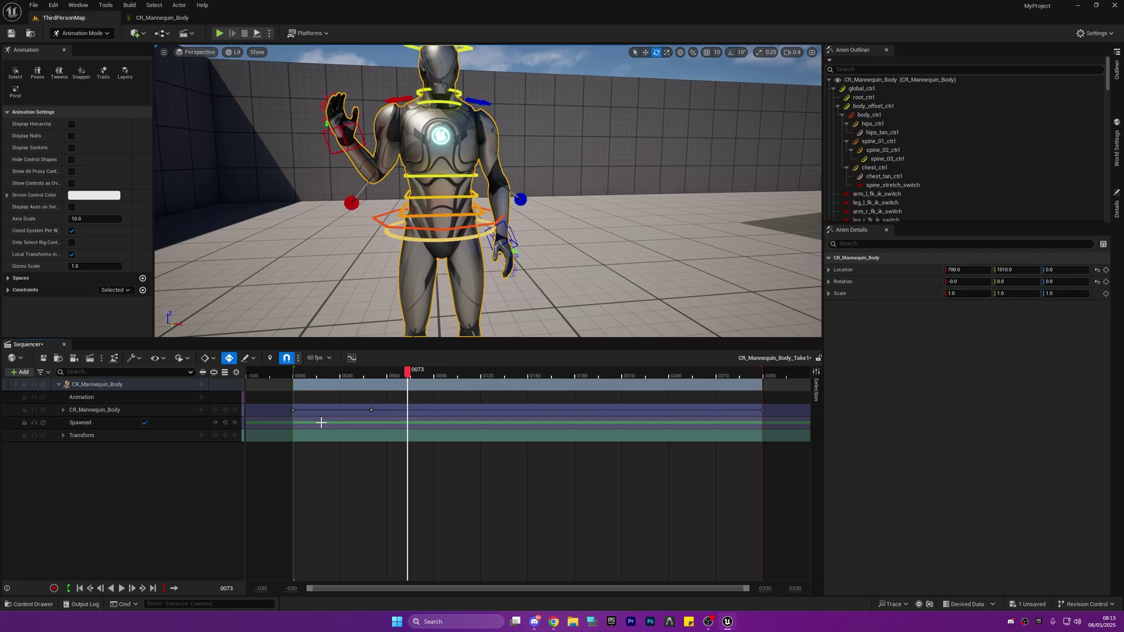
{"action": "key", "text": "ctrl+s"}
{"action": "left_click_drag", "start_coordinate": [406, 380], "coordinate": [294, 388]}
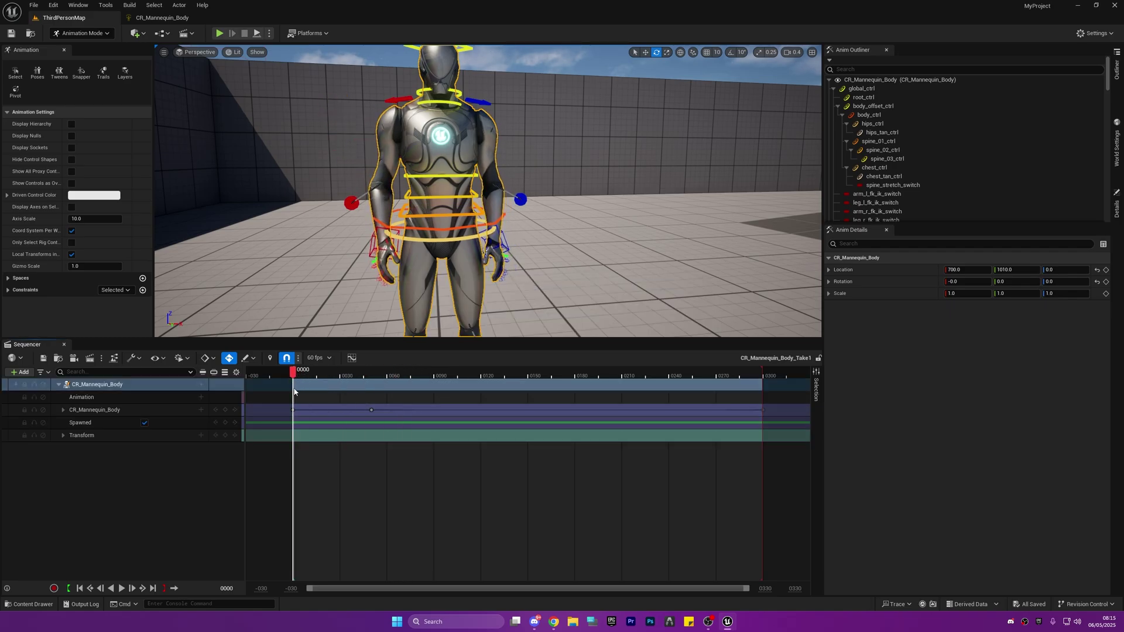
{"action": "key", "text": "space"}
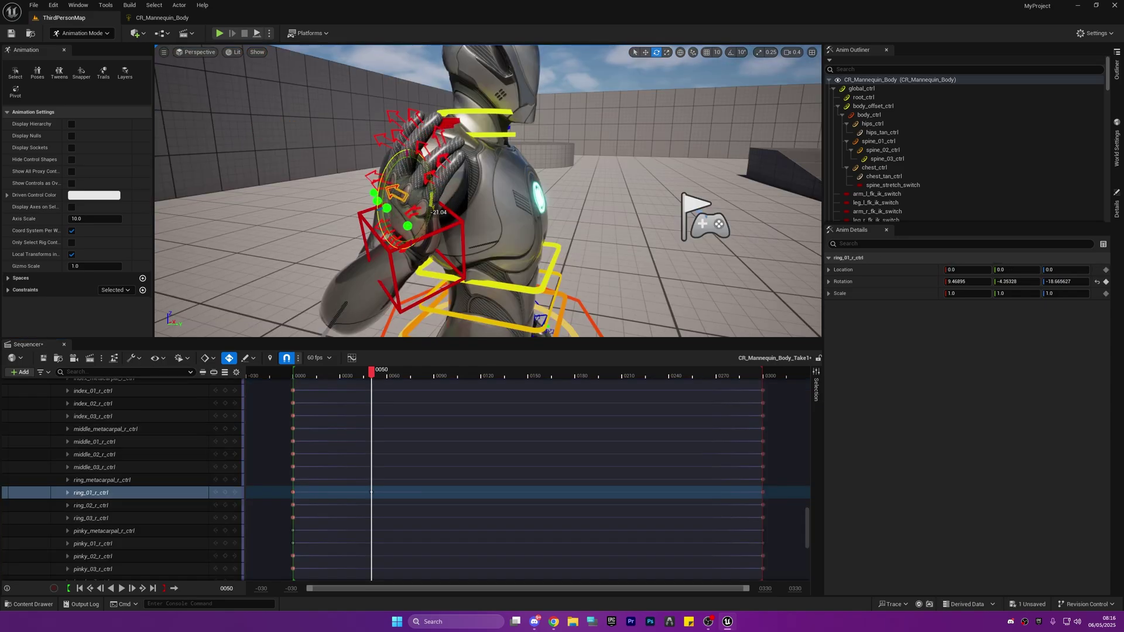
{"action": "key", "text": "ctrl+z"}
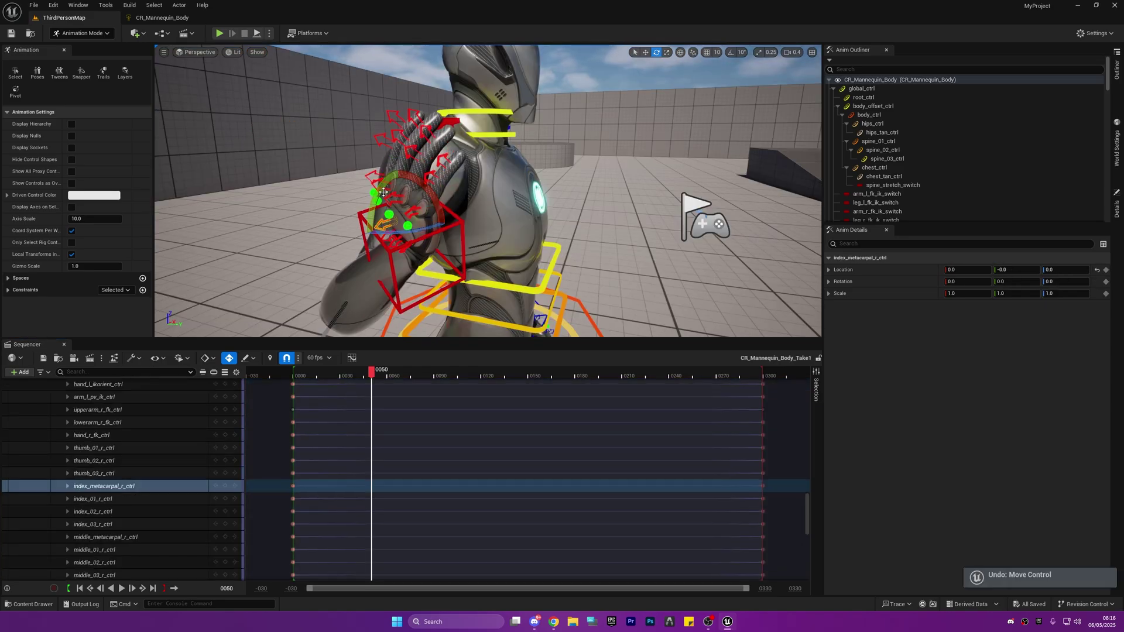
{"action": "left_click_drag", "start_coordinate": [425, 227], "coordinate": [386, 289]}
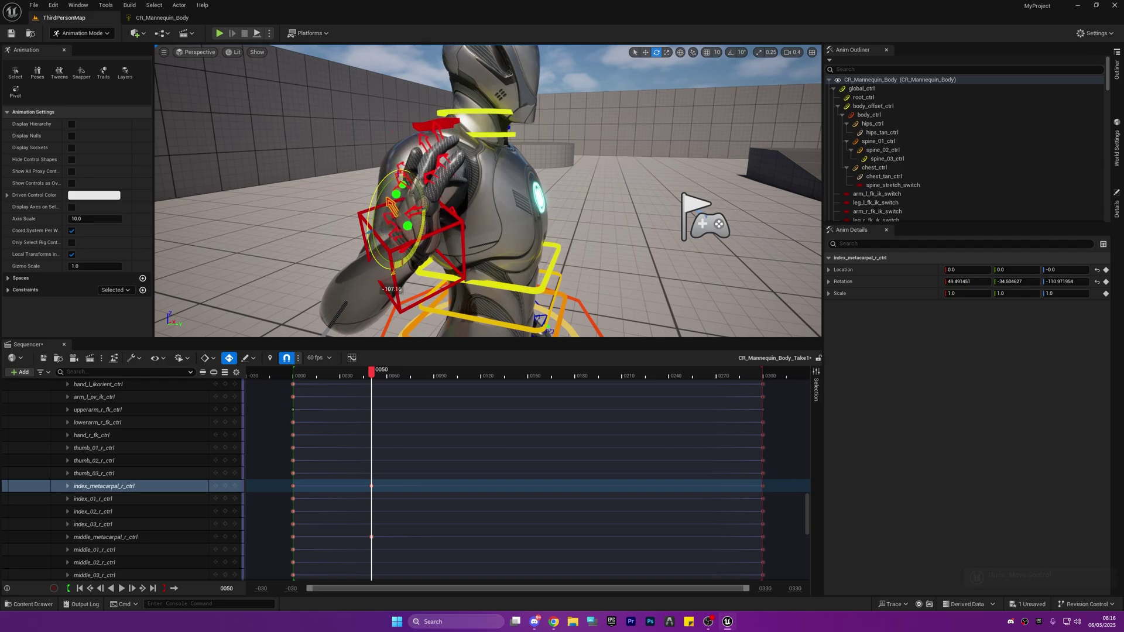
{"action": "key", "text": "ctrl+z"}
{"action": "key", "text": "ctrl+z"}
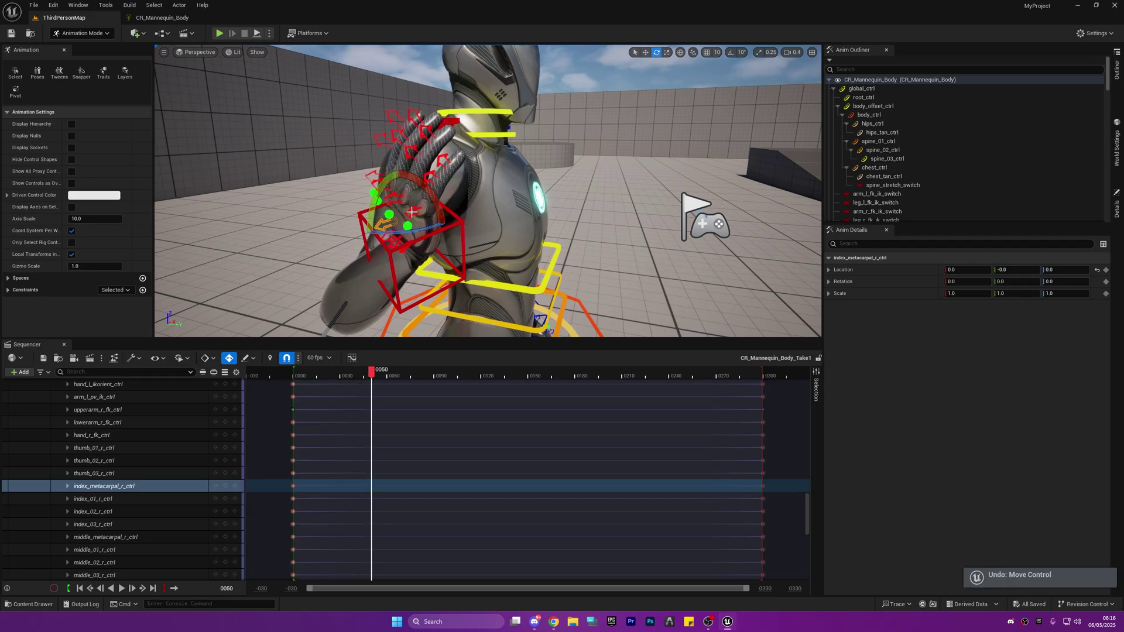
Select index_02_r_ctrl, middle_02_r_ctrl, ring_02_r_ctrl and pinky_02_r_ctrl and rotate them together to curl the right-hand fingers at frame 50
{"action": "right_click_drag", "start_coordinate": [460, 295], "coordinate": [591, 231]}
{"action": "scroll", "coordinate": [655, 287], "scroll_direction": "down", "scroll_amount": 1}
{"action": "right_click_drag", "start_coordinate": [445, 228], "coordinate": [412, 200]}
{"action": "left_click", "coordinate": [414, 200]}
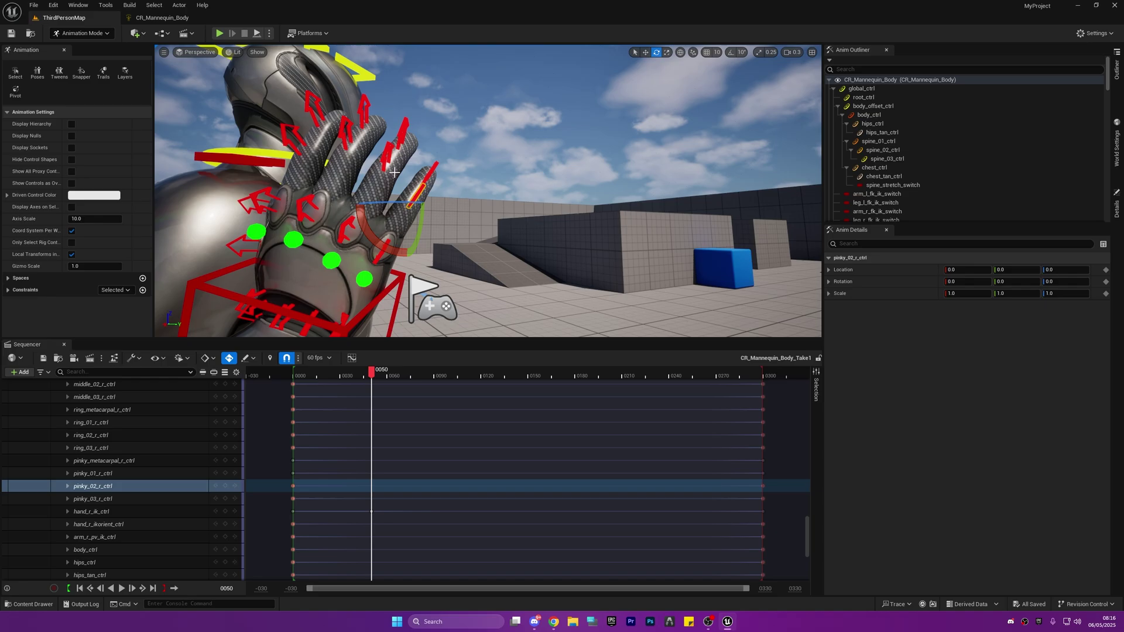
{"action": "left_click", "coordinate": [339, 139], "text": "ctrl"}
{"action": "left_click", "coordinate": [296, 137], "text": "ctrl"}
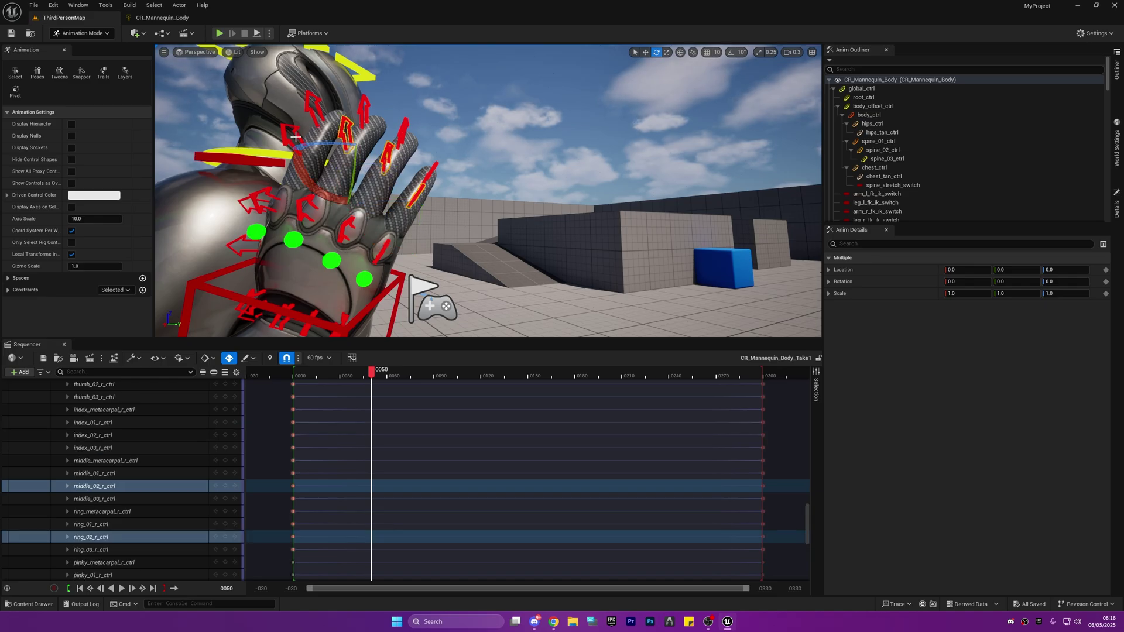
{"action": "left_click", "coordinate": [284, 137], "text": "ctrl"}
{"action": "left_click_drag", "start_coordinate": [284, 137], "coordinate": [372, 181], "text": "alt"}
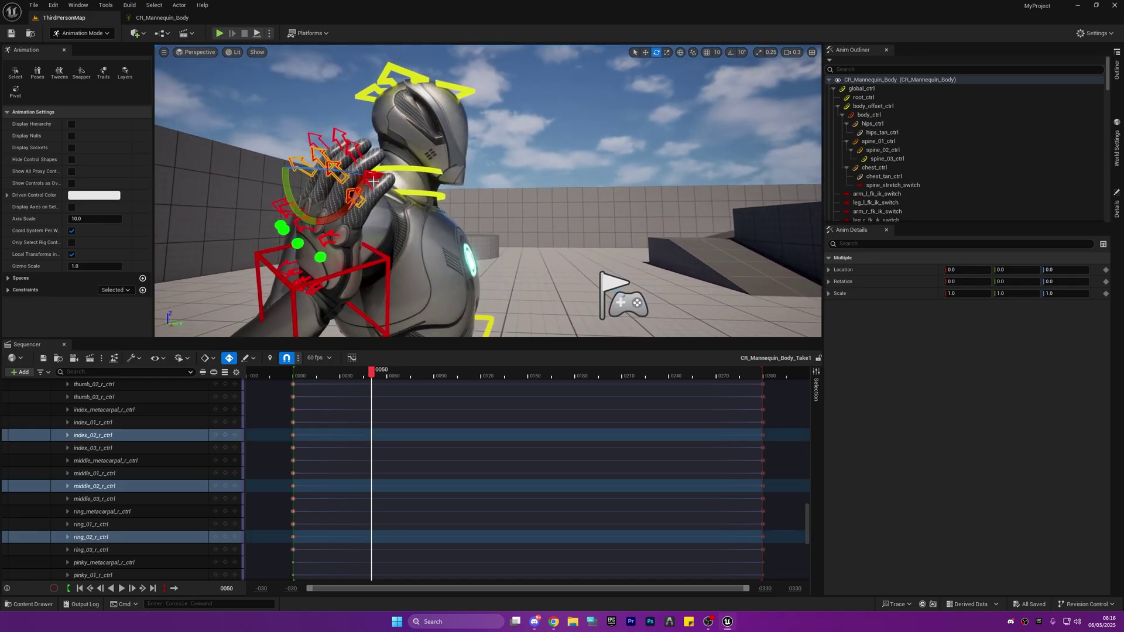
{"action": "left_click_drag", "start_coordinate": [288, 198], "coordinate": [344, 186]}
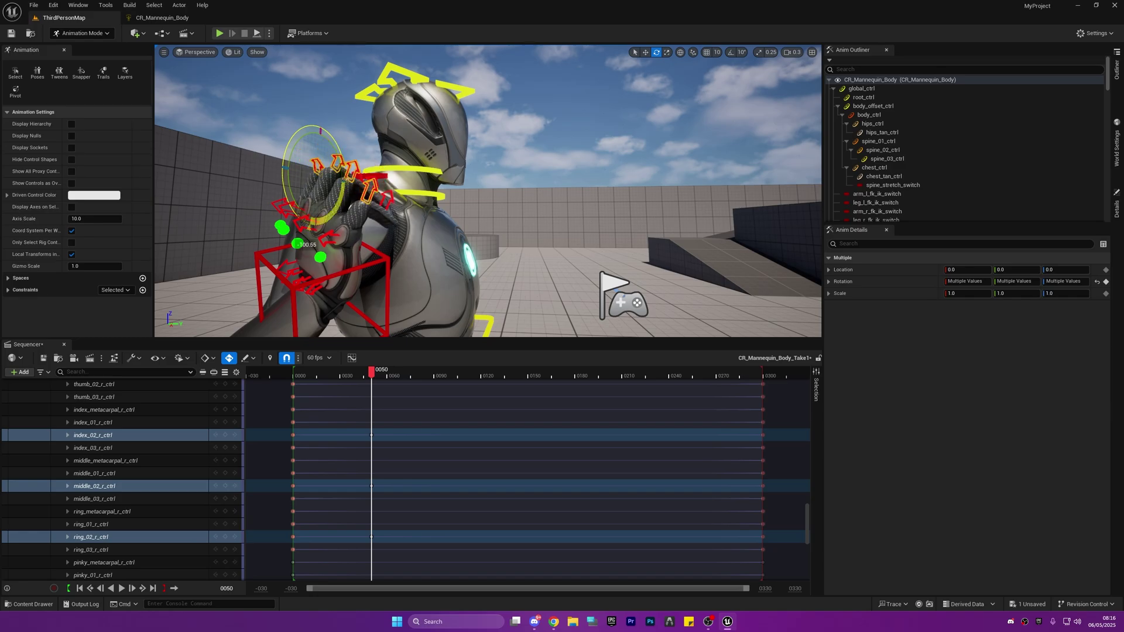
Rotate index_01_r_ctrl, middle_01_r_ctrl, ring_01_r_ctrl and pinky_01_r_ctrl together to bend the base finger joints toward the palm at frame 50
{"action": "right_click_drag", "start_coordinate": [314, 221], "coordinate": [176, 240]}
{"action": "right_click_drag", "start_coordinate": [435, 170], "coordinate": [433, 170]}
{"action": "key", "text": "a"}
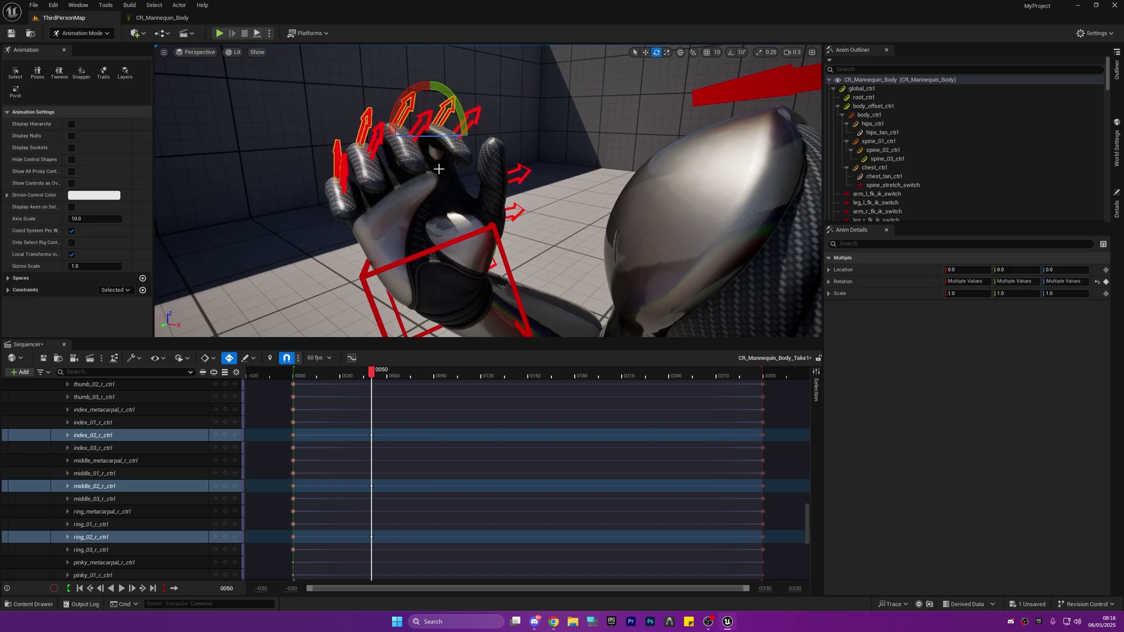
{"action": "right_click_drag", "start_coordinate": [439, 170], "coordinate": [379, 195]}
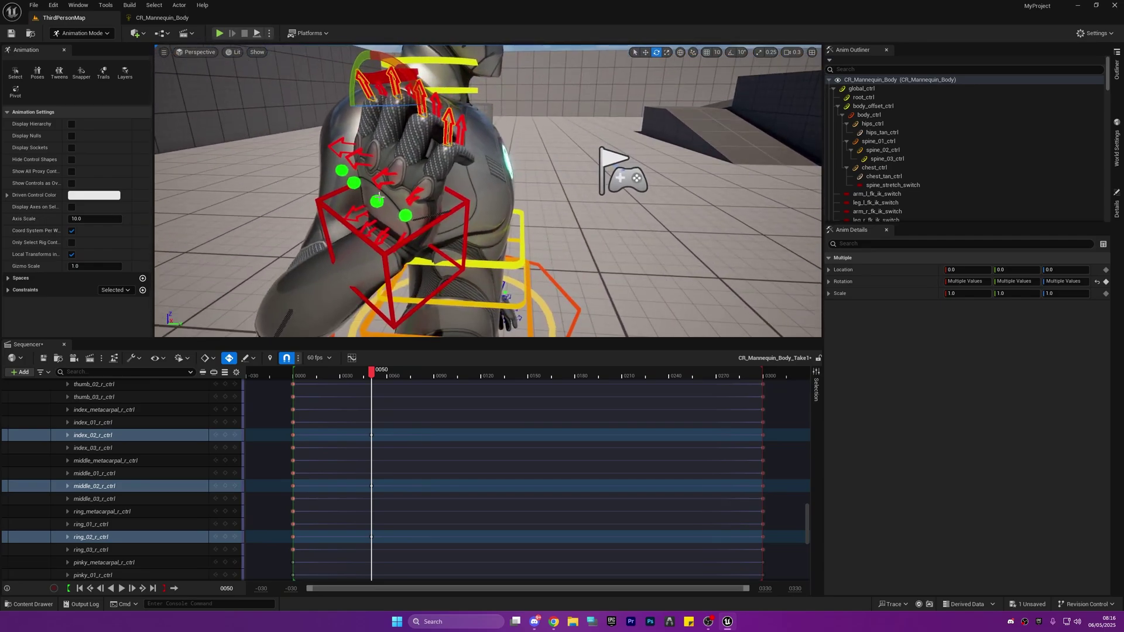
{"action": "left_click", "coordinate": [338, 149]}
{"action": "left_click", "coordinate": [375, 175], "text": "ctrl"}
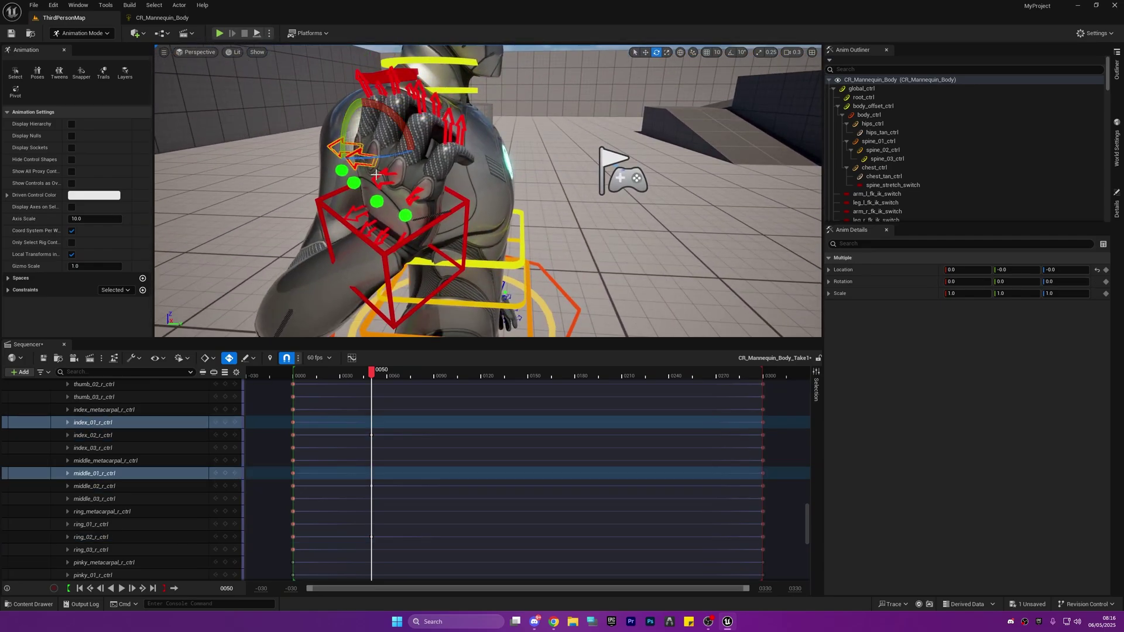
{"action": "left_click", "coordinate": [401, 192], "text": "ctrl"}
{"action": "left_click", "coordinate": [408, 198], "text": "ctrl"}
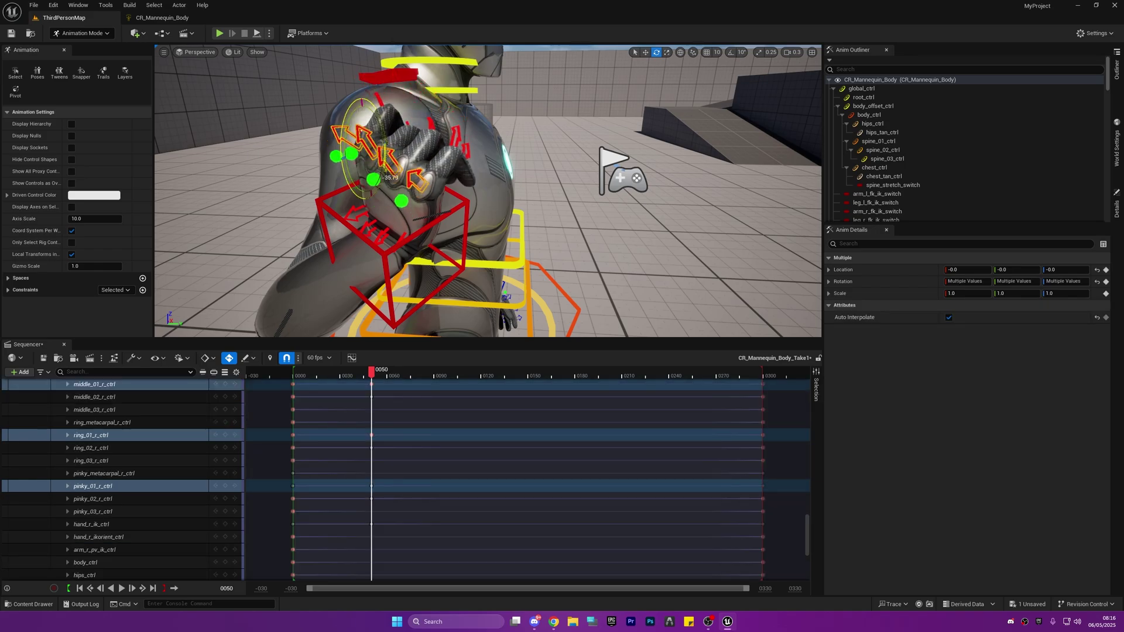
{"action": "left_click_drag", "start_coordinate": [382, 176], "coordinate": [375, 175]}
{"action": "right_click_drag", "start_coordinate": [382, 175], "coordinate": [187, 199]}
{"action": "mouse_move", "coordinate": [446, 178]}
{"action": "right_mouse_down"}
{"action": "mouse_move", "coordinate": [374, 181]}
{"action": "mouse_move", "coordinate": [445, 178]}
{"action": "right_mouse_up"}
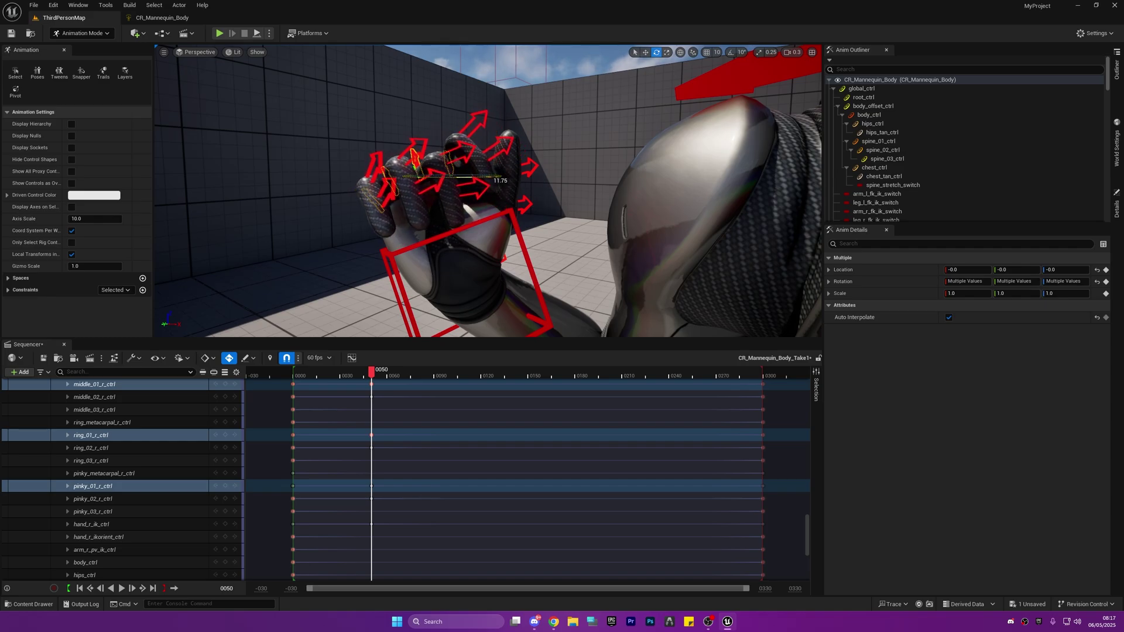
Rotate thumb_02_r_ctrl at frame 50 to about 16.2, -60.9, -17.0 degrees to fold the right thumb inward
{"action": "right_click_drag", "start_coordinate": [479, 202], "coordinate": [524, 206]}
{"action": "left_click_drag", "start_coordinate": [386, 184], "coordinate": [422, 226], "text": "alt"}
{"action": "left_click", "coordinate": [409, 225]}
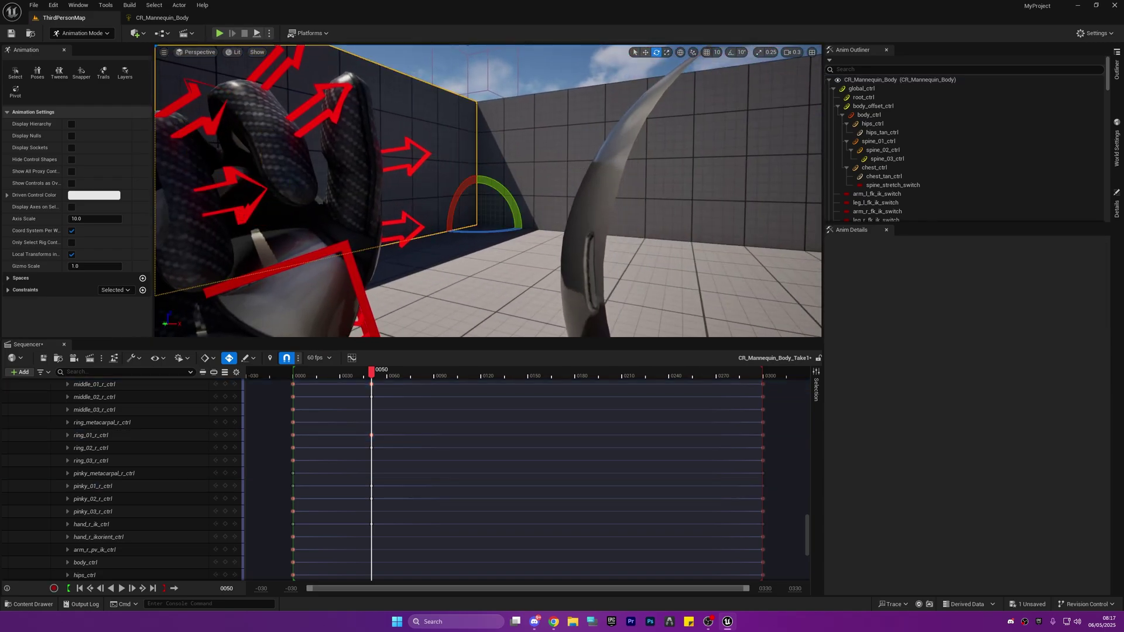
{"action": "left_click", "coordinate": [404, 221]}
{"action": "left_click_drag", "start_coordinate": [327, 200], "coordinate": [380, 276]}
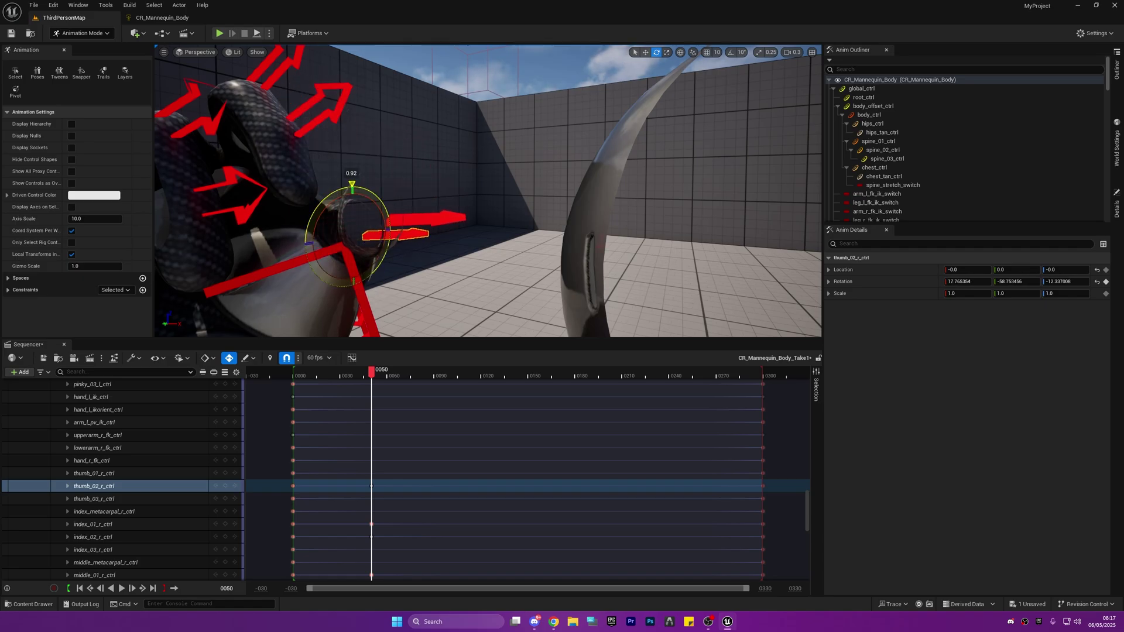
{"action": "left_click_drag", "start_coordinate": [329, 205], "coordinate": [335, 214]}
Bend the thumb tip with thumb_03_r_ctrl and rotate thumb_02_r_ctrl to about 53.5, -43.2, -53.7 degrees at frame 50
{"action": "right_click_drag", "start_coordinate": [334, 214], "coordinate": [293, 228]}
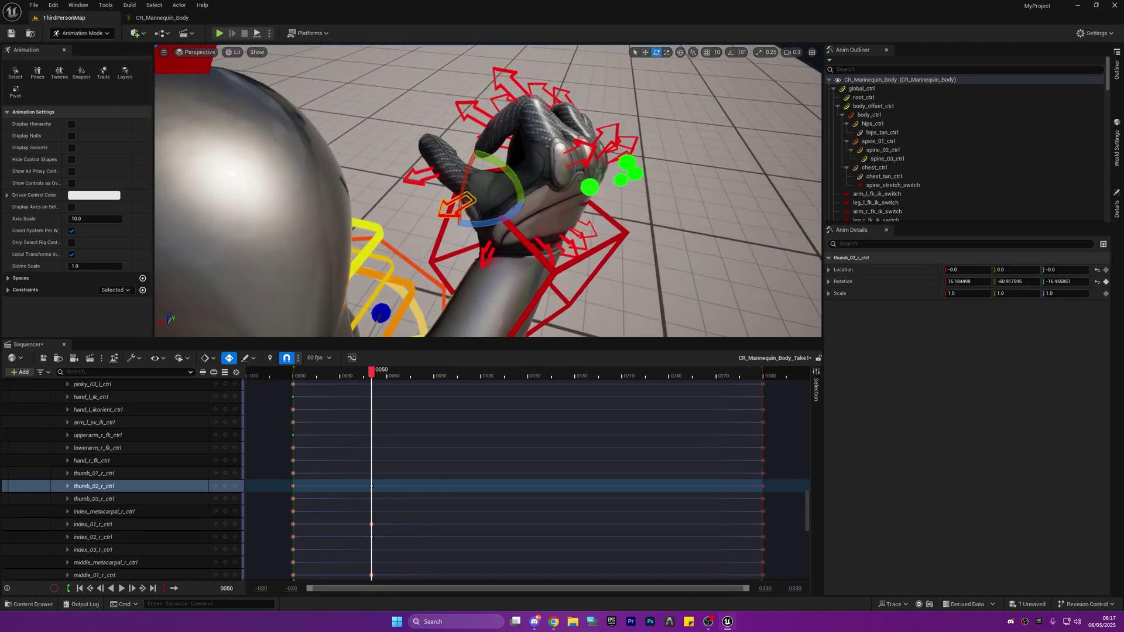
{"action": "left_click_drag", "start_coordinate": [462, 210], "coordinate": [455, 182], "text": "alt"}
{"action": "left_click", "coordinate": [450, 192]}
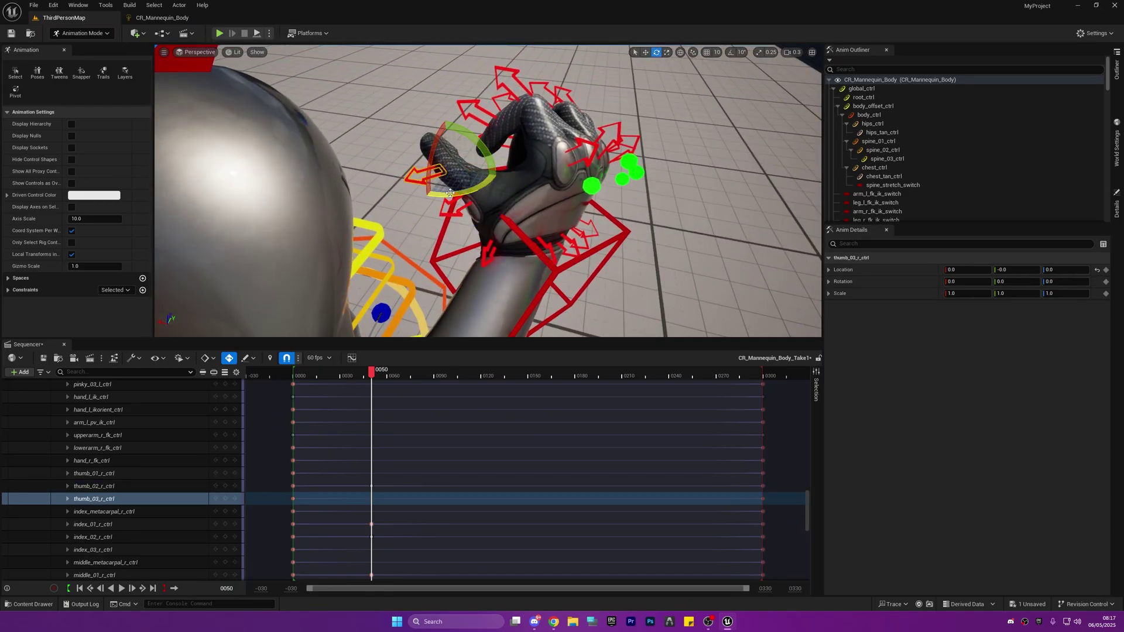
{"action": "mouse_move", "coordinate": [468, 193]}
{"action": "left_mouse_down"}
{"action": "mouse_move", "coordinate": [486, 217]}
{"action": "mouse_move", "coordinate": [464, 205]}
{"action": "left_mouse_up"}
{"action": "left_click", "coordinate": [458, 214]}
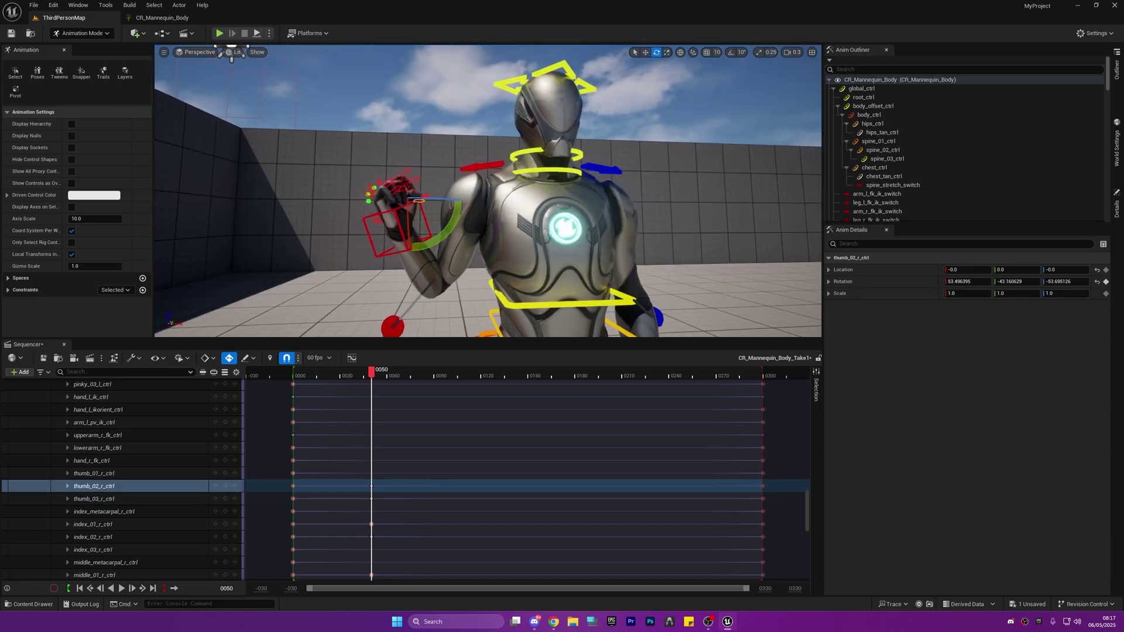
Play the animation from frame 0 with the upper body in view to check the closing hand
{"action": "key", "text": "s"}
{"action": "mouse_move", "coordinate": [463, 205]}
{"action": "right_mouse_down"}
{"action": "mouse_move", "coordinate": [462, 240]}
{"action": "mouse_move", "coordinate": [466, 219]}
{"action": "right_mouse_up"}
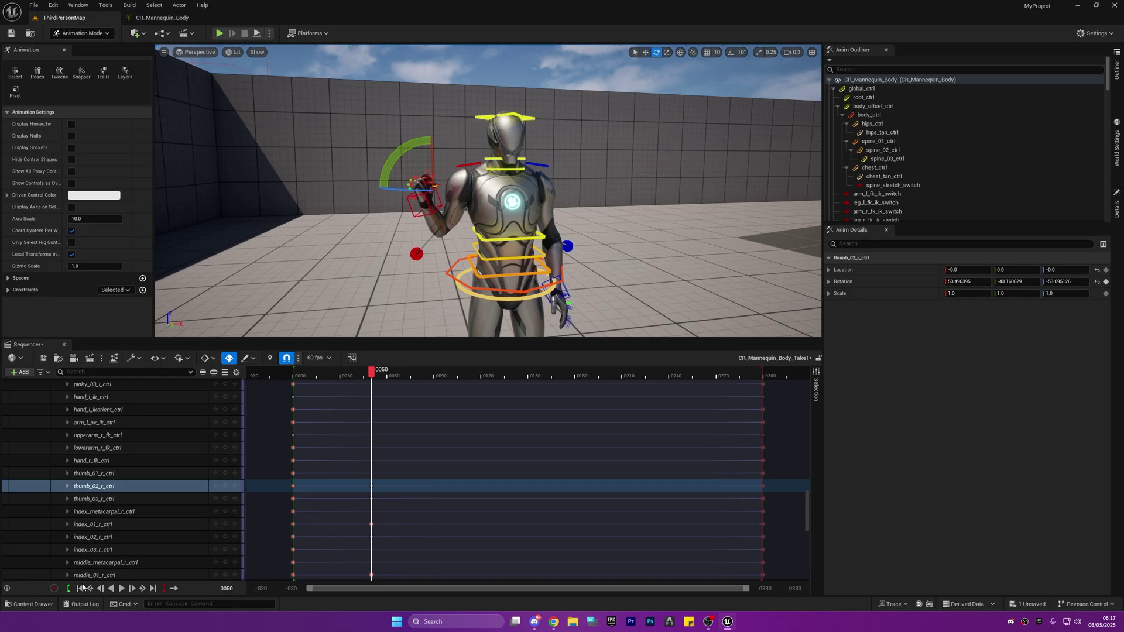
{"action": "left_click", "coordinate": [90, 588]}
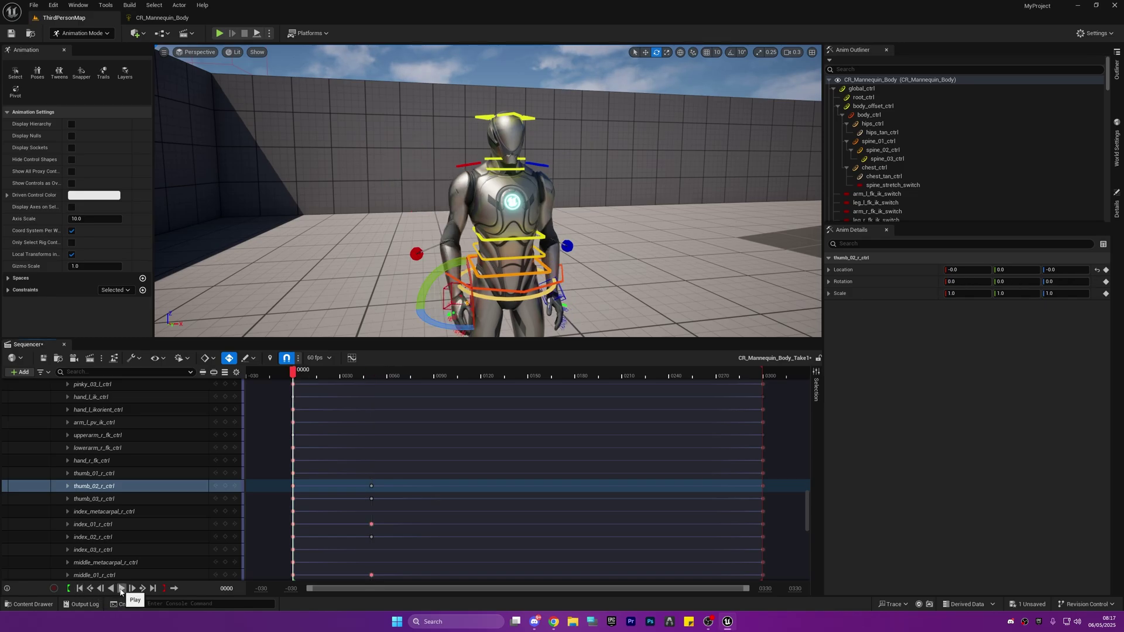
{"action": "left_click", "coordinate": [120, 588]}
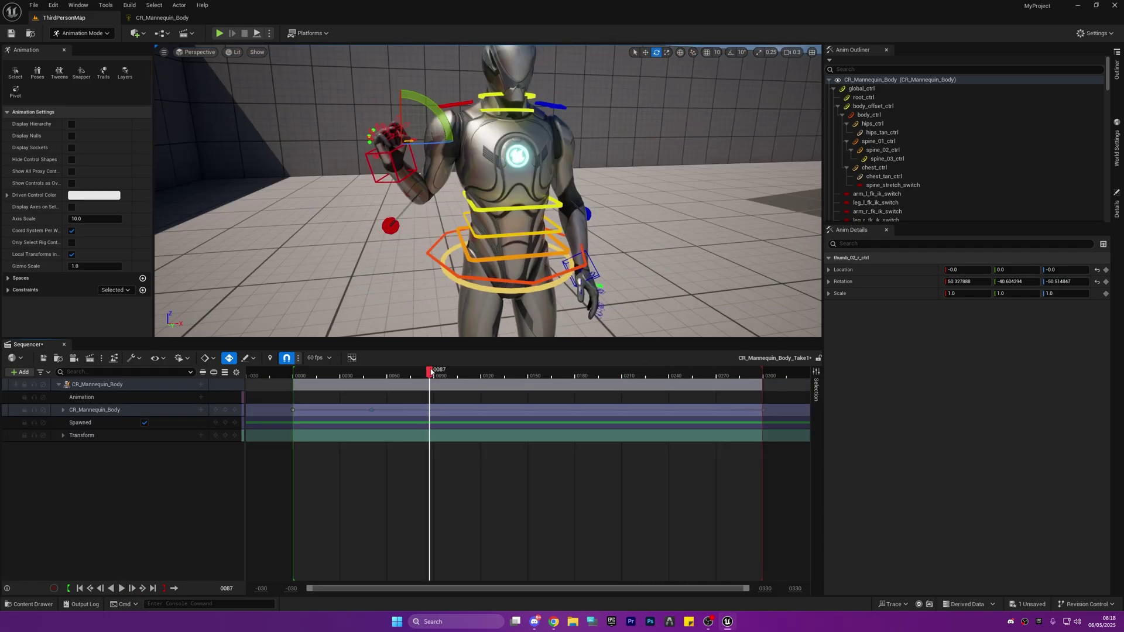
Copy the rig's raised-hand keyframe from frame 50 to frame 80
{"action": "left_click_drag", "start_coordinate": [431, 372], "coordinate": [414, 395]}
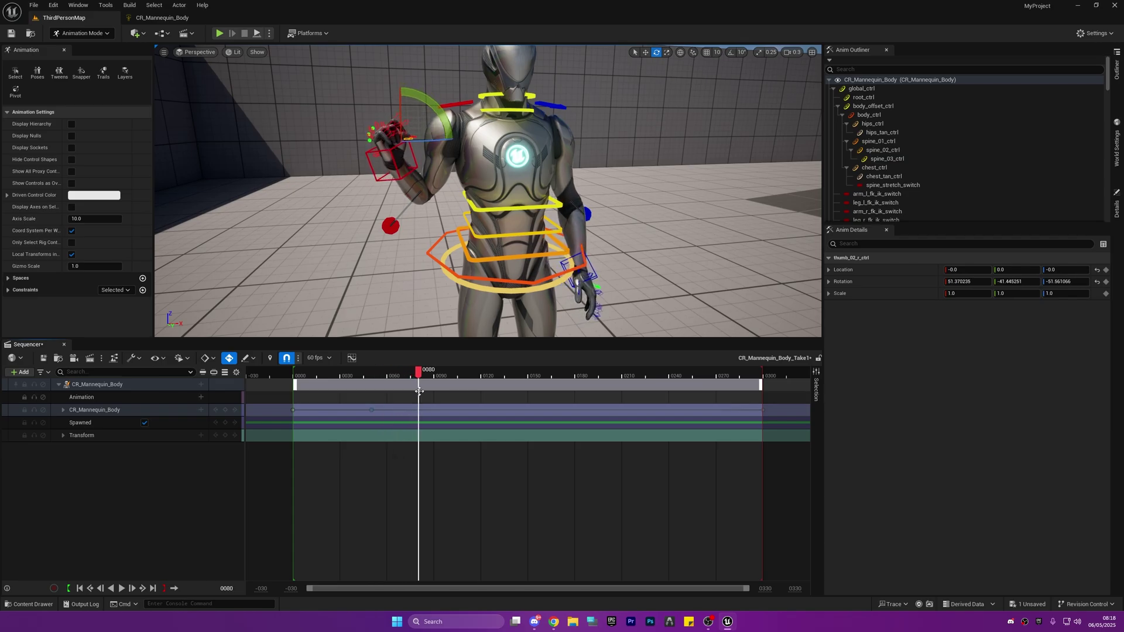
{"action": "key", "text": "s"}
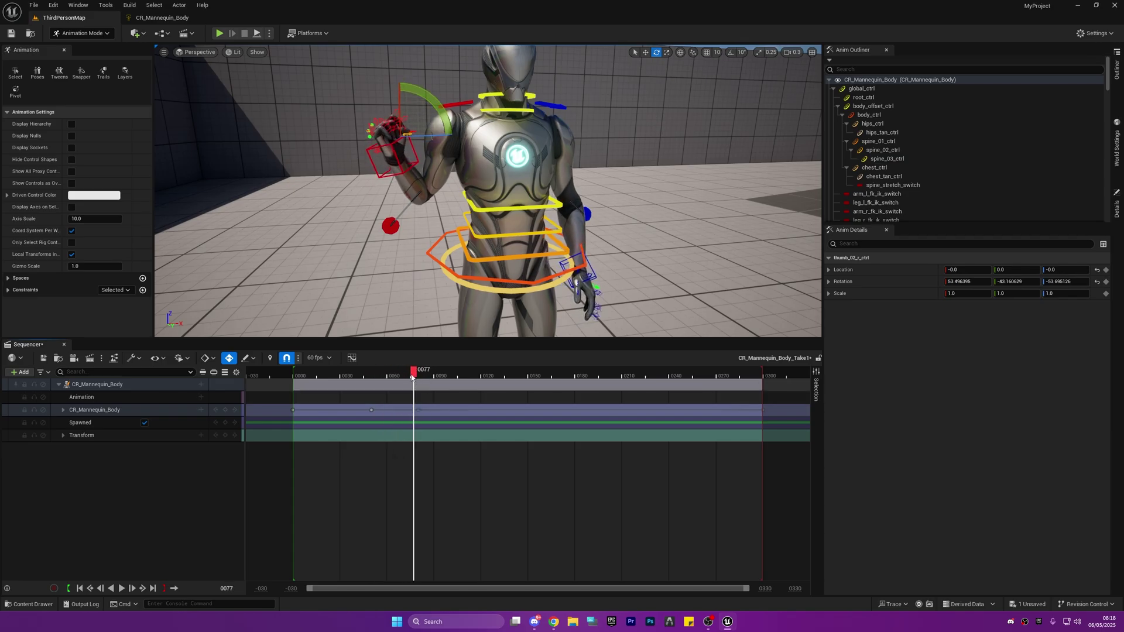
{"action": "mouse_move", "coordinate": [411, 378]}
{"action": "left_mouse_down"}
{"action": "mouse_move", "coordinate": [374, 384]}
{"action": "mouse_move", "coordinate": [429, 384]}
{"action": "left_mouse_up"}
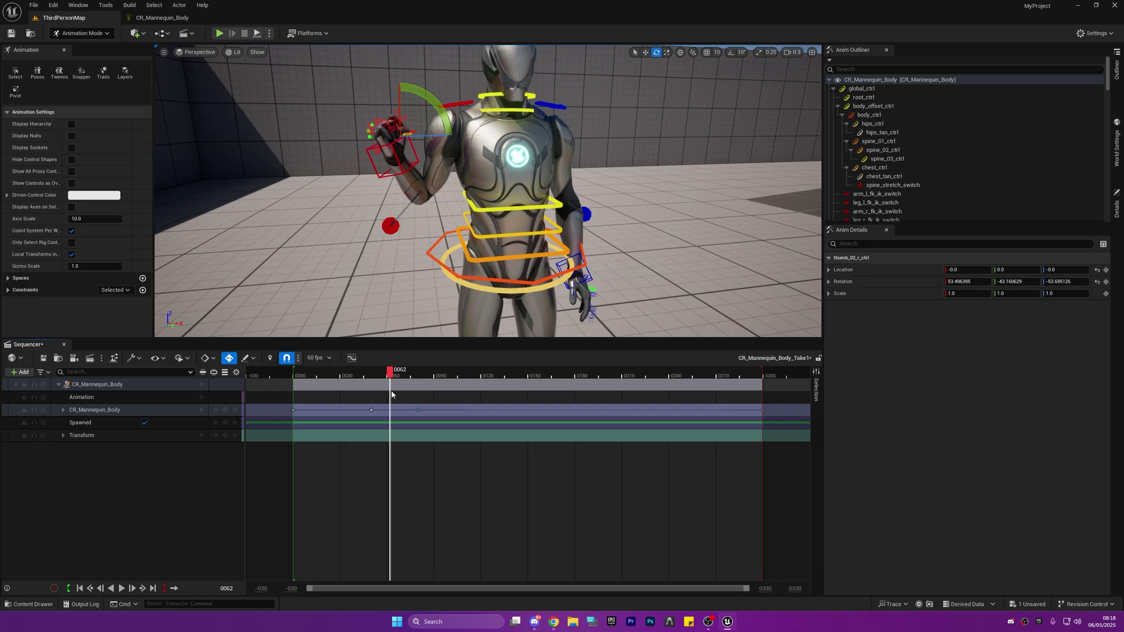
Rotate hand_r_ik_ctrl at frame 65 to about -5.8, 60.3, 77.9 degrees to tilt the right hand outward
{"action": "mouse_move", "coordinate": [392, 395]}
{"action": "left_mouse_down"}
{"action": "mouse_move", "coordinate": [421, 391]}
{"action": "mouse_move", "coordinate": [378, 403]}
{"action": "mouse_move", "coordinate": [398, 404]}
{"action": "left_mouse_up"}
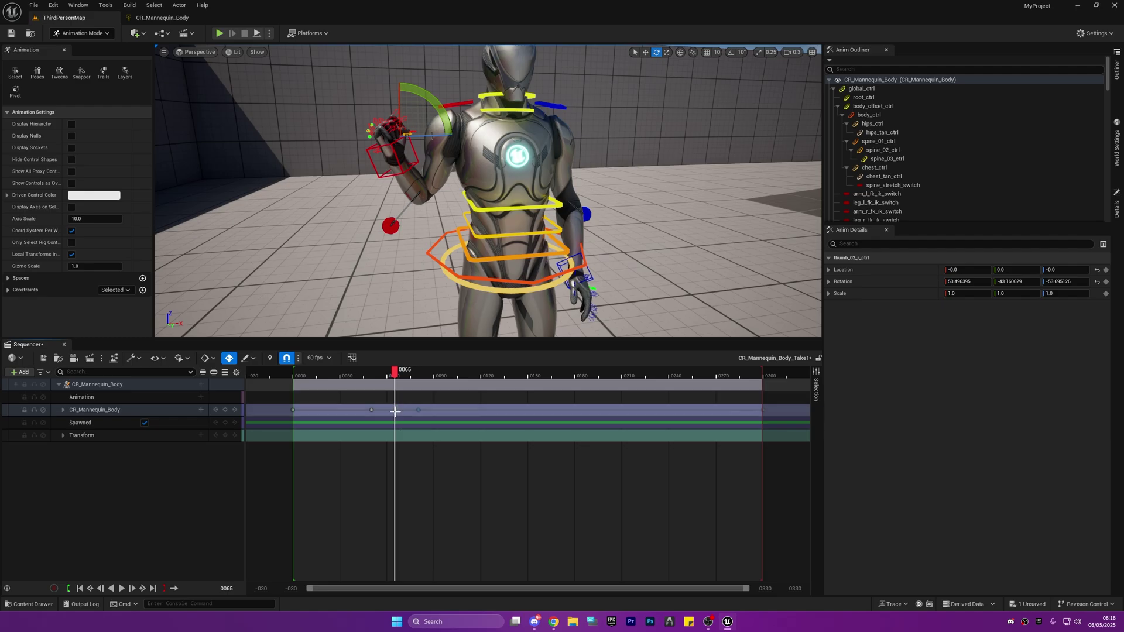
{"action": "right_click_drag", "start_coordinate": [432, 281], "coordinate": [426, 248]}
{"action": "key", "text": "w"}
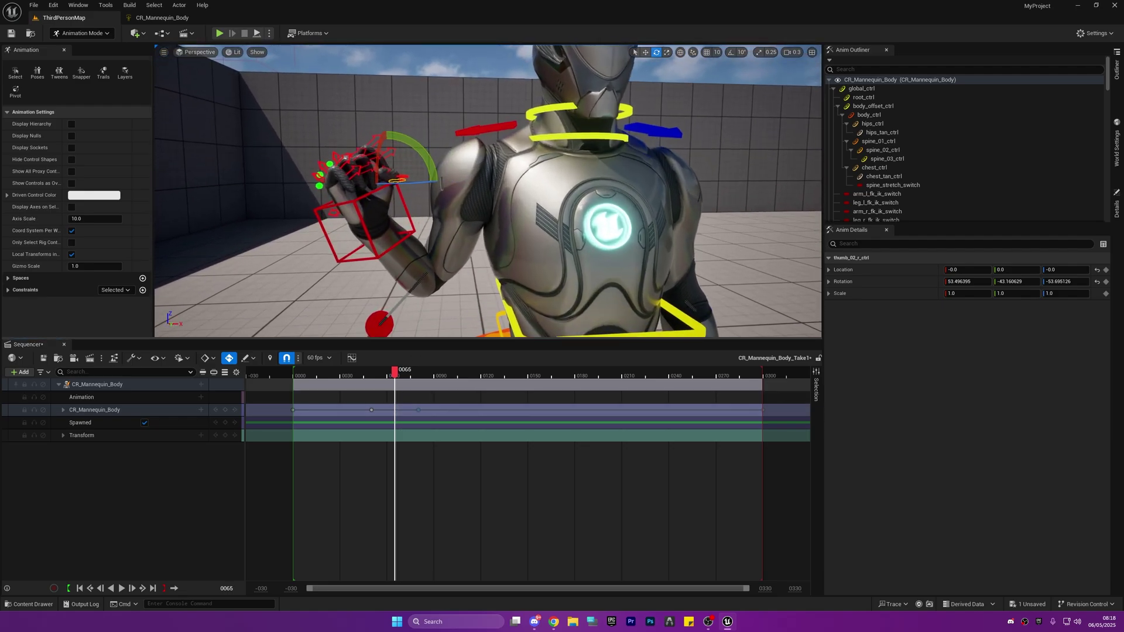
{"action": "left_click", "coordinate": [354, 202]}
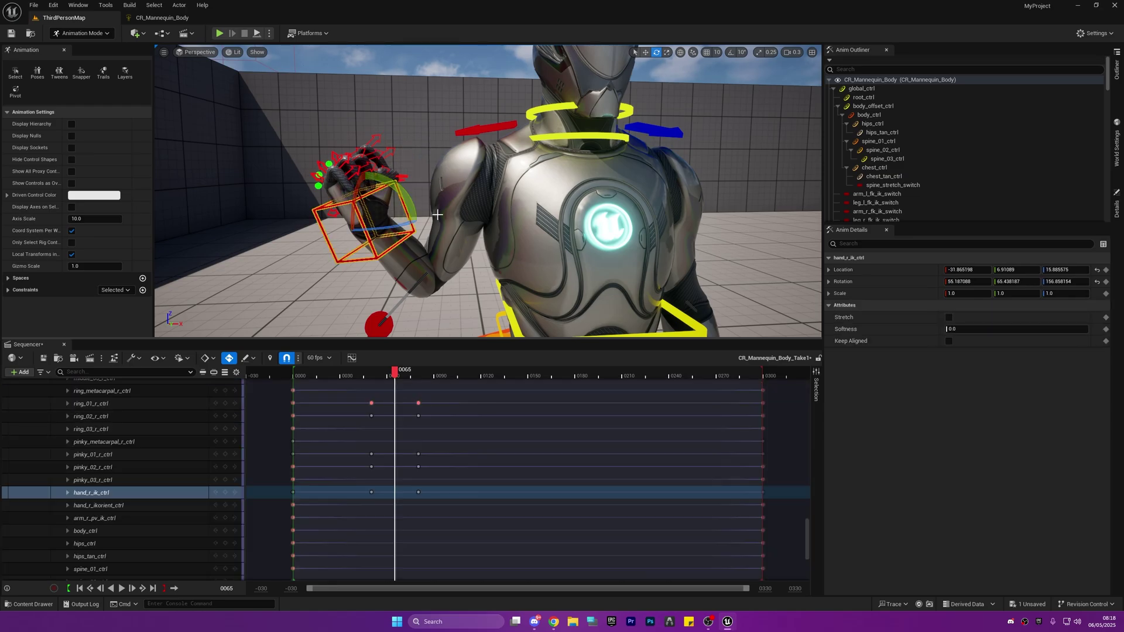
{"action": "scroll", "coordinate": [354, 202], "scroll_direction": "down", "scroll_amount": 3}
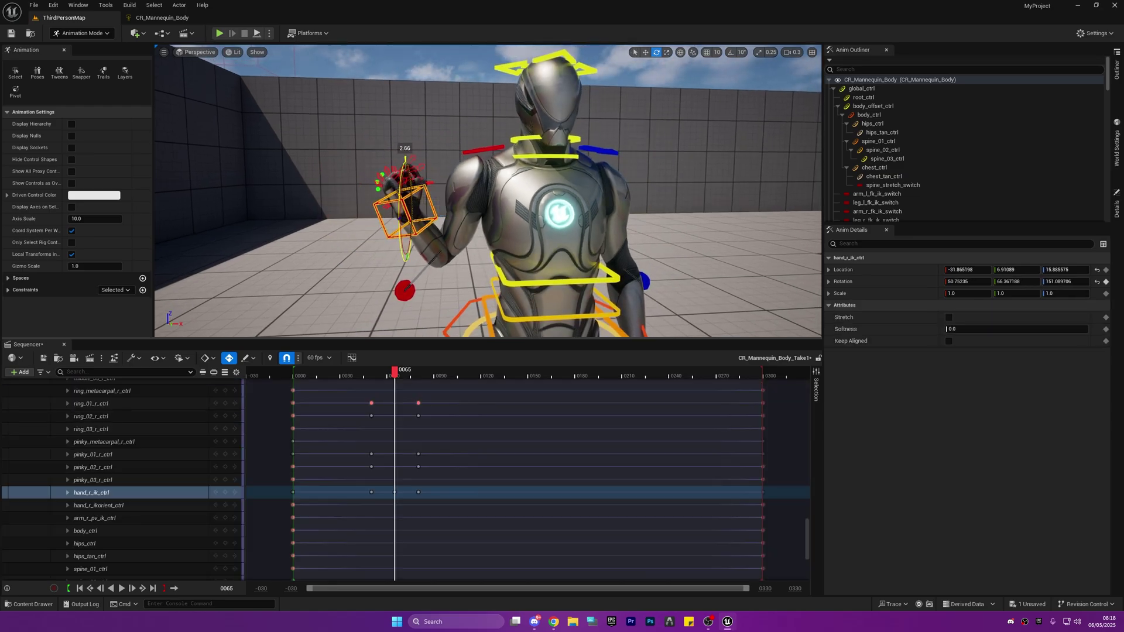
{"action": "left_click_drag", "start_coordinate": [400, 198], "coordinate": [399, 216]}
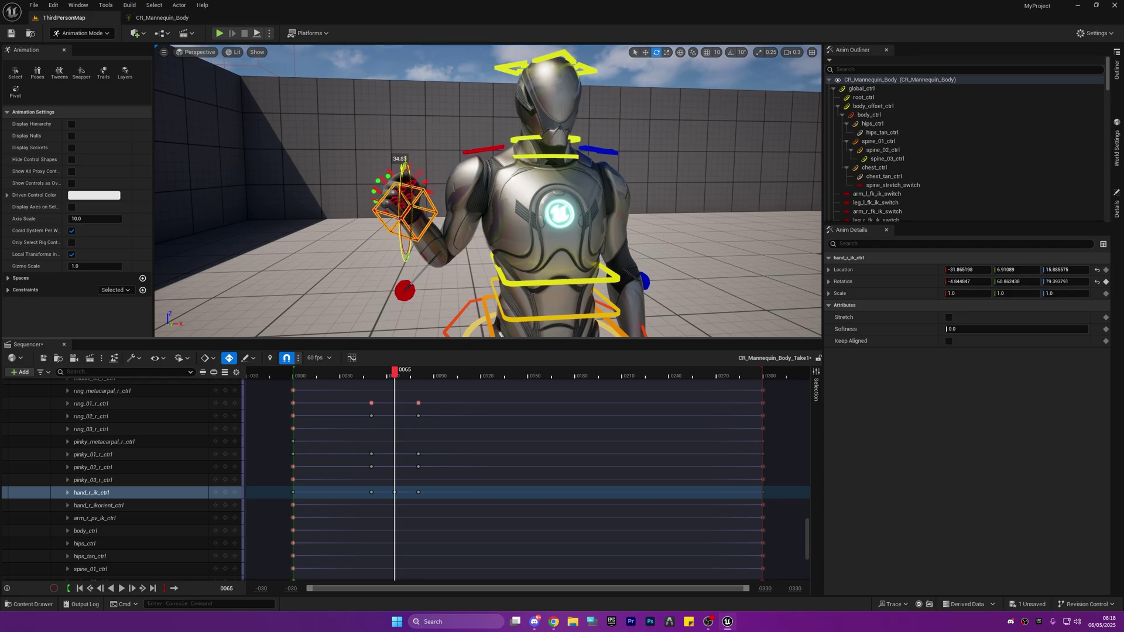
{"action": "left_click_drag", "start_coordinate": [405, 179], "coordinate": [407, 230]}
Move hand_r_ik_ctrl outward and down at frame 65 to about -14.6, 18.9, 19.0, and scrub to frame 80 to check the motion
{"action": "right_click_drag", "start_coordinate": [421, 247], "coordinate": [618, 254]}
{"action": "left_click_drag", "start_coordinate": [430, 227], "coordinate": [529, 208]}
{"action": "right_click_drag", "start_coordinate": [529, 207], "coordinate": [420, 226]}
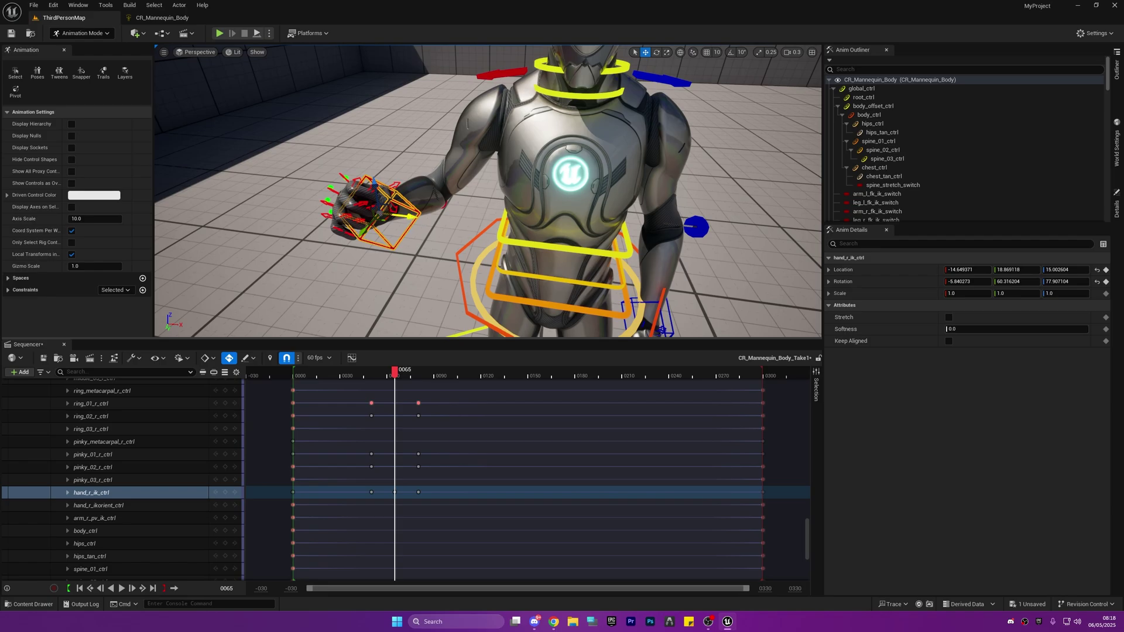
{"action": "left_click_drag", "start_coordinate": [411, 217], "coordinate": [459, 239]}
{"action": "mouse_move", "coordinate": [395, 372]}
{"action": "left_mouse_down"}
{"action": "mouse_move", "coordinate": [367, 373]}
{"action": "mouse_move", "coordinate": [418, 370]}
{"action": "left_mouse_up"}
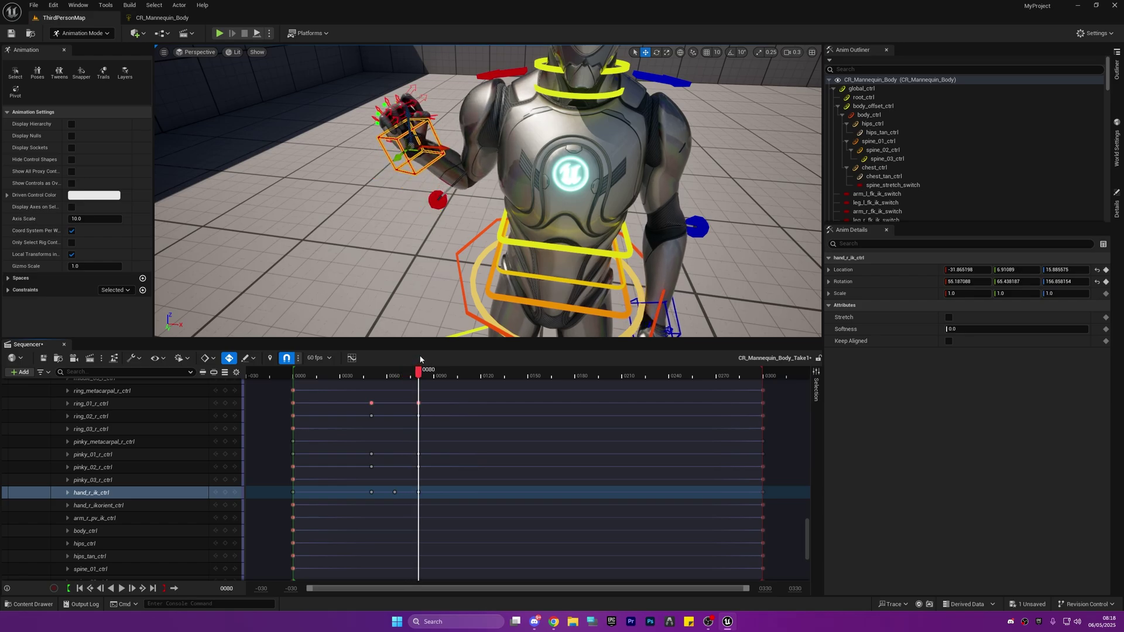
Copy the rig's lowered-hand keyframe from frame 65 to frame 95 on the collapsed CR_Mannequin_Body track
{"action": "right_click_drag", "start_coordinate": [410, 275], "coordinate": [385, 247]}
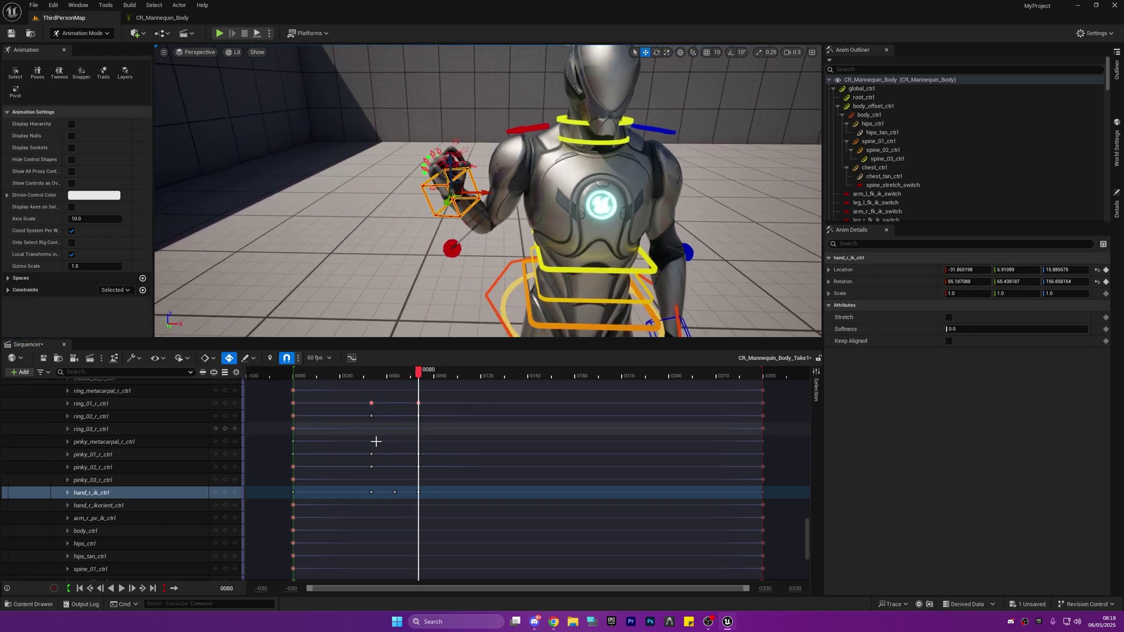
{"action": "scroll", "coordinate": [366, 404], "scroll_direction": "up", "scroll_amount": 10}
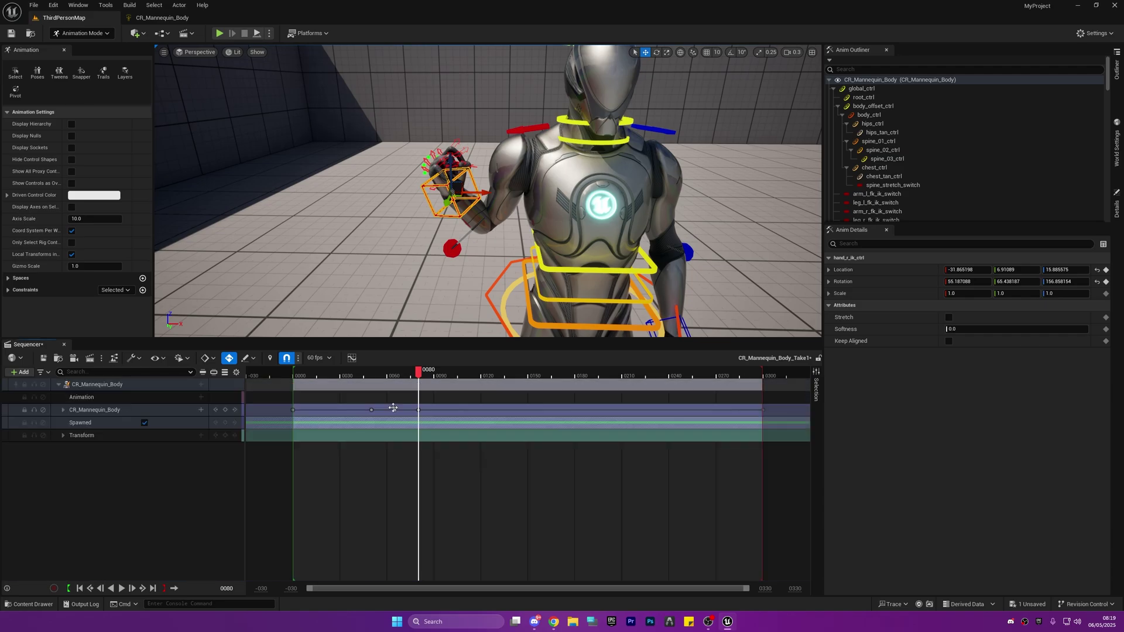
{"action": "left_click", "coordinate": [395, 409]}
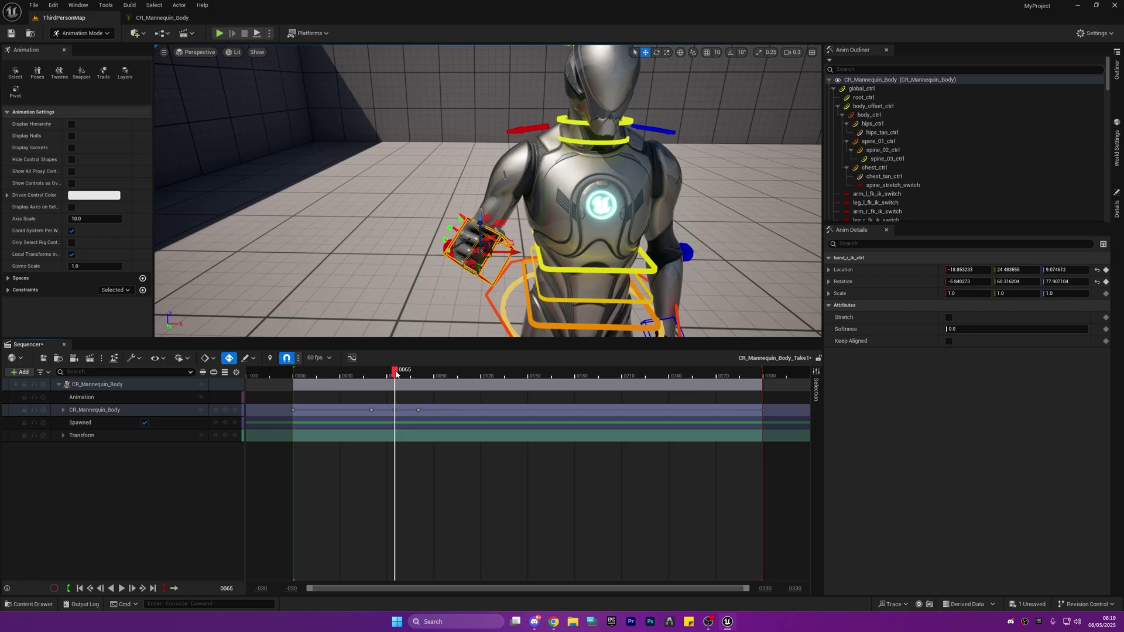
{"action": "left_click_drag", "start_coordinate": [396, 374], "coordinate": [441, 375]}
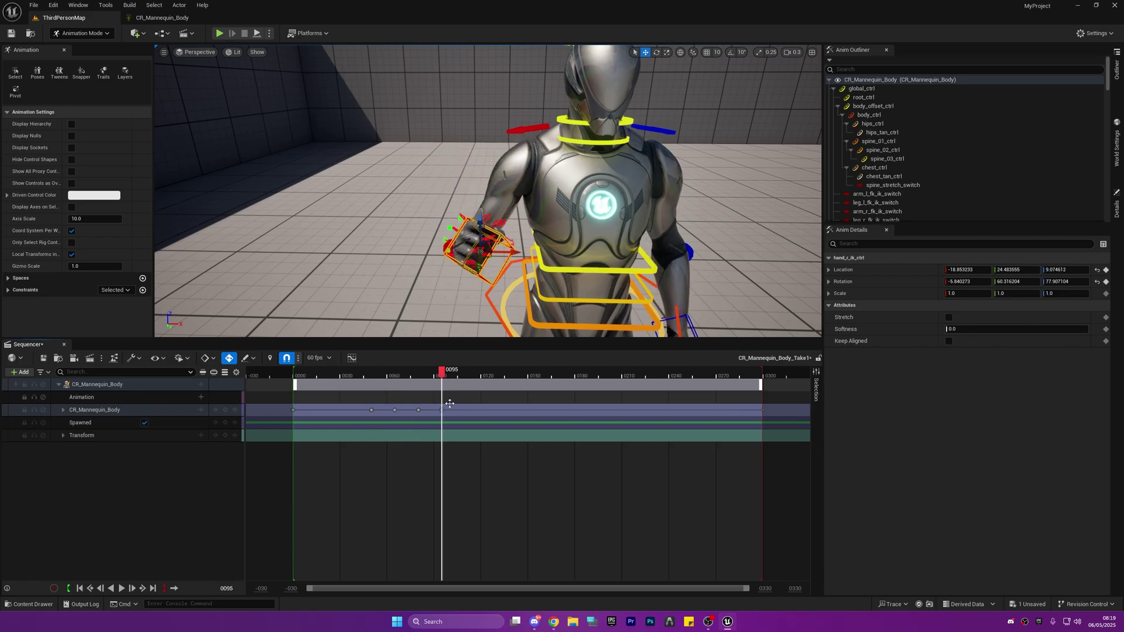
Play the animation from frame 0 to check the repeated wave, and save the sequence
{"action": "left_click", "coordinate": [295, 374]}
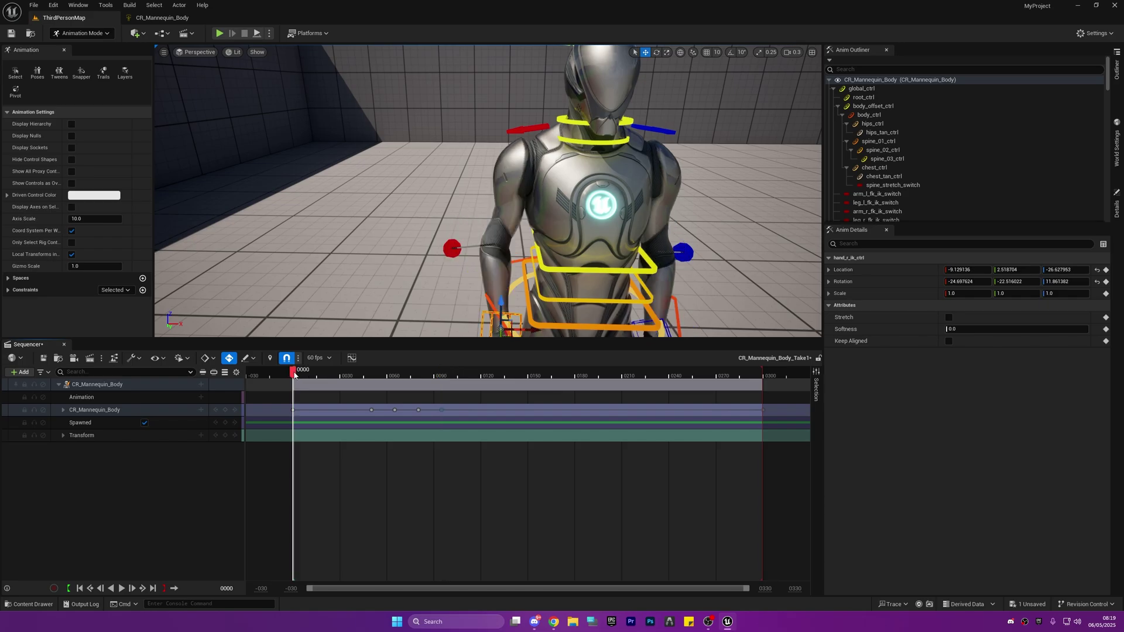
{"action": "key", "text": "space"}
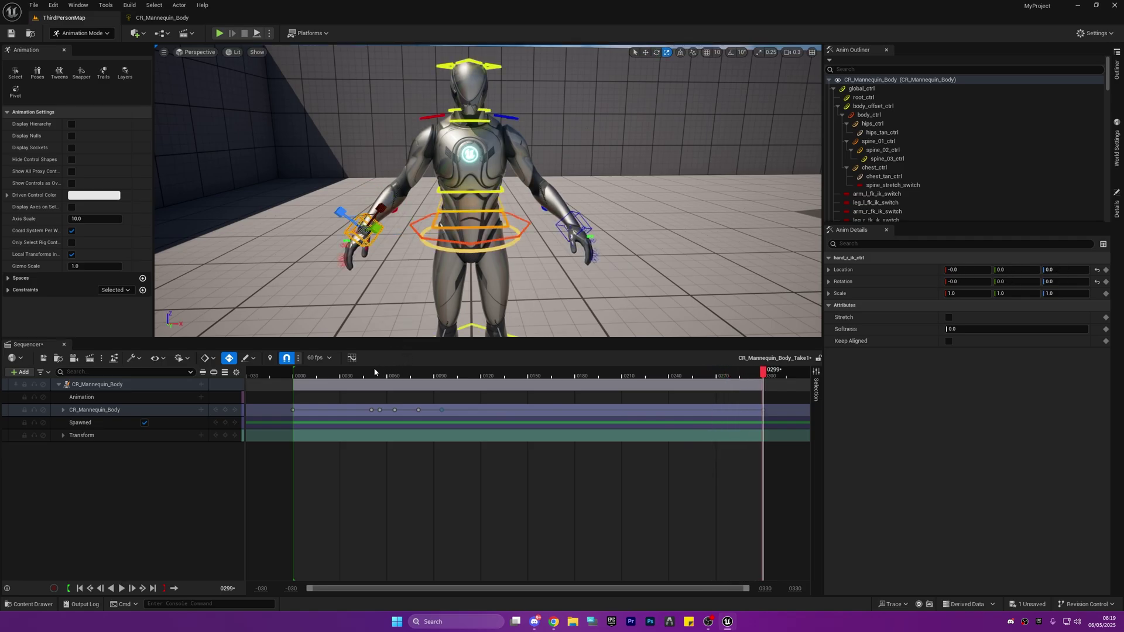
{"action": "left_click", "coordinate": [90, 589]}
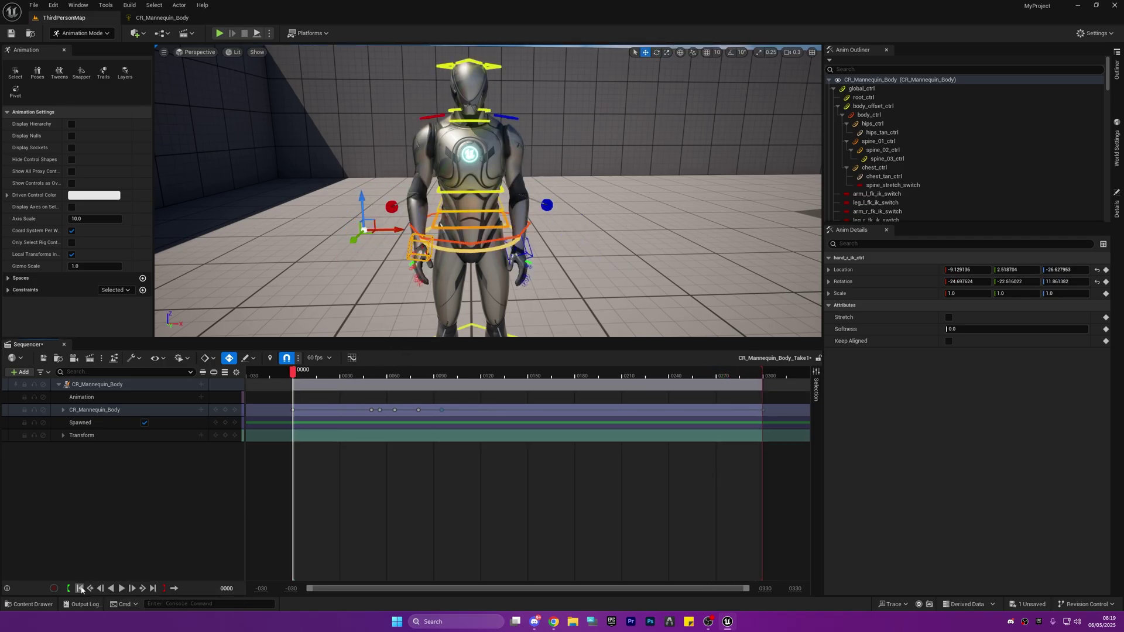
{"action": "key", "text": "space"}
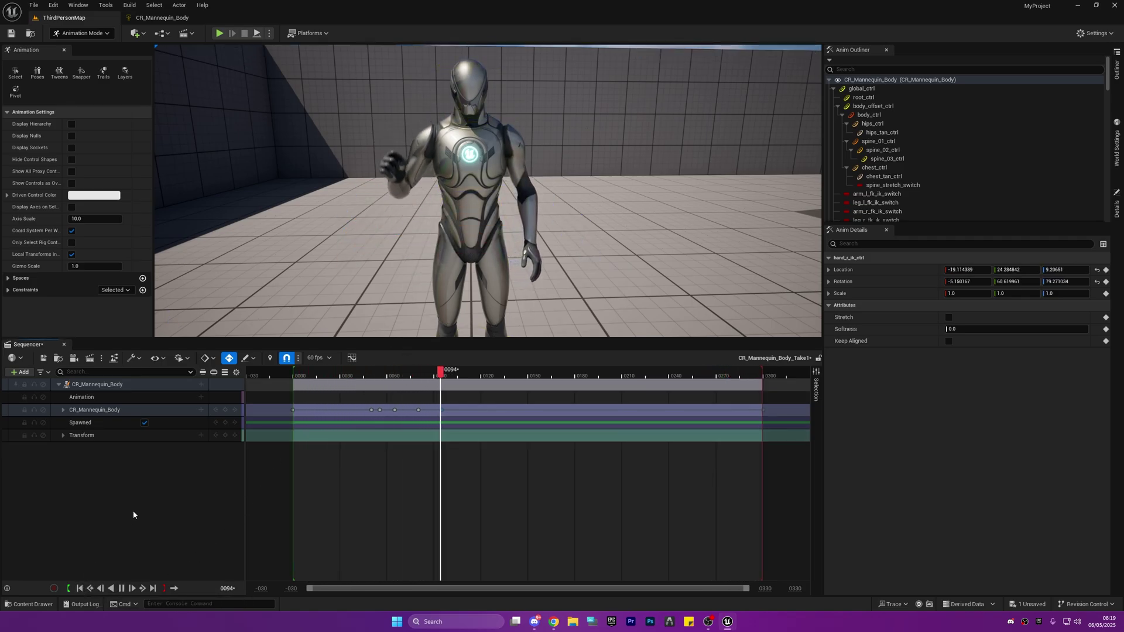
{"action": "key", "text": "space"}
{"action": "key", "text": "ctrl+s"}
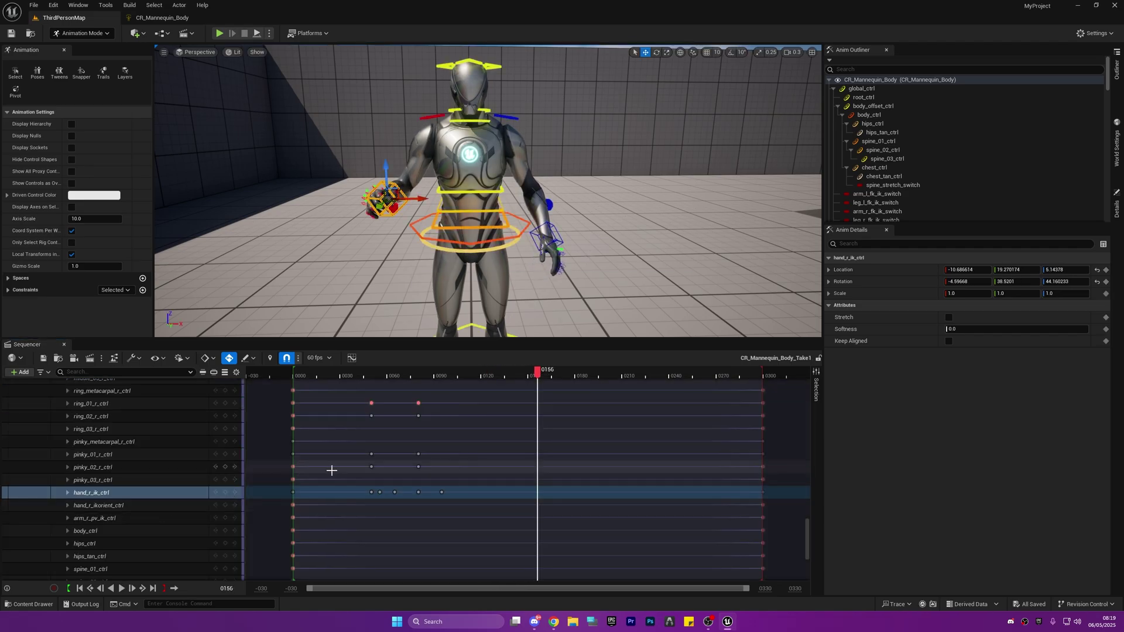
Collapse the rig's control tracks, scrub through the wave, and move the keyframe at frame 95 to frame 110
{"action": "left_click_drag", "start_coordinate": [808, 534], "coordinate": [816, 389]}
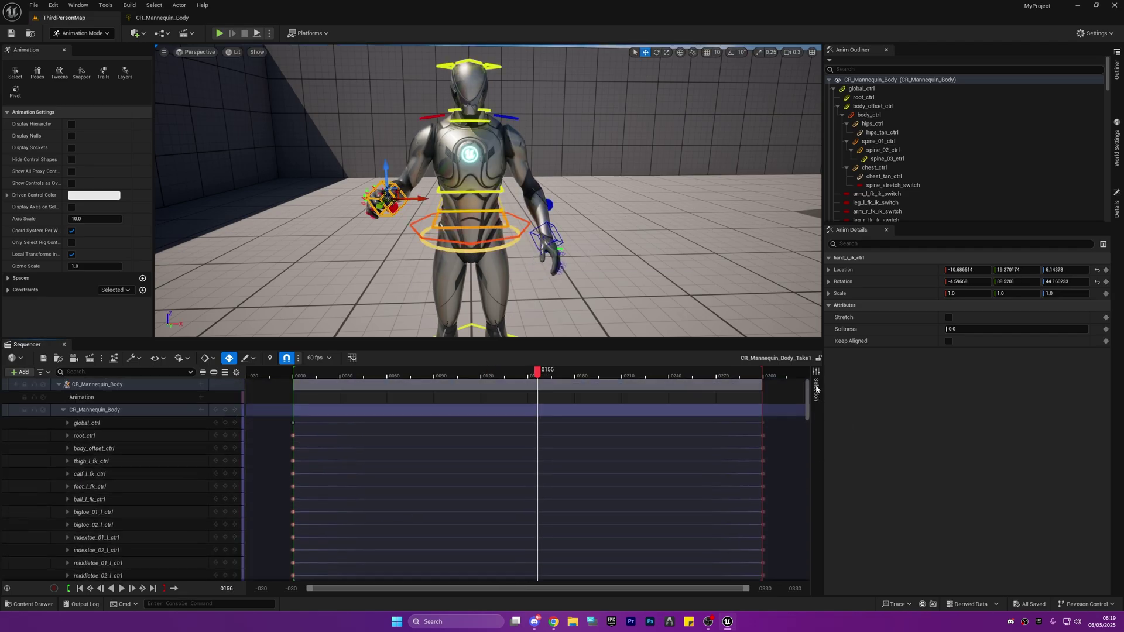
{"action": "left_click", "coordinate": [63, 410]}
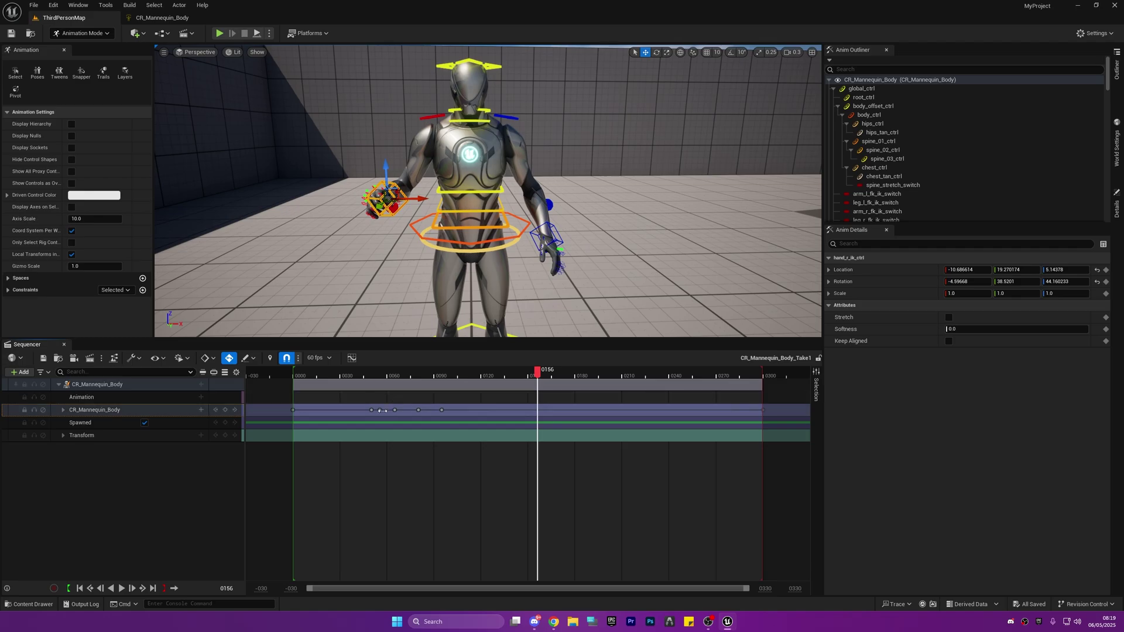
{"action": "left_click_drag", "start_coordinate": [324, 376], "coordinate": [397, 371]}
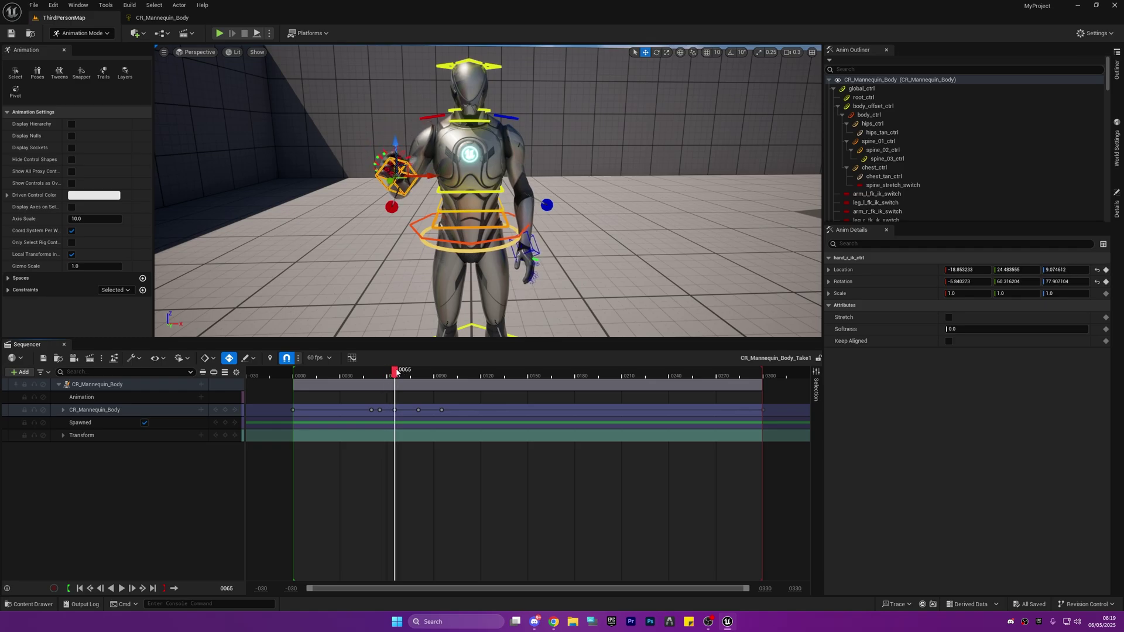
{"action": "left_click_drag", "start_coordinate": [396, 370], "coordinate": [419, 363]}
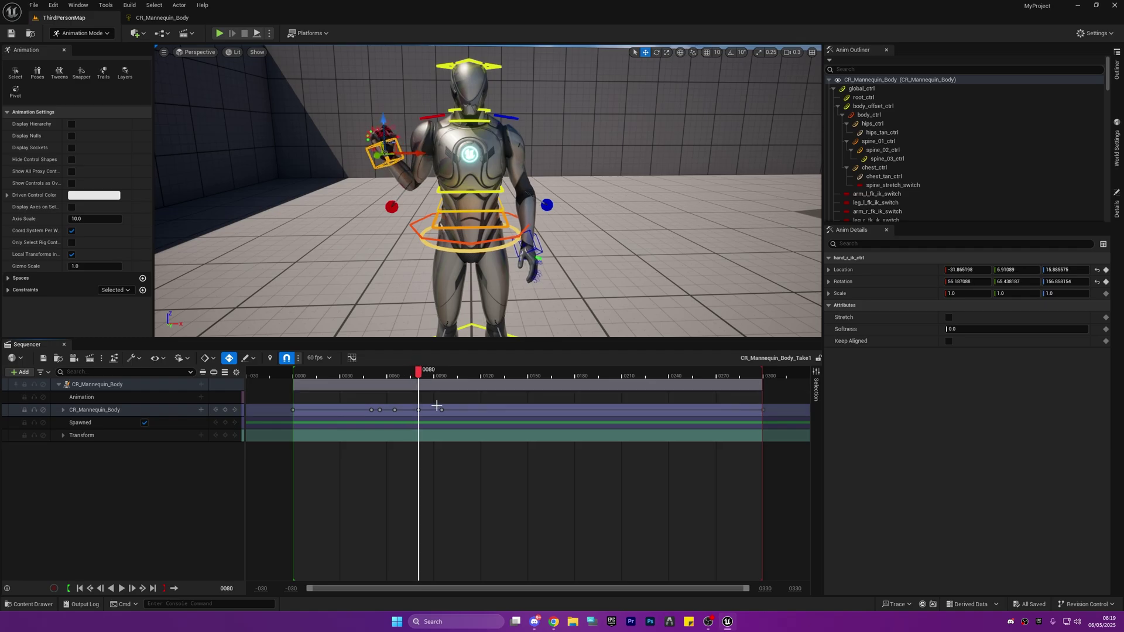
{"action": "key", "text": "Delete"}
{"action": "left_click_drag", "start_coordinate": [446, 414], "coordinate": [466, 409]}
Play the animation to check the delayed last wave keyframe, and save the sequence
{"action": "left_click_drag", "start_coordinate": [422, 379], "coordinate": [332, 379]}
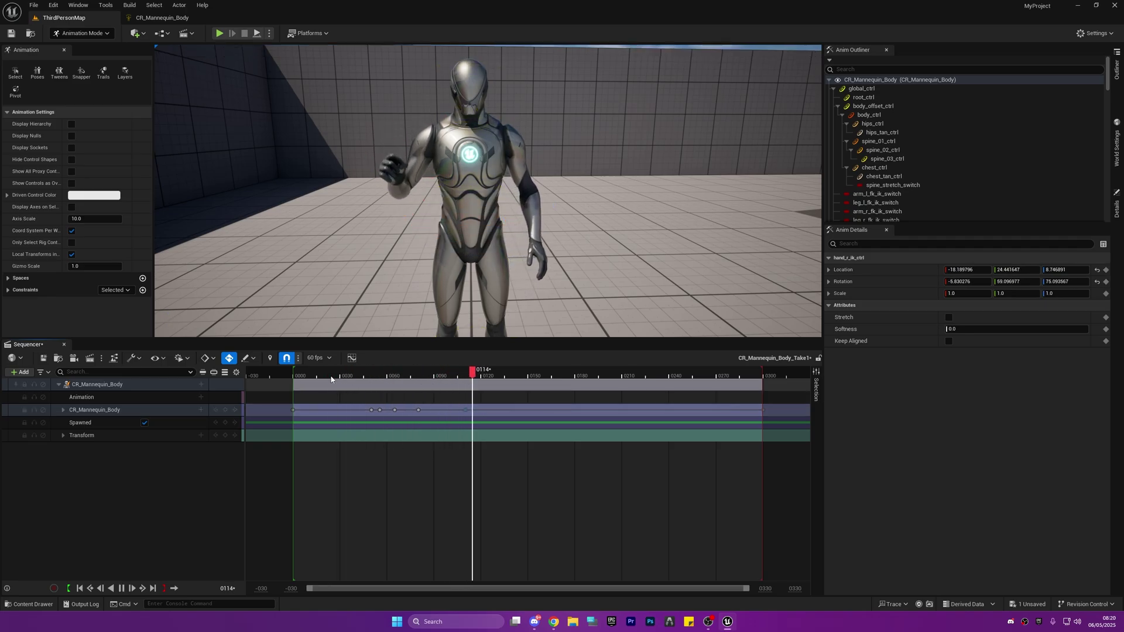
{"action": "key", "text": "space"}
{"action": "key", "text": "ctrl+s"}
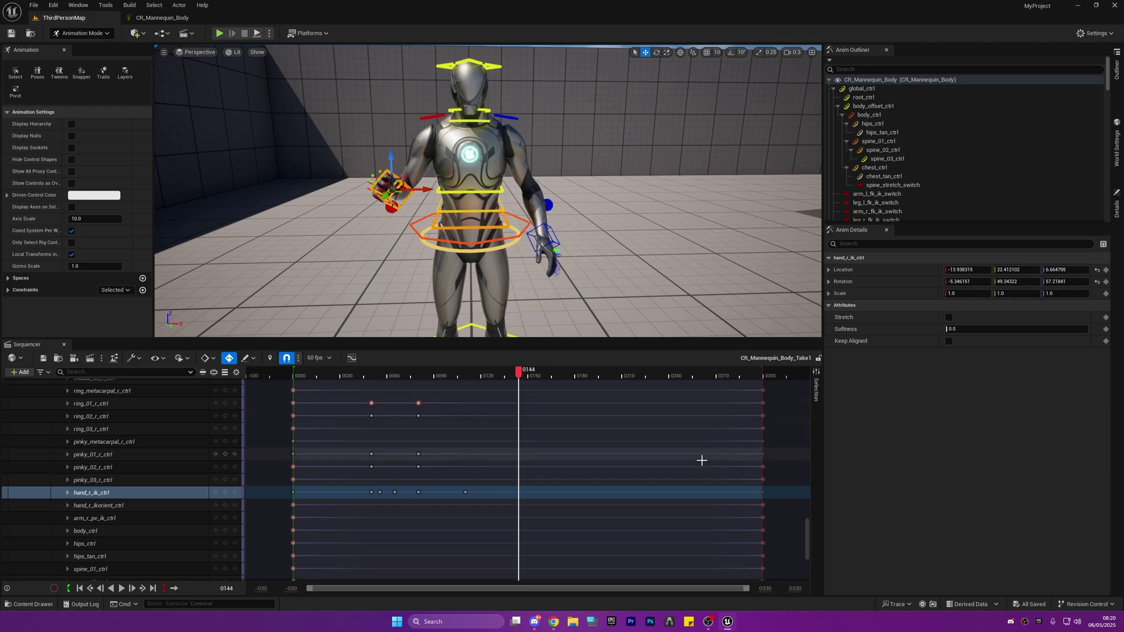
Slow the wave by moving the rig's keyframe at frame 110 to frame 140 and the one at frame 80 to frame 112
{"action": "left_click_drag", "start_coordinate": [810, 532], "coordinate": [809, 389]}
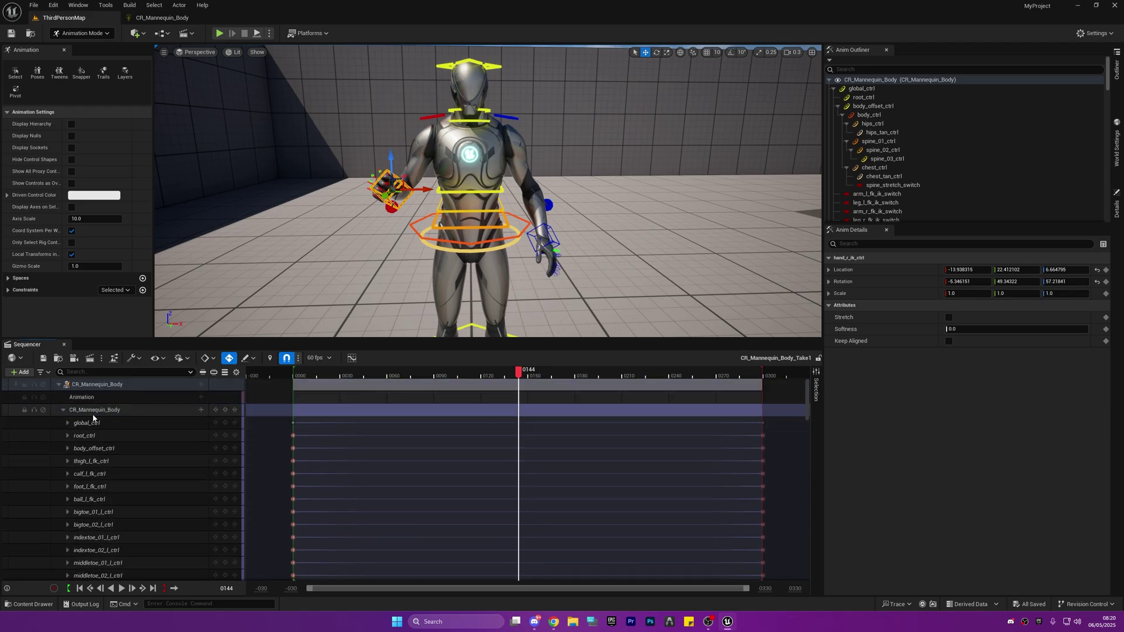
{"action": "left_click", "coordinate": [63, 410]}
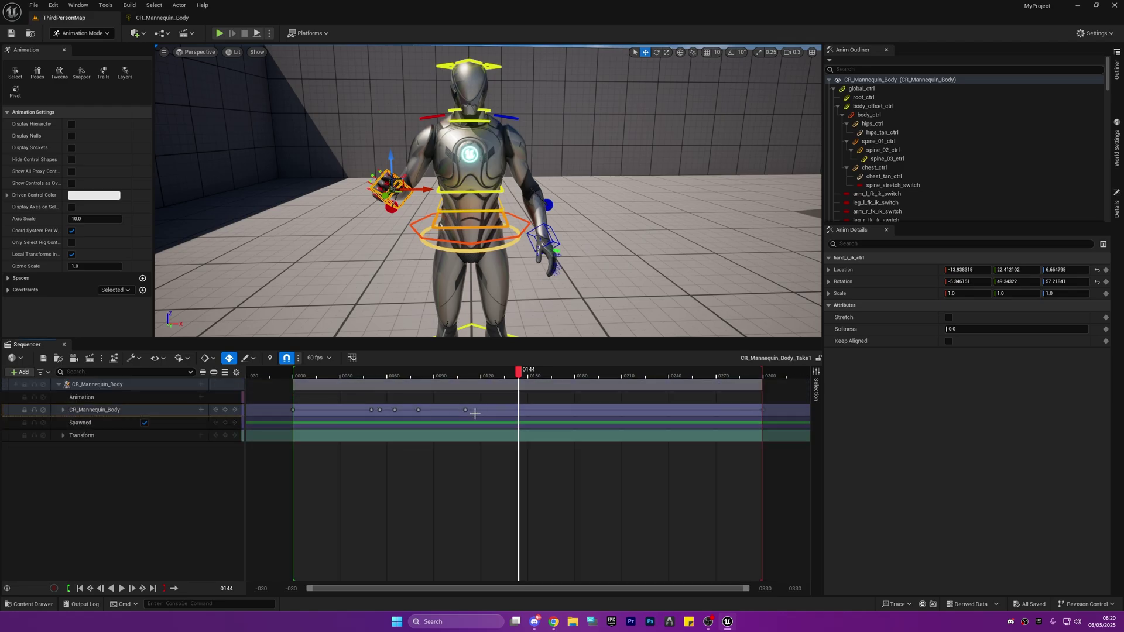
{"action": "left_click_drag", "start_coordinate": [459, 409], "coordinate": [512, 414]}
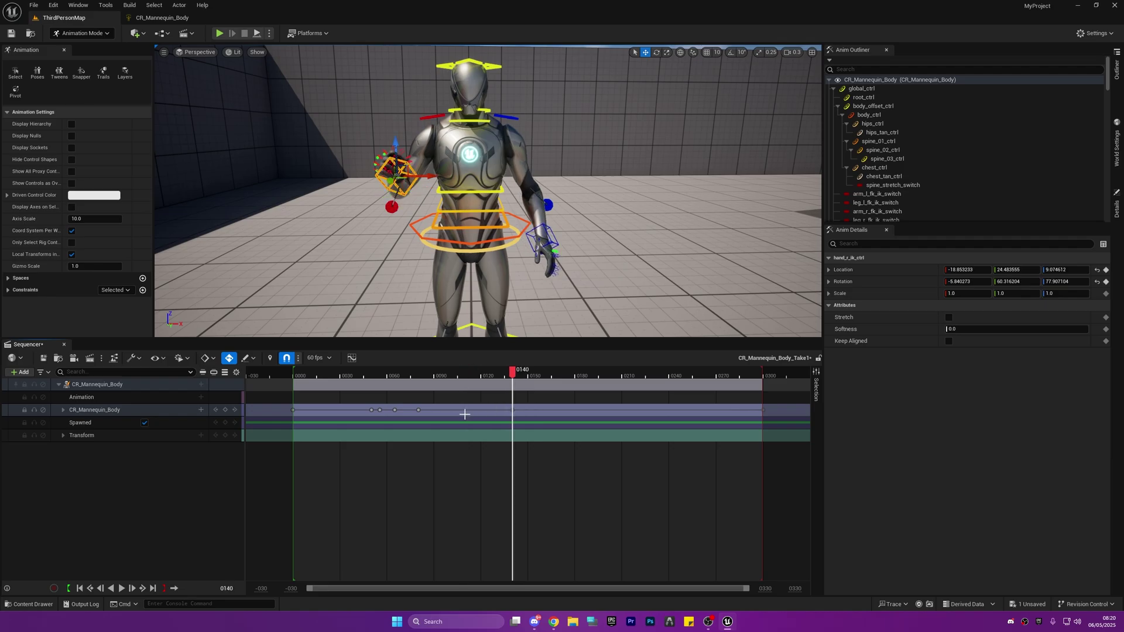
{"action": "key", "text": "Left"}
{"action": "key", "text": "Left"}
{"action": "key", "text": "Left"}
{"action": "key", "text": "Left"}
{"action": "key", "text": "Left"}
{"action": "key", "text": "Left"}
{"action": "key", "text": "Left"}
{"action": "key", "text": "Left"}
{"action": "key", "text": "Left"}
{"action": "key", "text": "Left"}
{"action": "key", "text": "Left"}
{"action": "key", "text": "Left"}
{"action": "key", "text": "Left"}
{"action": "key", "text": "Left"}
{"action": "key", "text": "Left"}
{"action": "key", "text": "Left"}
{"action": "key", "text": "Left"}
{"action": "key", "text": "Left"}
{"action": "key", "text": "Left"}
{"action": "key", "text": "Left"}
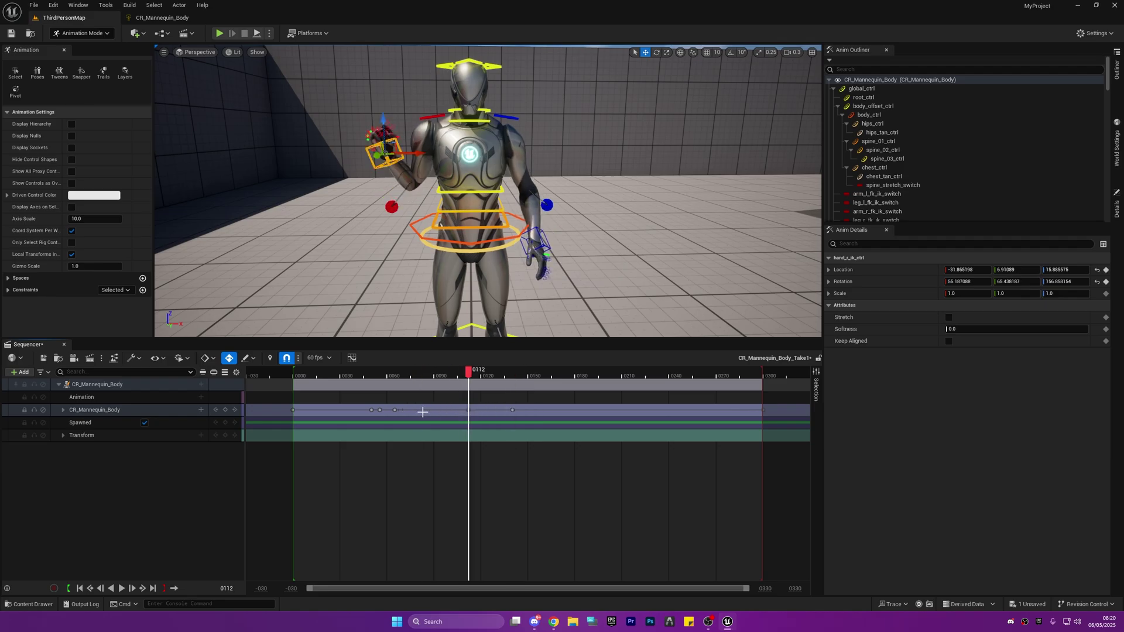
Space the wave keyframes further apart, moving frame 65 to 88, frame 140 to 168 and frame 112 to 126
{"action": "left_click_drag", "start_coordinate": [395, 408], "coordinate": [431, 410]}
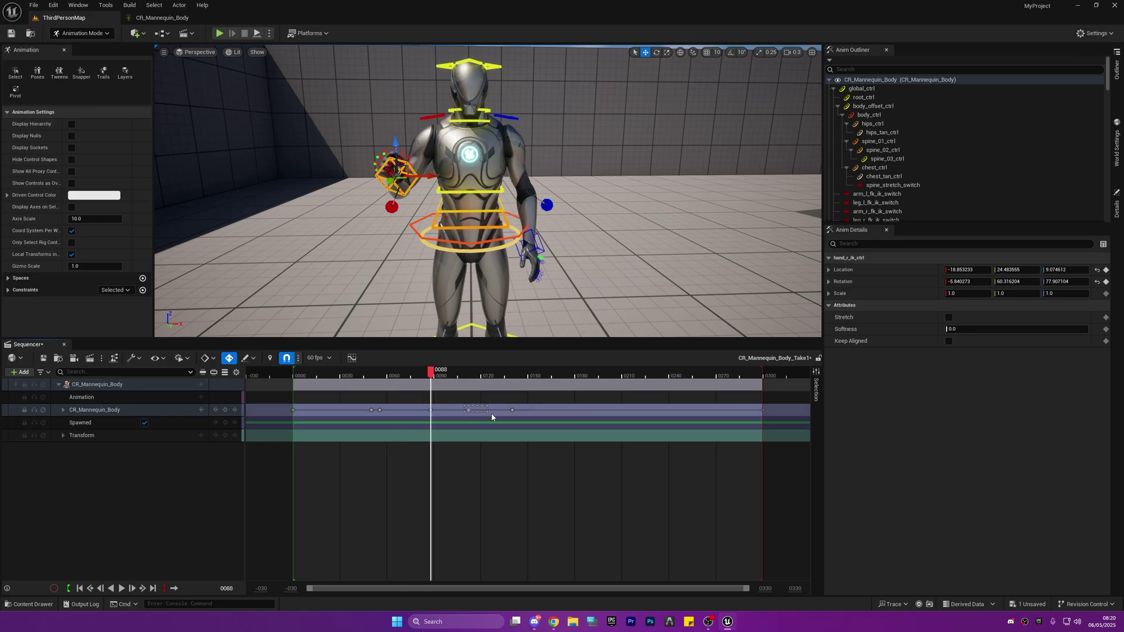
{"action": "mouse_move", "coordinate": [512, 410]}
{"action": "left_mouse_down"}
{"action": "mouse_move", "coordinate": [560, 414]}
{"action": "mouse_move", "coordinate": [505, 415]}
{"action": "mouse_move", "coordinate": [523, 414]}
{"action": "left_mouse_up"}
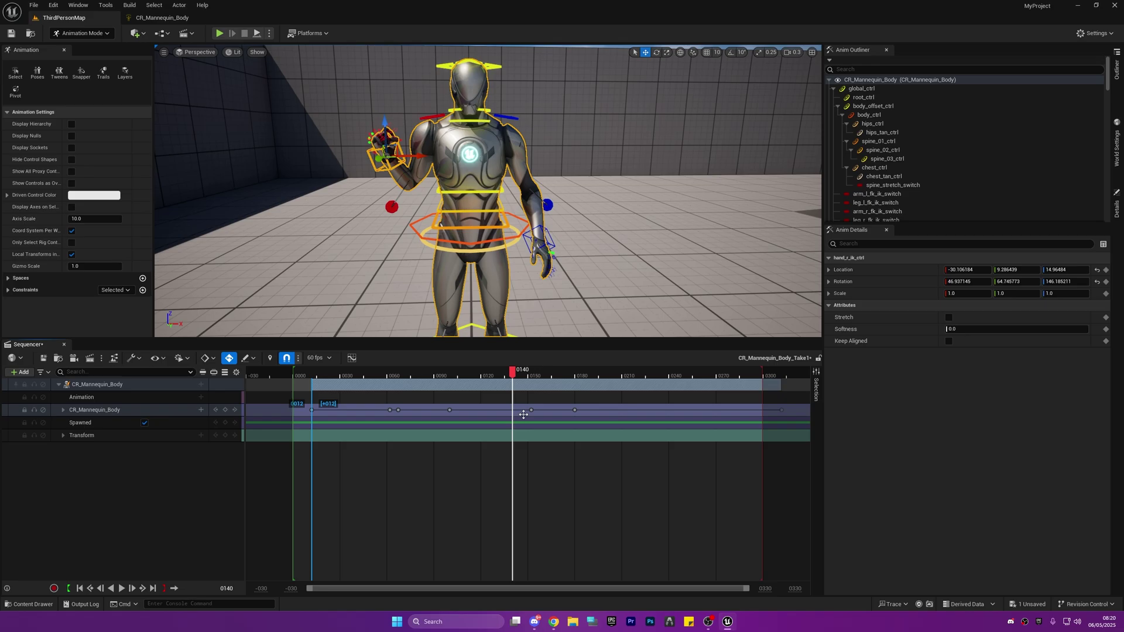
{"action": "key", "text": "ctrl+z"}
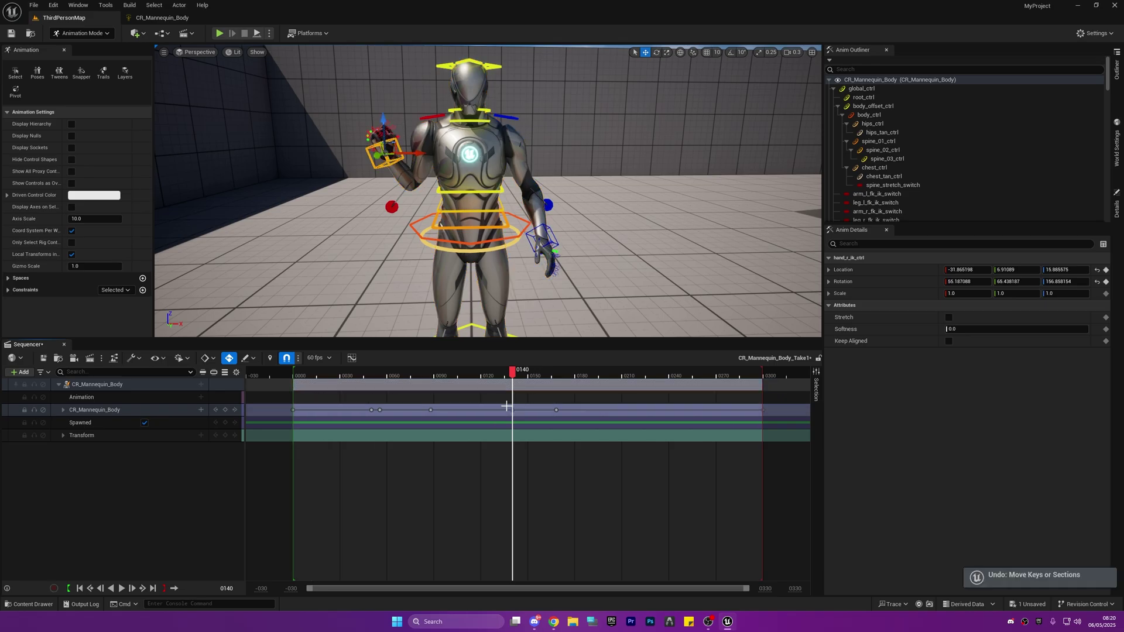
{"action": "left_click_drag", "start_coordinate": [512, 409], "coordinate": [491, 410]}
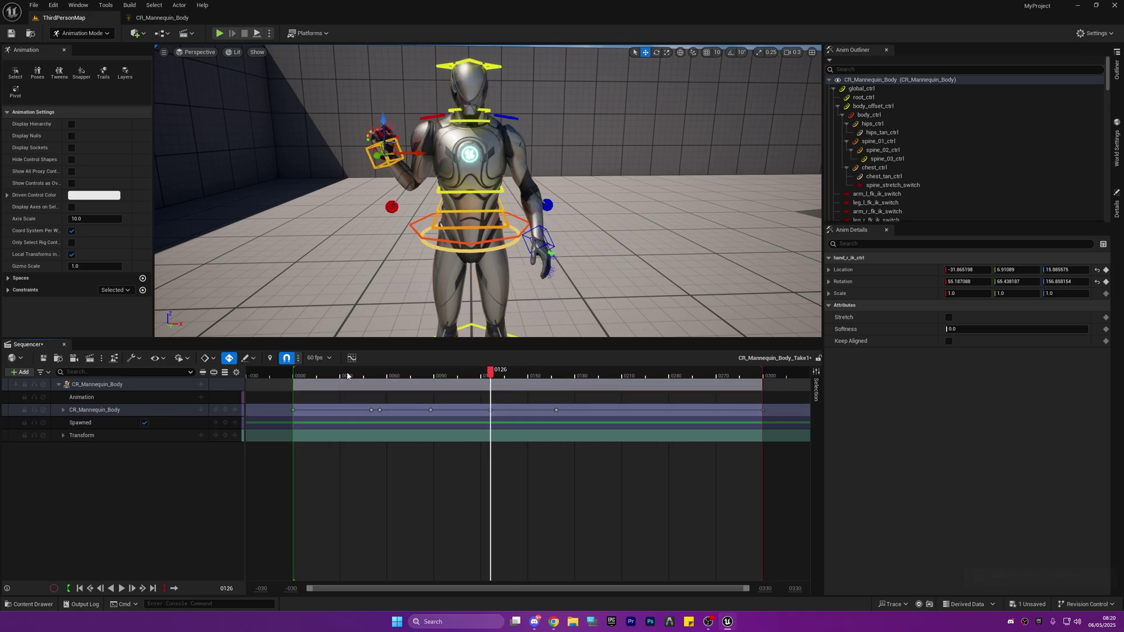
Play the retimed wave from frame 0 to check its slower pace, and save the sequence
{"action": "left_click_drag", "start_coordinate": [346, 376], "coordinate": [294, 377]}
{"action": "key", "text": "space"}
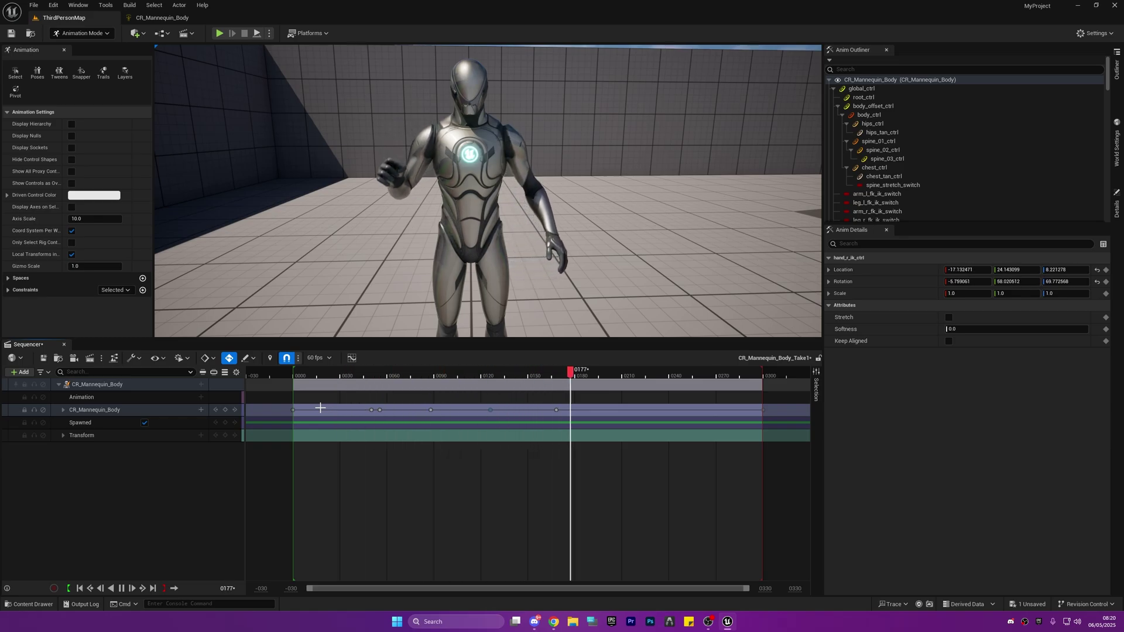
{"action": "key", "text": "space"}
{"action": "key", "text": "ctrl+s"}
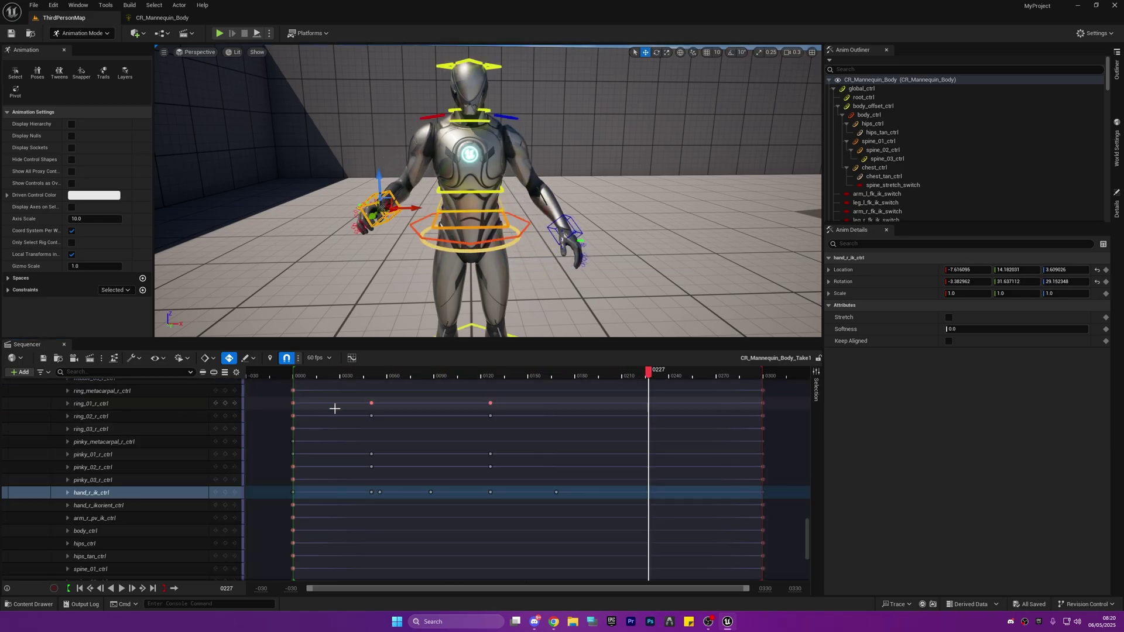
Collapse the rig's control tracks and replay the animation from frame 0 to review the wave
{"action": "left_click_drag", "start_coordinate": [807, 540], "coordinate": [796, 377]}
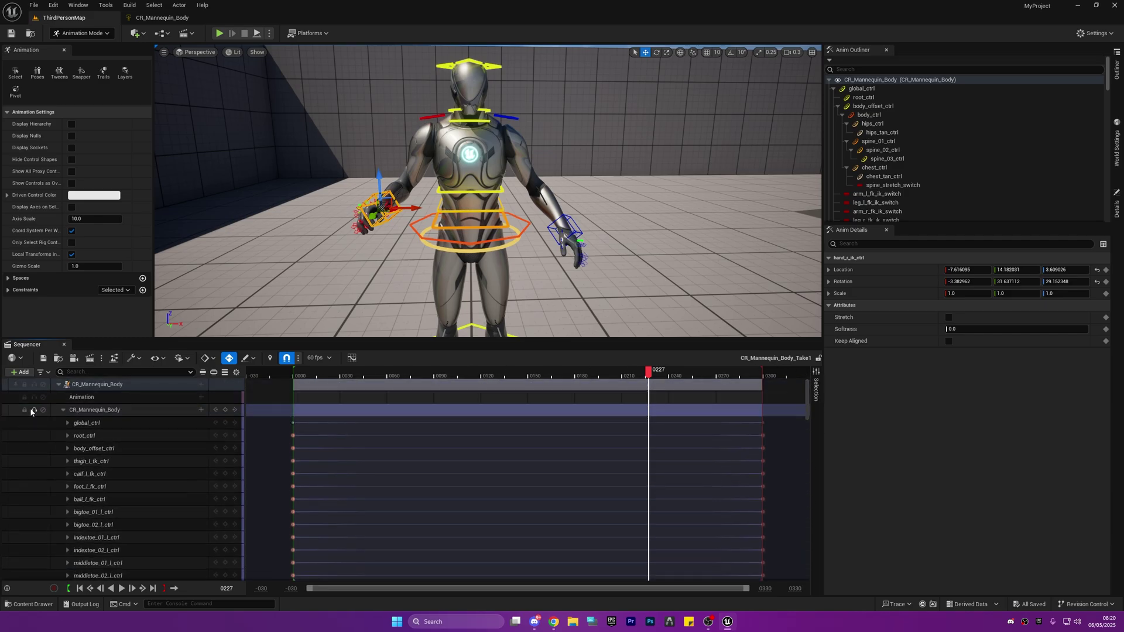
{"action": "left_click", "coordinate": [63, 410]}
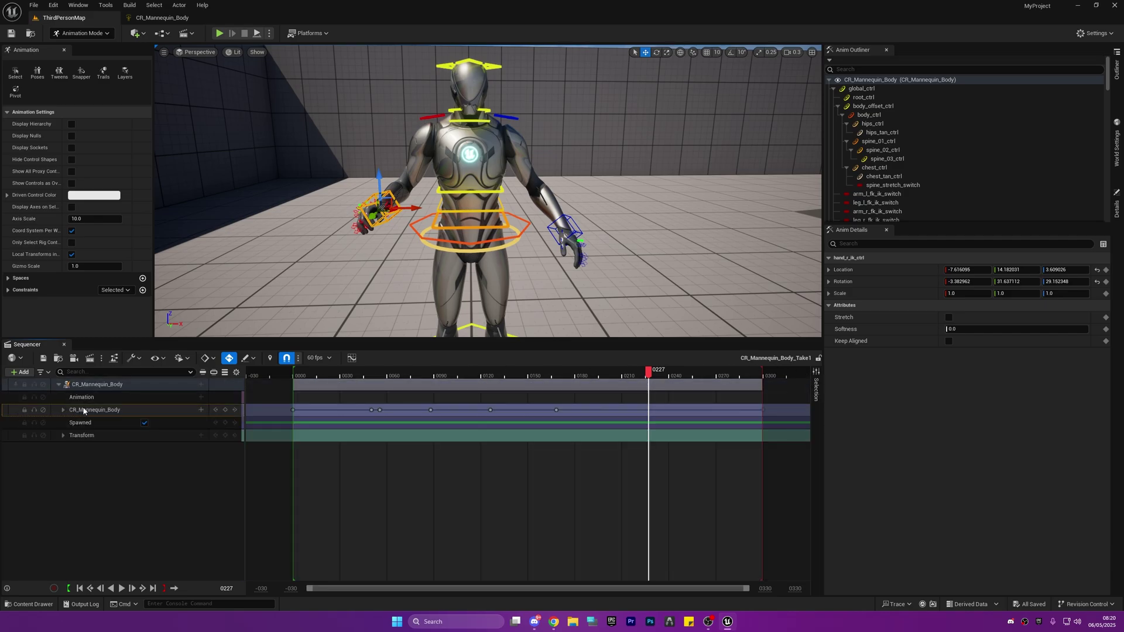
{"action": "left_click", "coordinate": [25, 412]}
{"action": "left_click", "coordinate": [24, 412]}
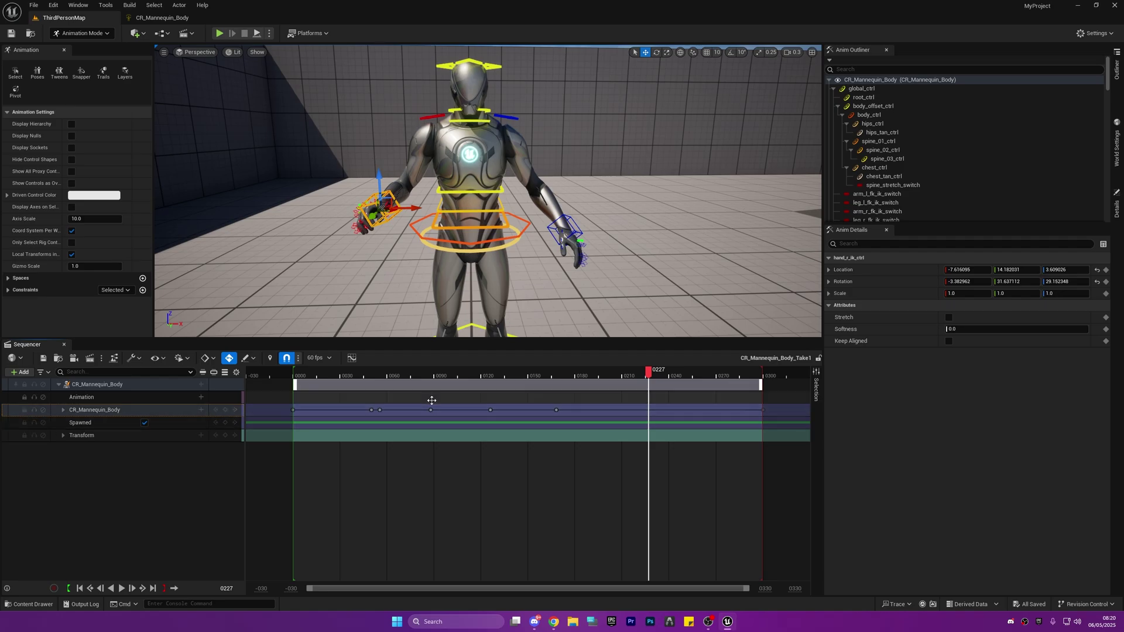
{"action": "left_click_drag", "start_coordinate": [397, 379], "coordinate": [294, 388]}
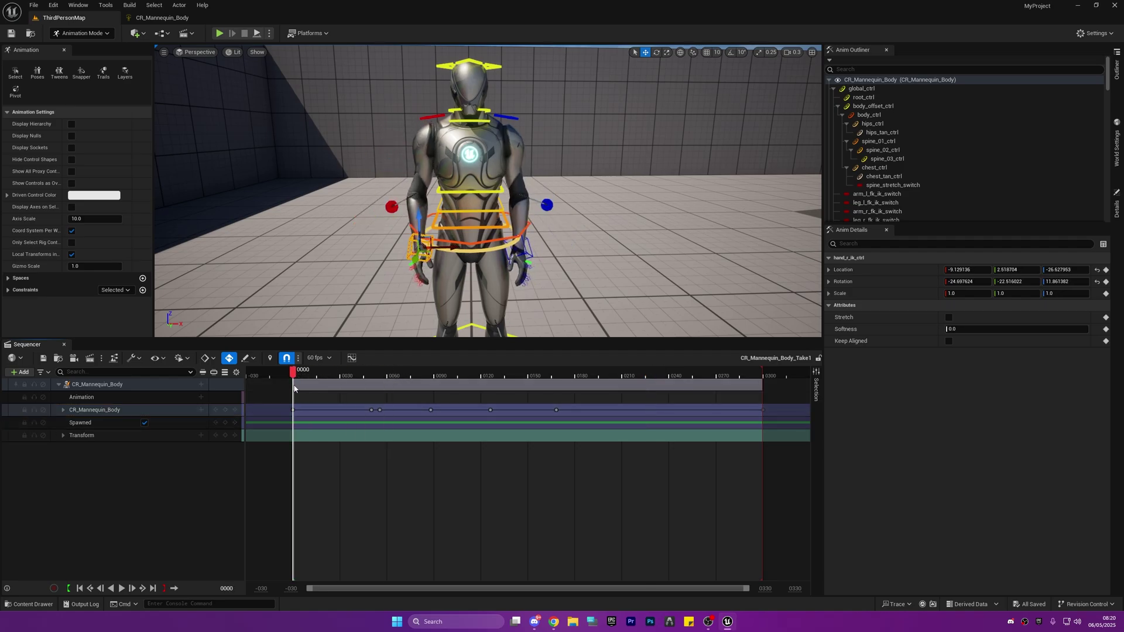
{"action": "key", "text": "space"}
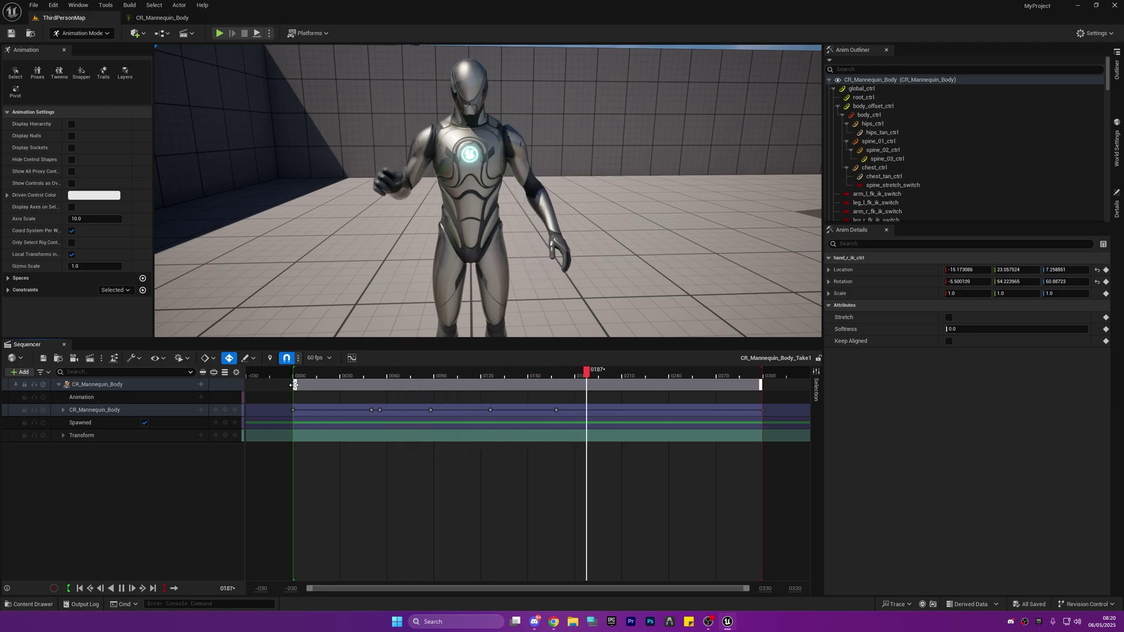
{"action": "key", "text": "space"}
Rotate hand_r_ik_ctrl at frame 168 to about 29.5, 33.8, 61.2 degrees to tip the right hand forward
{"action": "left_click_drag", "start_coordinate": [413, 381], "coordinate": [565, 368]}
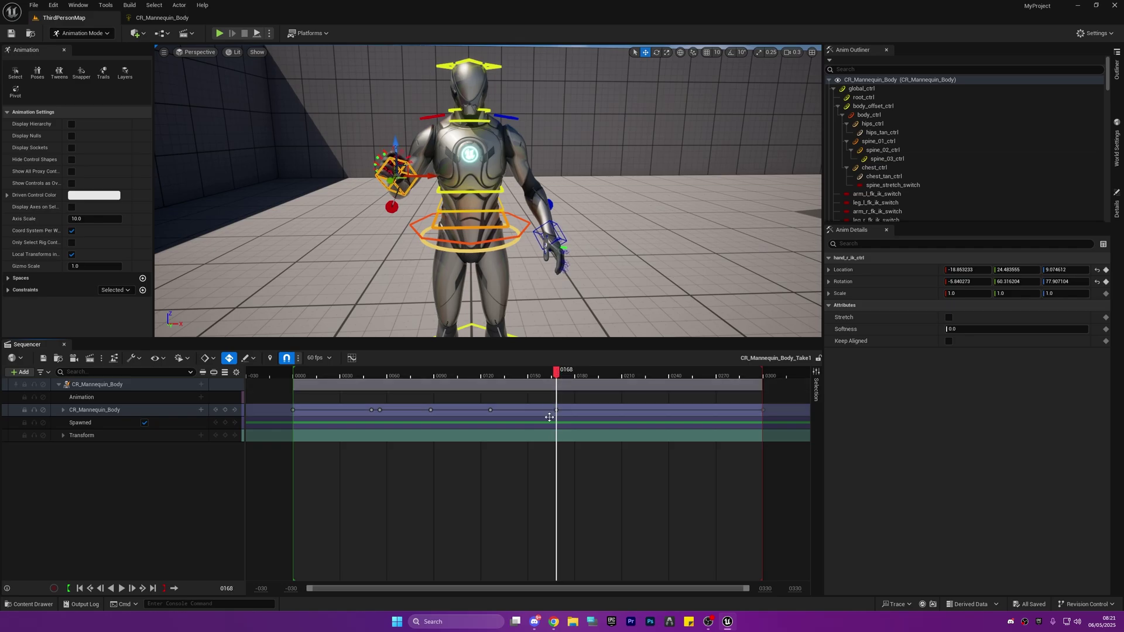
{"action": "right_click_drag", "start_coordinate": [585, 286], "coordinate": [805, 257]}
{"action": "key", "text": "w"}
{"action": "key", "text": "a"}
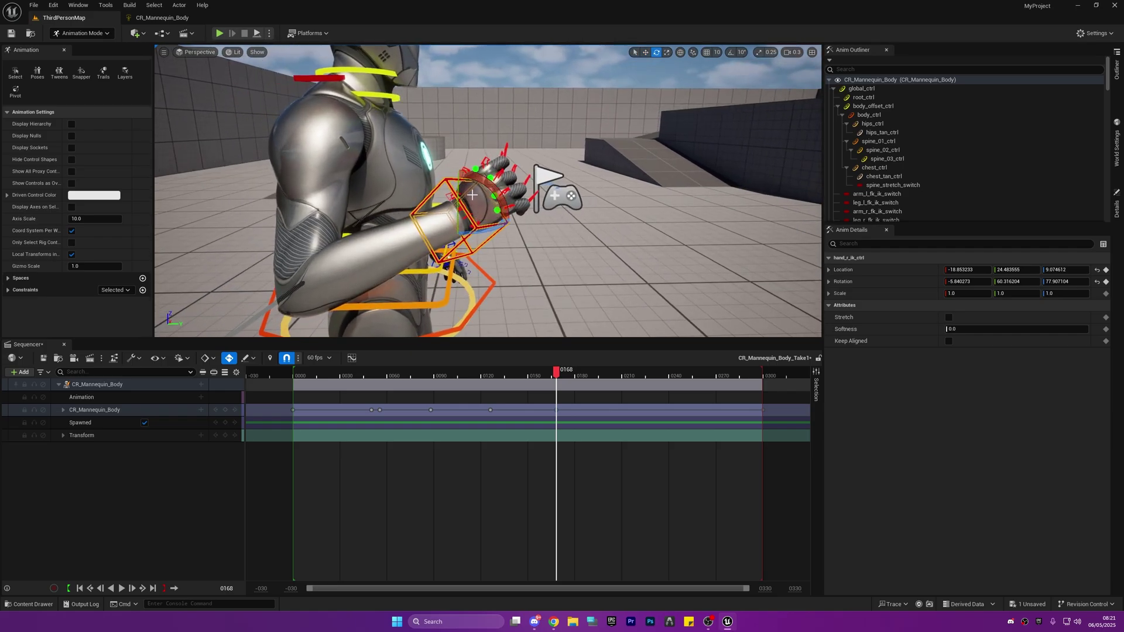
{"action": "left_click_drag", "start_coordinate": [472, 194], "coordinate": [467, 234]}
Move hand_r_ik_ctrl forward at frame 168 to about -9.9, 35.1, 12.8 to extend the right arm
{"action": "right_click_drag", "start_coordinate": [467, 235], "coordinate": [449, 233]}
{"action": "key", "text": "s"}
{"action": "key", "text": "w"}
{"action": "left_click_drag", "start_coordinate": [463, 211], "coordinate": [518, 206]}
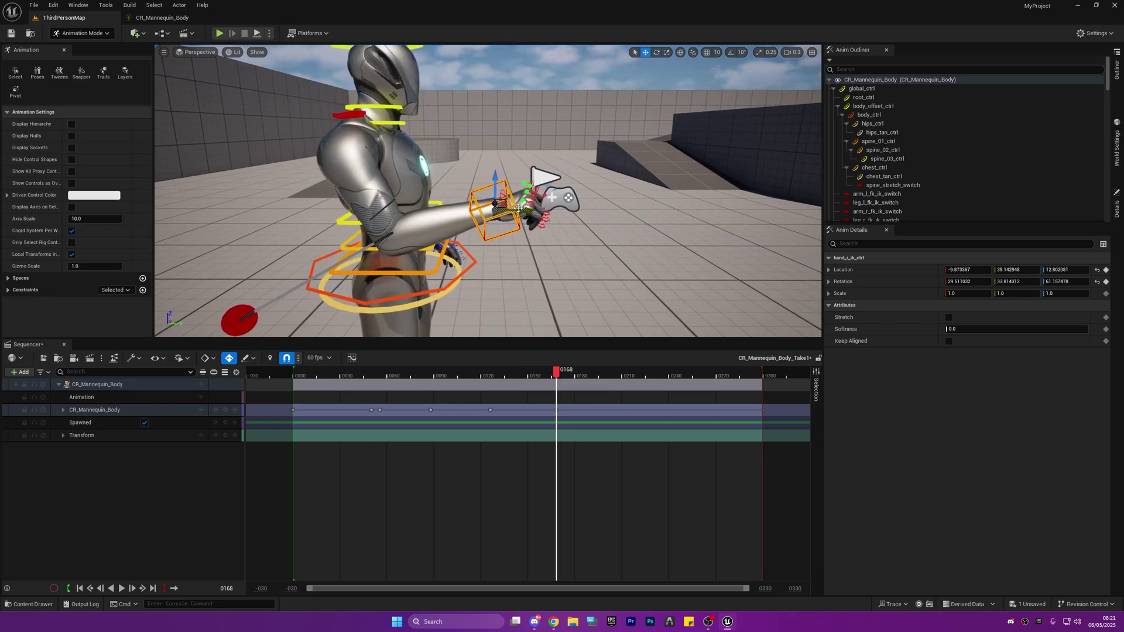
Copy the raised-hand keyframe from frame 126 to about frame 215, and scrub to frame 269 to check the motion
{"action": "key", "text": "d"}
{"action": "right_click_drag", "start_coordinate": [556, 221], "coordinate": [555, 229]}
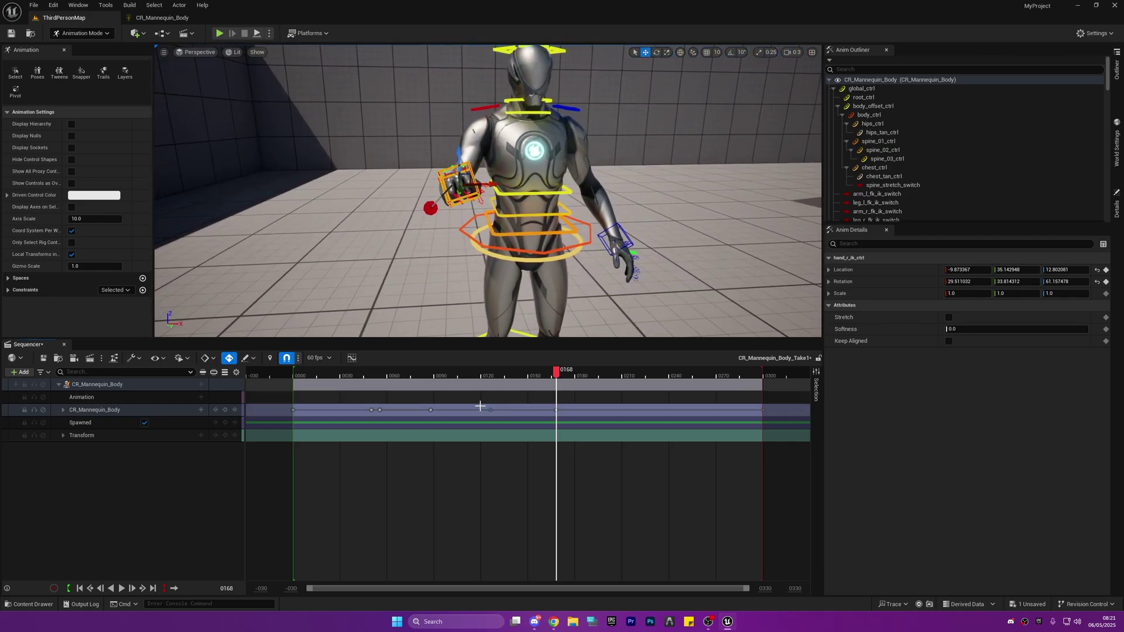
{"action": "left_click_drag", "start_coordinate": [622, 378], "coordinate": [715, 396]}
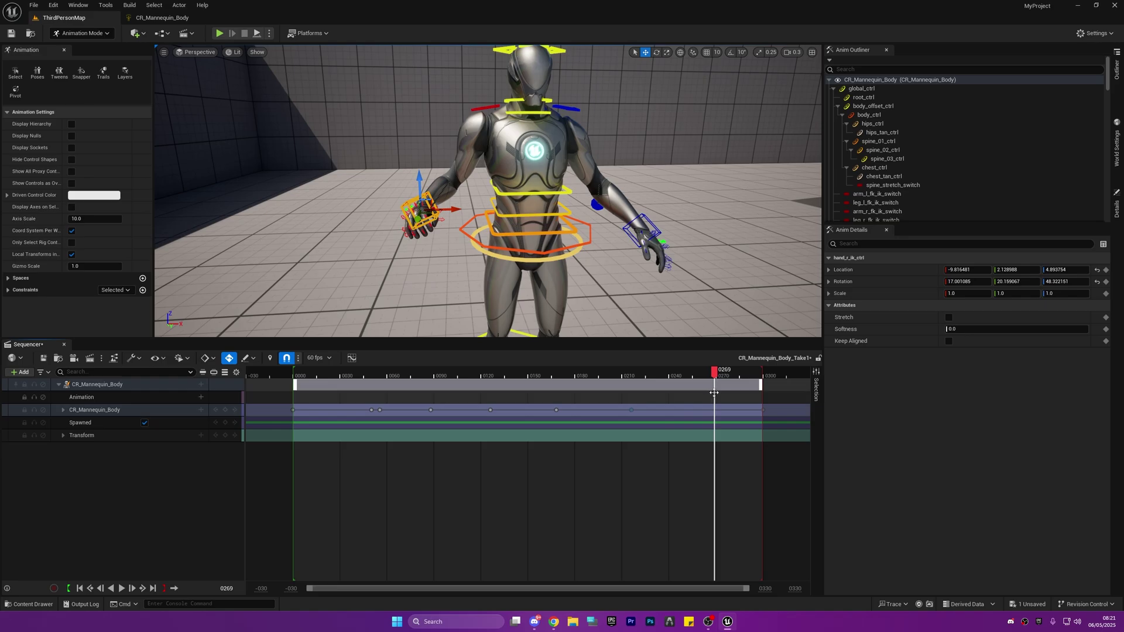
Copy the extended-arm keyframe from frame 168 to frame 269 and rotate hand_r_ik_ctrl there to about -60.8, 27.1, 30.9 degrees
{"action": "right_click_drag", "start_coordinate": [609, 234], "coordinate": [806, 254]}
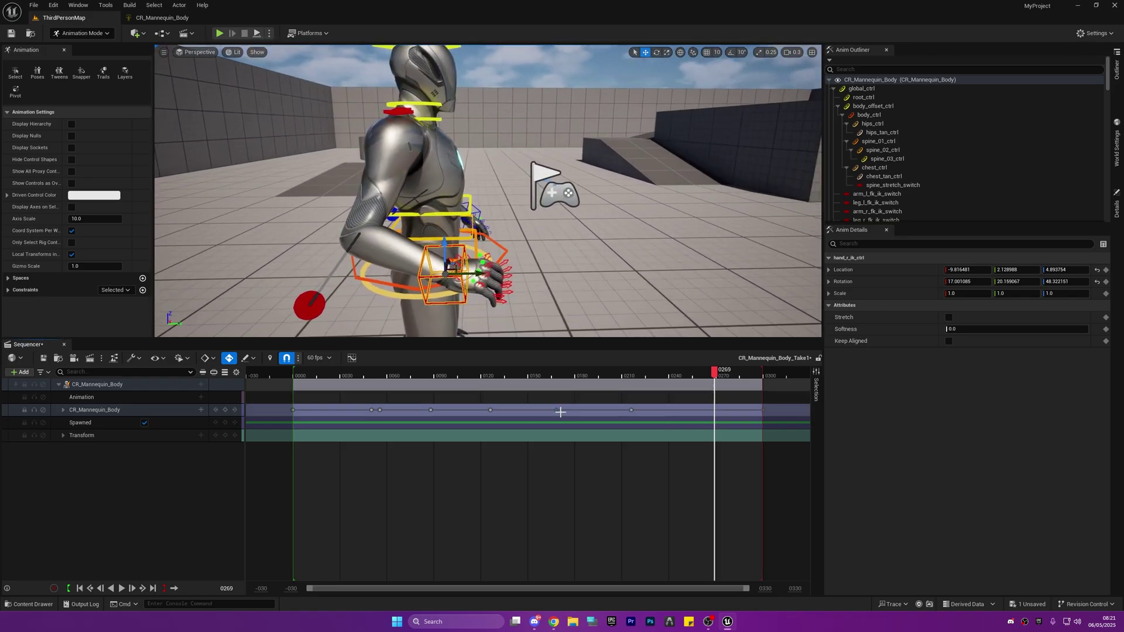
{"action": "left_click_drag", "start_coordinate": [560, 412], "coordinate": [690, 406], "text": "alt"}
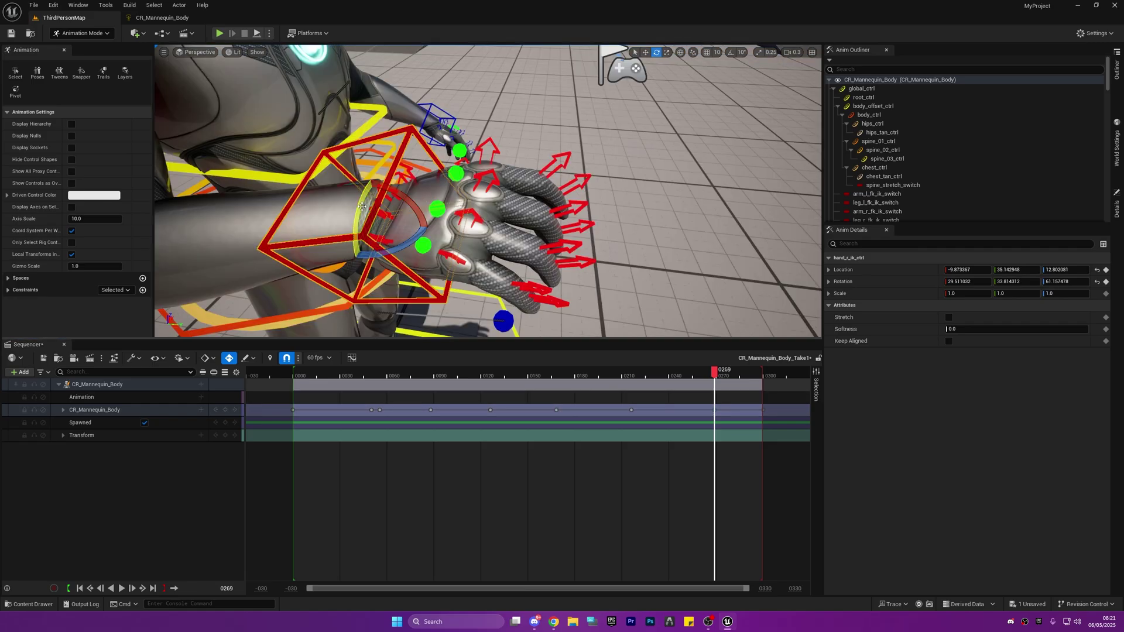
{"action": "left_click_drag", "start_coordinate": [379, 176], "coordinate": [359, 255]}
{"action": "left_click_drag", "start_coordinate": [401, 205], "coordinate": [360, 209]}
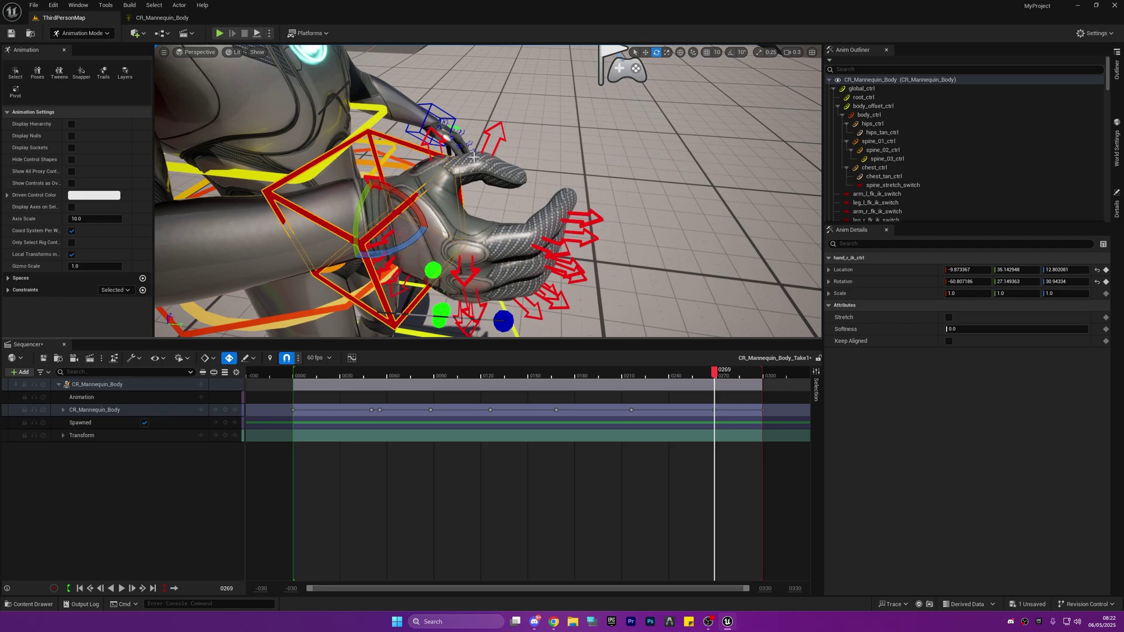
Rotate ring_01_r_ctrl and pinky_02_r_ctrl at frame 269 to start curling the right hand's ring and pinky fingers inward
{"action": "right_click_drag", "start_coordinate": [474, 157], "coordinate": [363, 155]}
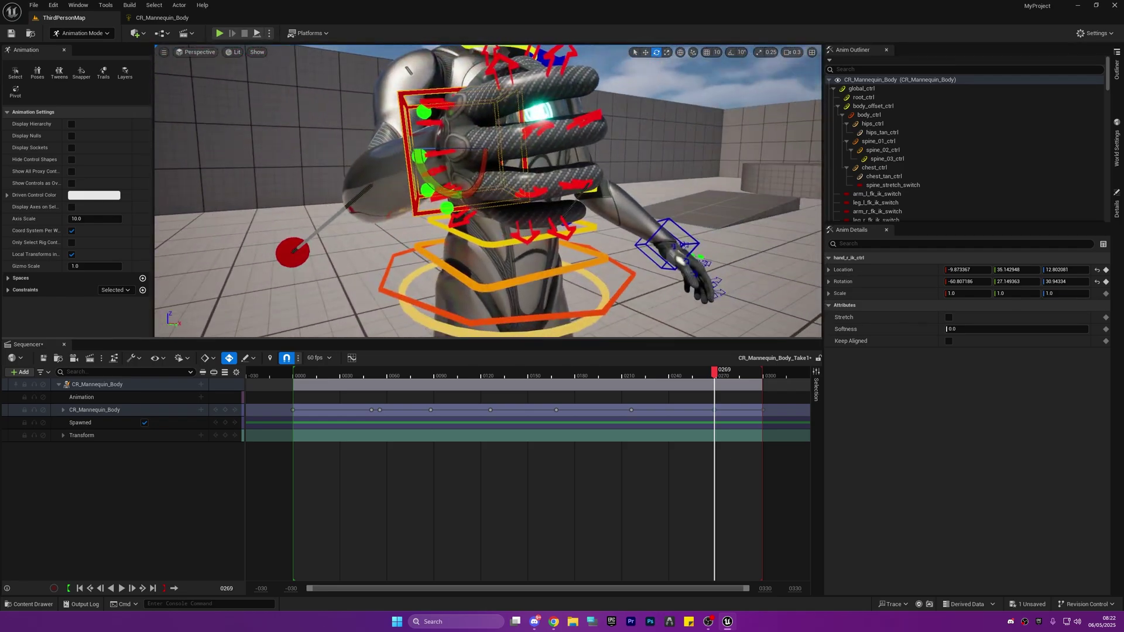
{"action": "right_click_drag", "start_coordinate": [592, 164], "coordinate": [383, 198]}
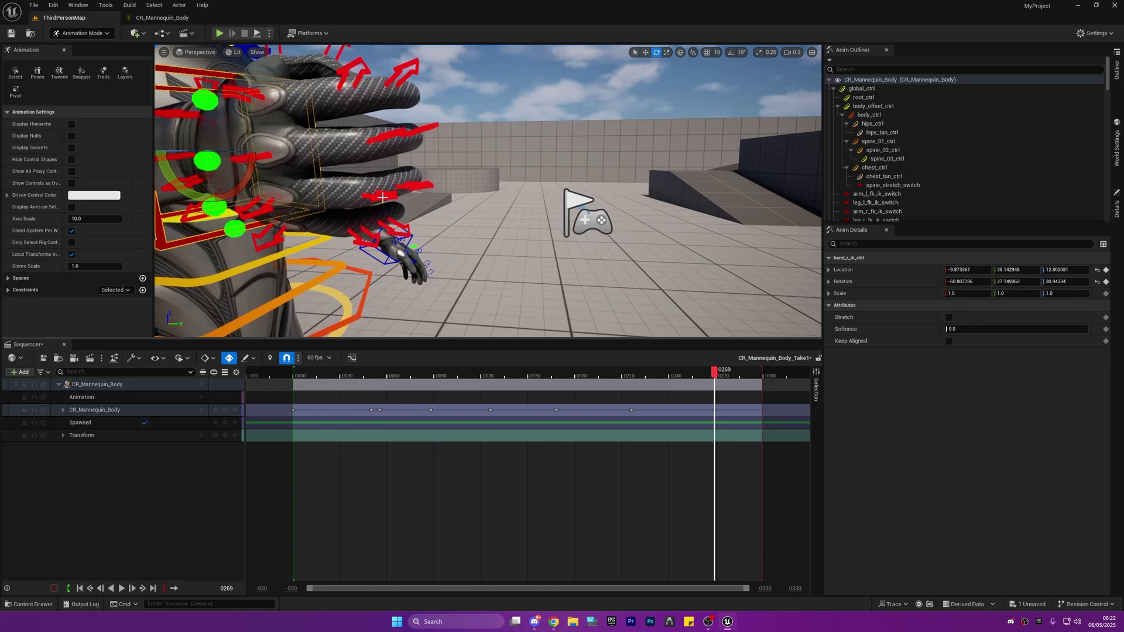
{"action": "left_click", "coordinate": [378, 198]}
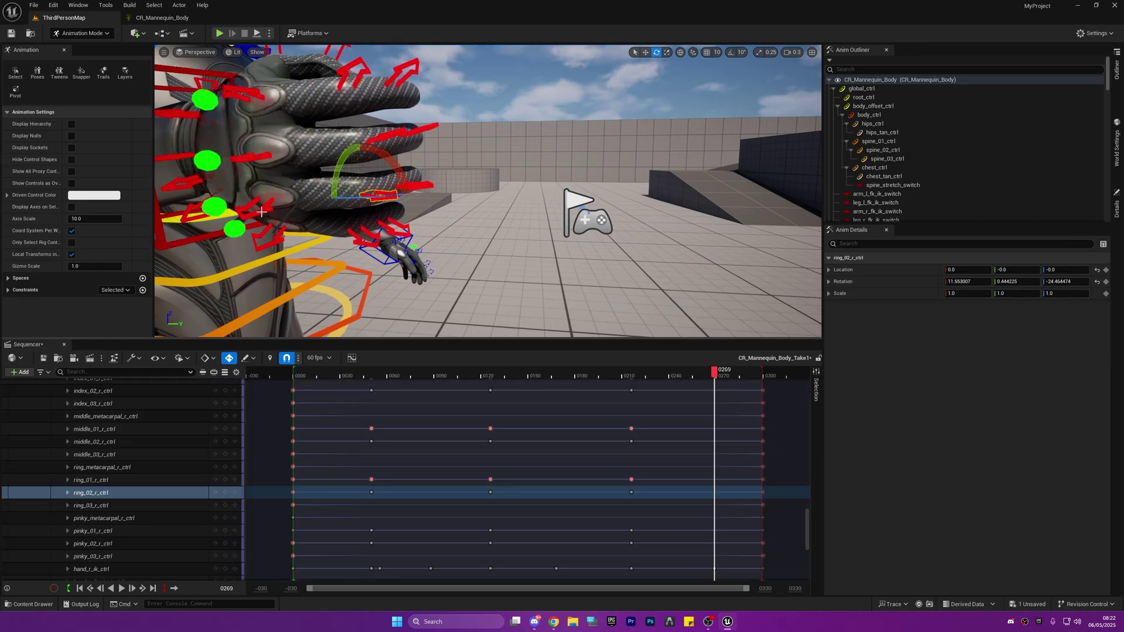
{"action": "left_click", "coordinate": [262, 212]}
{"action": "left_click_drag", "start_coordinate": [278, 197], "coordinate": [328, 211]}
{"action": "left_click", "coordinate": [269, 238]}
{"action": "left_click", "coordinate": [364, 238]}
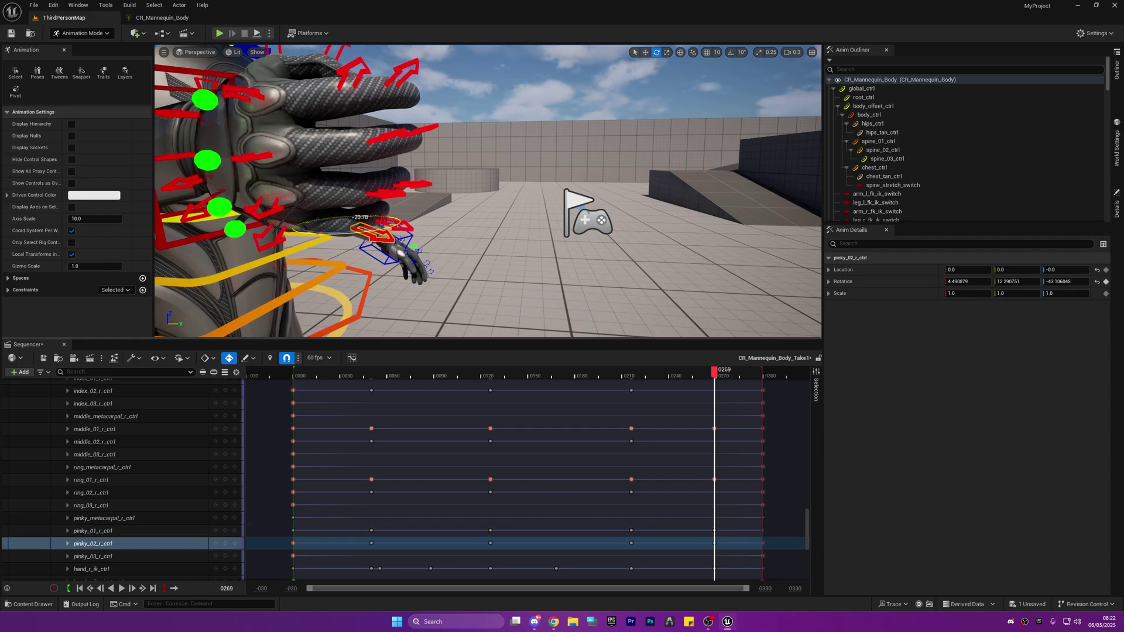
Curl the ring and pinky fingers further at frame 269, rotating ring_02_r_ctrl and pinky_02_r_ctrl towards the palm
{"action": "left_click", "coordinate": [396, 194]}
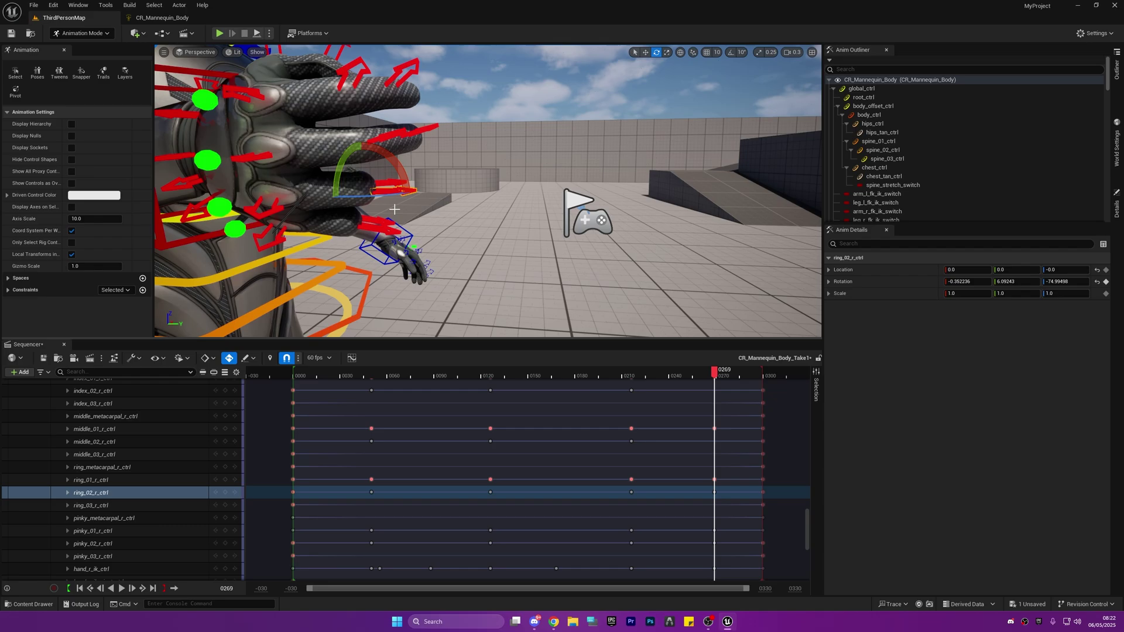
{"action": "right_click_drag", "start_coordinate": [395, 209], "coordinate": [292, 216]}
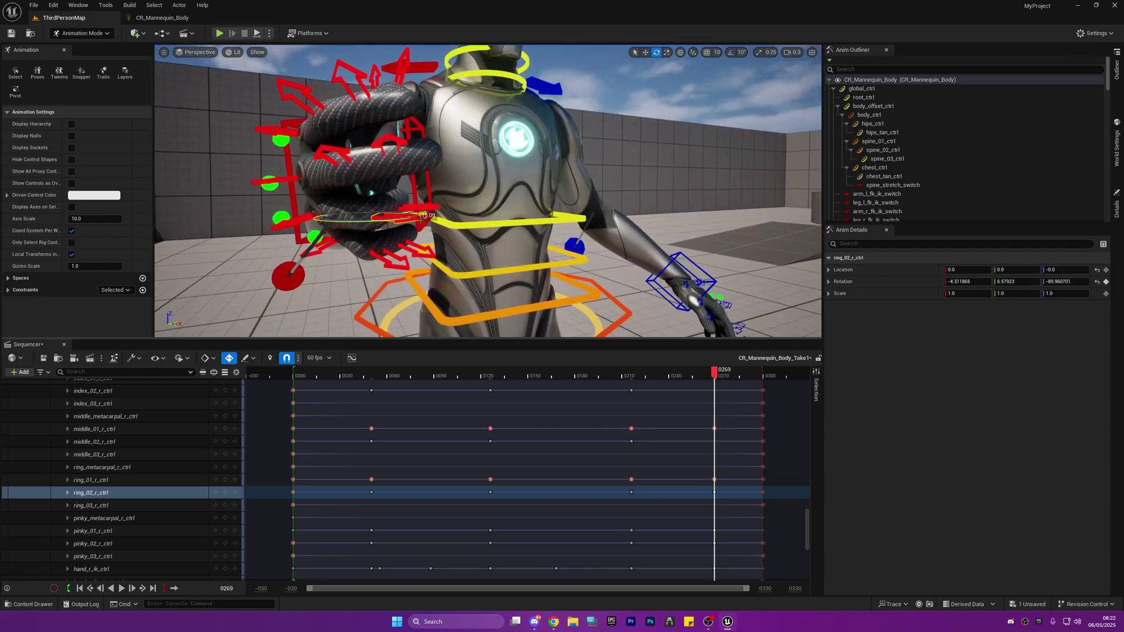
{"action": "left_click_drag", "start_coordinate": [418, 216], "coordinate": [347, 258]}
{"action": "left_click", "coordinate": [381, 257]}
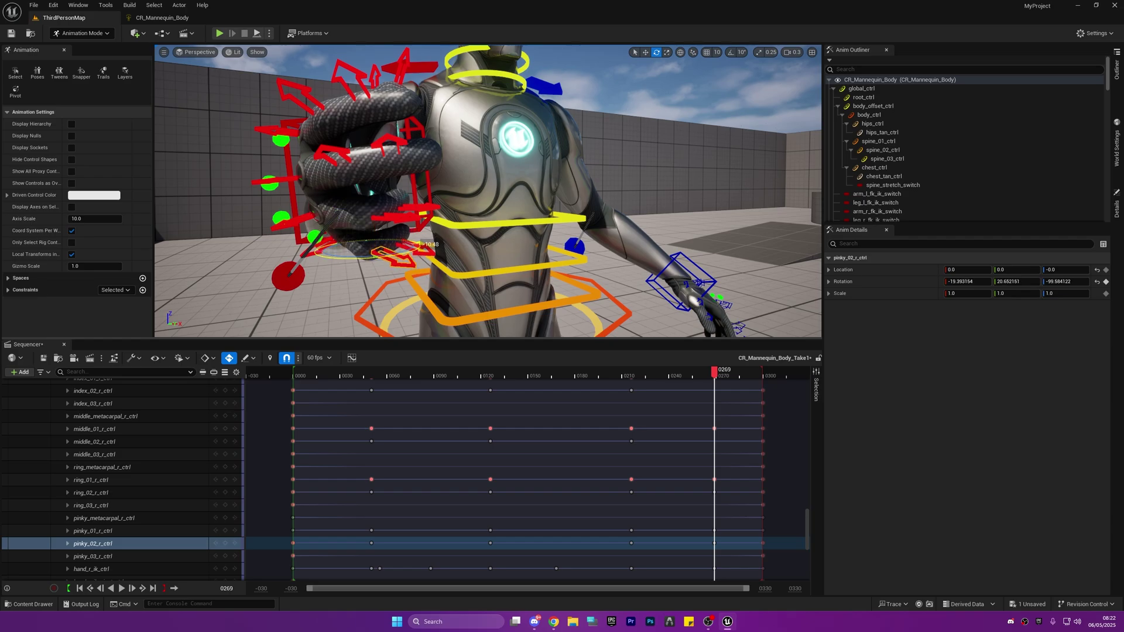
{"action": "left_click", "coordinate": [416, 252]}
{"action": "left_click_drag", "start_coordinate": [364, 250], "coordinate": [412, 232]}
Bend the ring fingertip at frame 269 by rotating ring_03_r_ctrl to about -1.7, -0.4, -10.5 degrees
{"action": "right_click_drag", "start_coordinate": [414, 232], "coordinate": [283, 250]}
{"action": "left_click", "coordinate": [412, 203]}
{"action": "left_click_drag", "start_coordinate": [410, 207], "coordinate": [465, 206]}
{"action": "right_click_drag", "start_coordinate": [460, 206], "coordinate": [644, 199]}
{"action": "right_click_drag", "start_coordinate": [494, 199], "coordinate": [512, 201]}
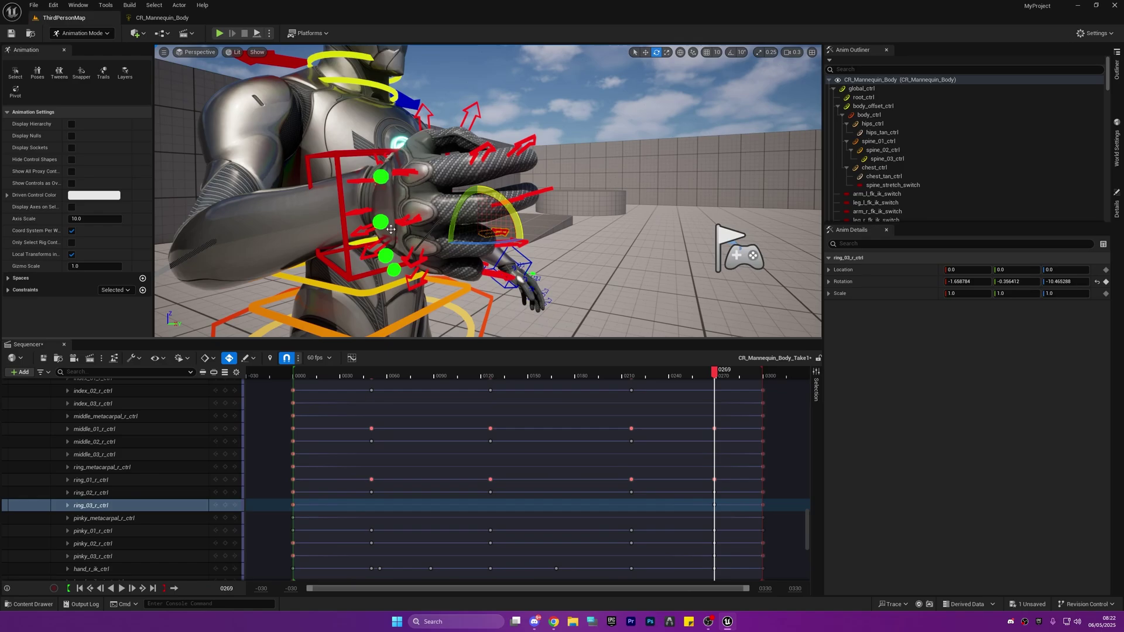
Straighten the right middle finger with middle_02_r_ctrl at about 19.3, -5.2, 21.6 degrees and adjust index_02_r_ctrl slightly
{"action": "left_click", "coordinate": [512, 200]}
{"action": "left_click_drag", "start_coordinate": [513, 202], "coordinate": [547, 202]}
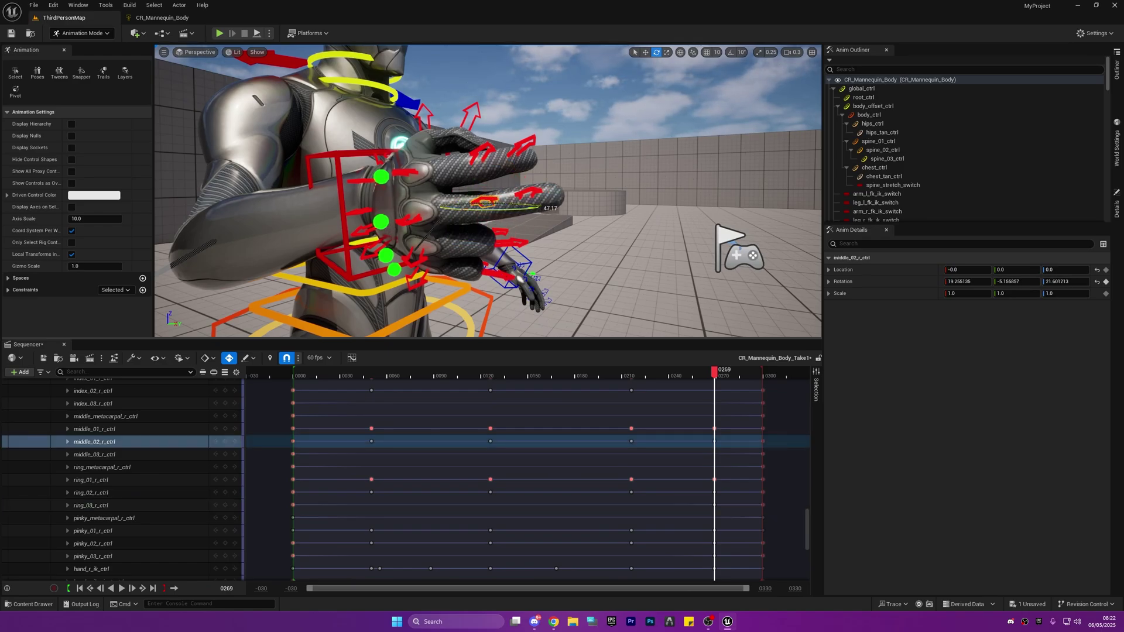
{"action": "left_click", "coordinate": [490, 151]}
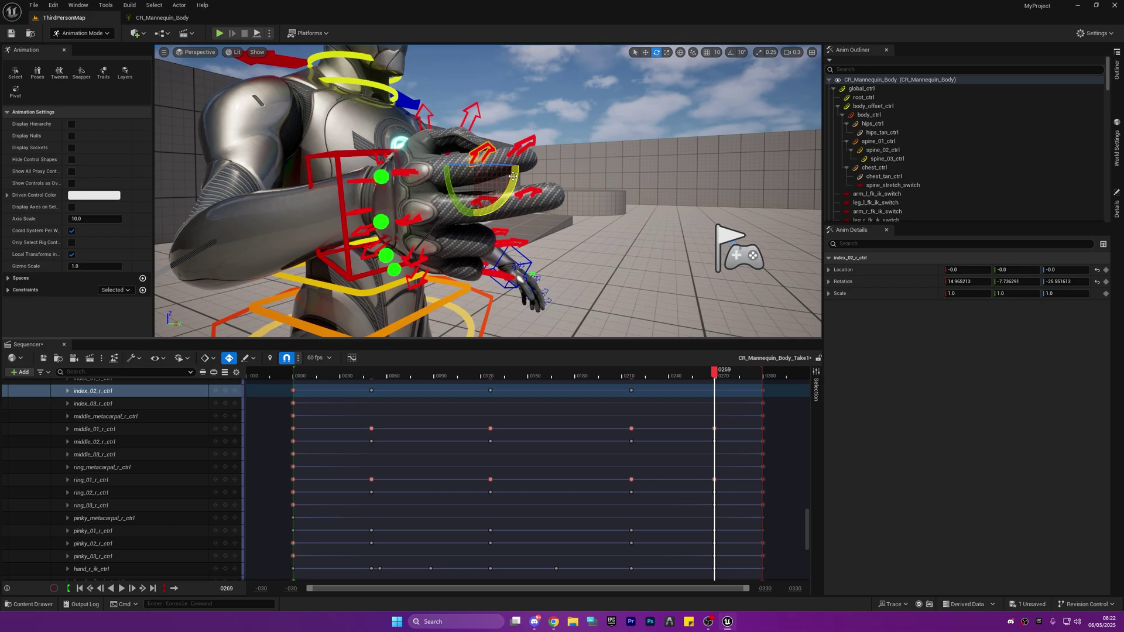
{"action": "left_click_drag", "start_coordinate": [474, 115], "coordinate": [479, 115]}
Rotate index_01_r_ctrl to about 0.6, -1.3, -9.7 degrees and index_02_r_ctrl to about 18.6, -9.3, -26.1 degrees at frame 269
{"action": "left_click", "coordinate": [404, 172]}
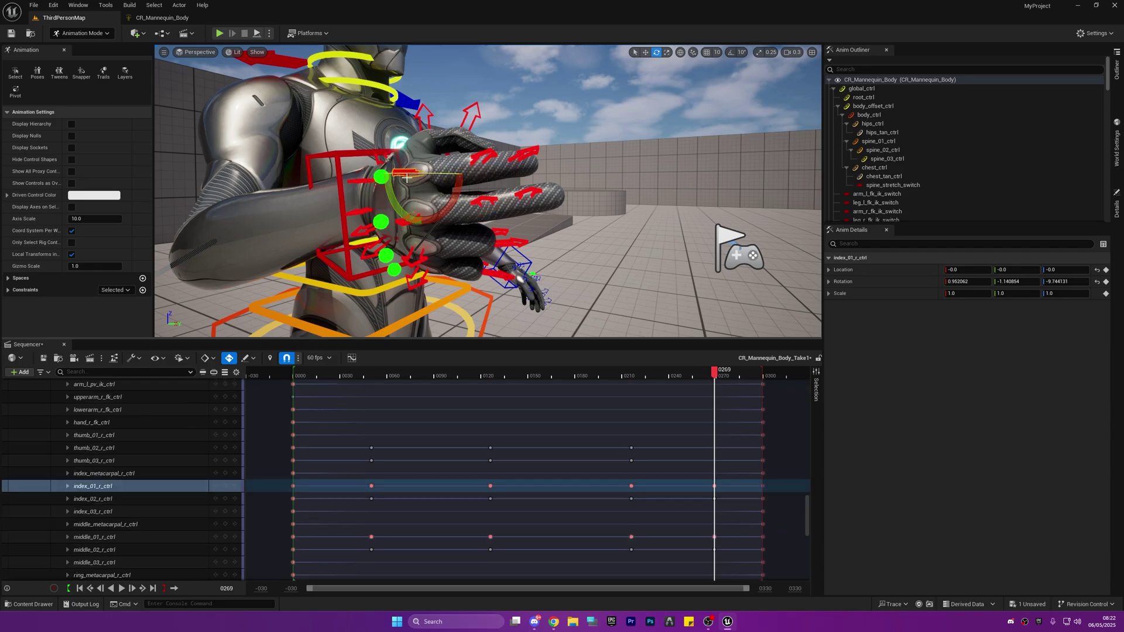
{"action": "left_click_drag", "start_coordinate": [395, 206], "coordinate": [395, 206]}
{"action": "left_click_drag", "start_coordinate": [450, 175], "coordinate": [417, 124]}
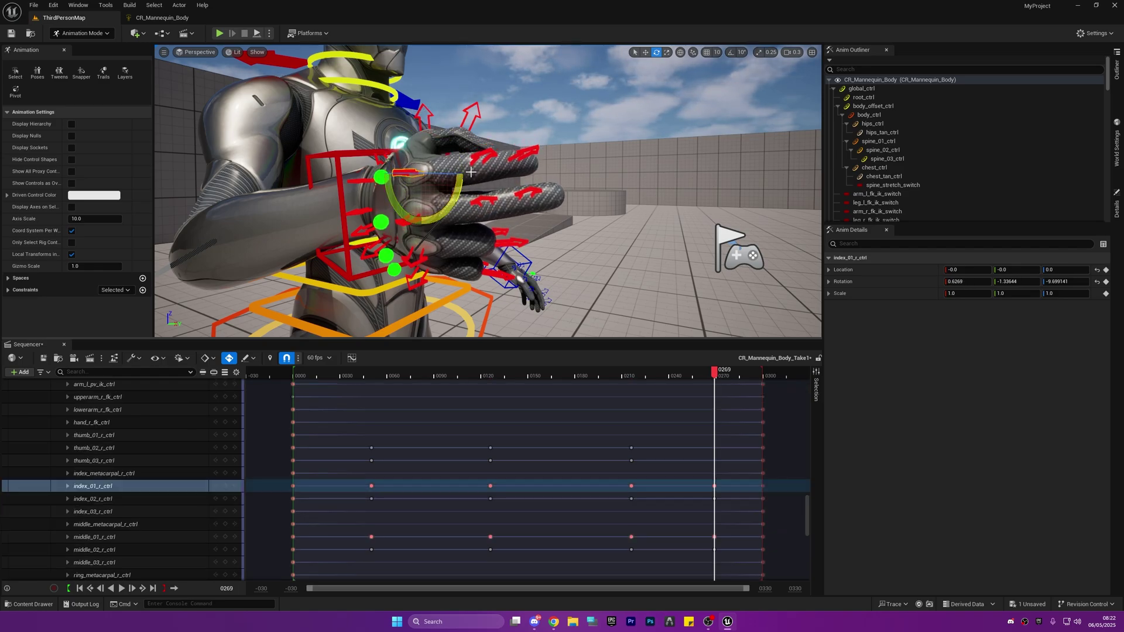
{"action": "left_click", "coordinate": [483, 158]}
{"action": "left_click_drag", "start_coordinate": [451, 192], "coordinate": [506, 198]}
{"action": "left_click_drag", "start_coordinate": [465, 113], "coordinate": [510, 192]}
{"action": "right_click_drag", "start_coordinate": [530, 229], "coordinate": [603, 234]}
{"action": "right_click_drag", "start_coordinate": [511, 193], "coordinate": [511, 193]}
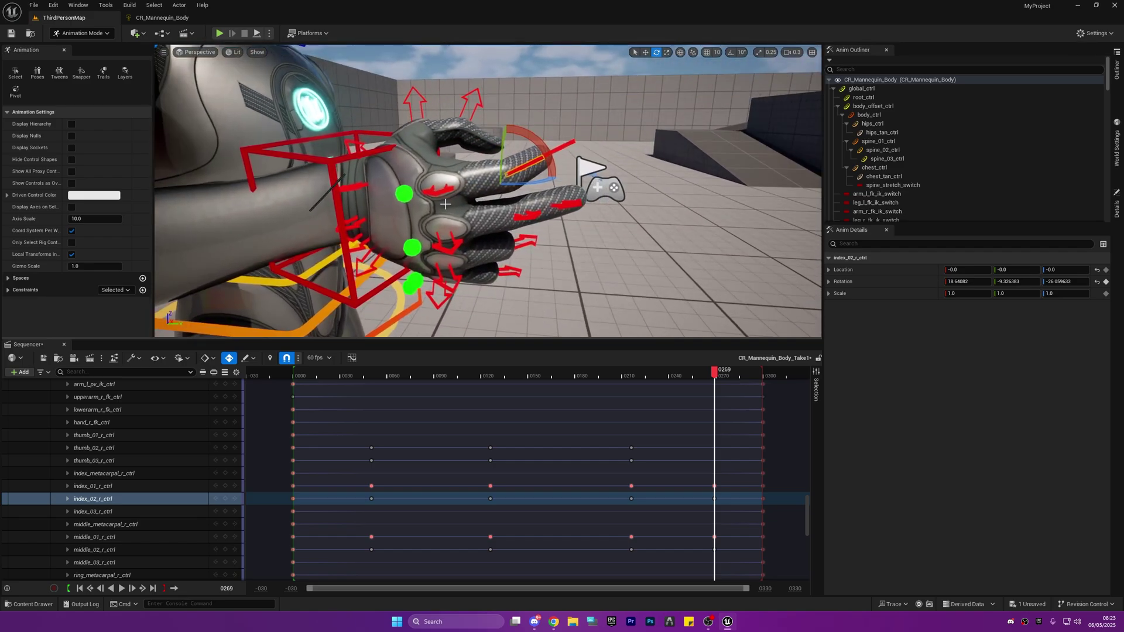
In local space, rotate index_01_r_ctrl to about 0.7, -16.7, -9.9 degrees and middle_01_r_ctrl to about 0.8, 2.0, -16.7 degrees to spread the fingers
{"action": "left_click", "coordinate": [430, 193]}
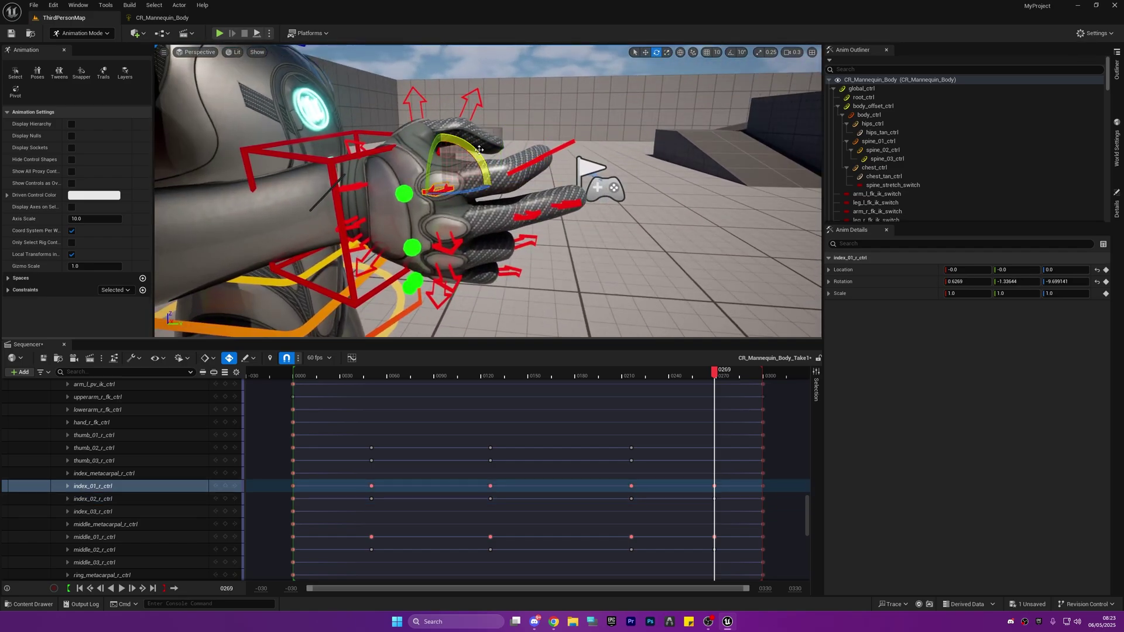
{"action": "left_click", "coordinate": [681, 54]}
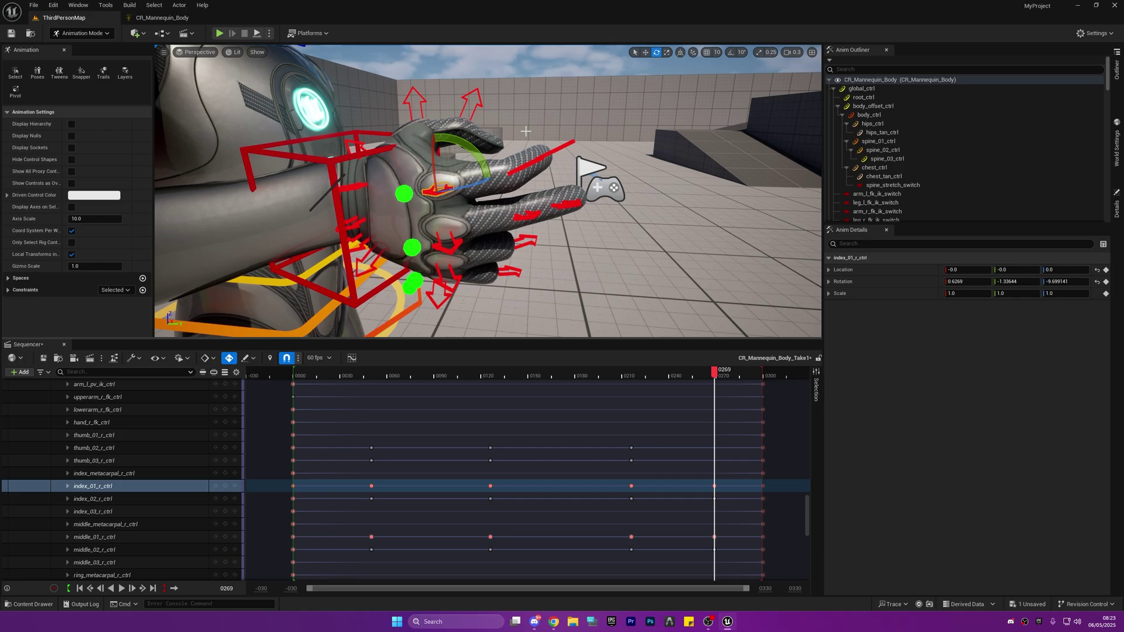
{"action": "left_click_drag", "start_coordinate": [469, 147], "coordinate": [439, 136]}
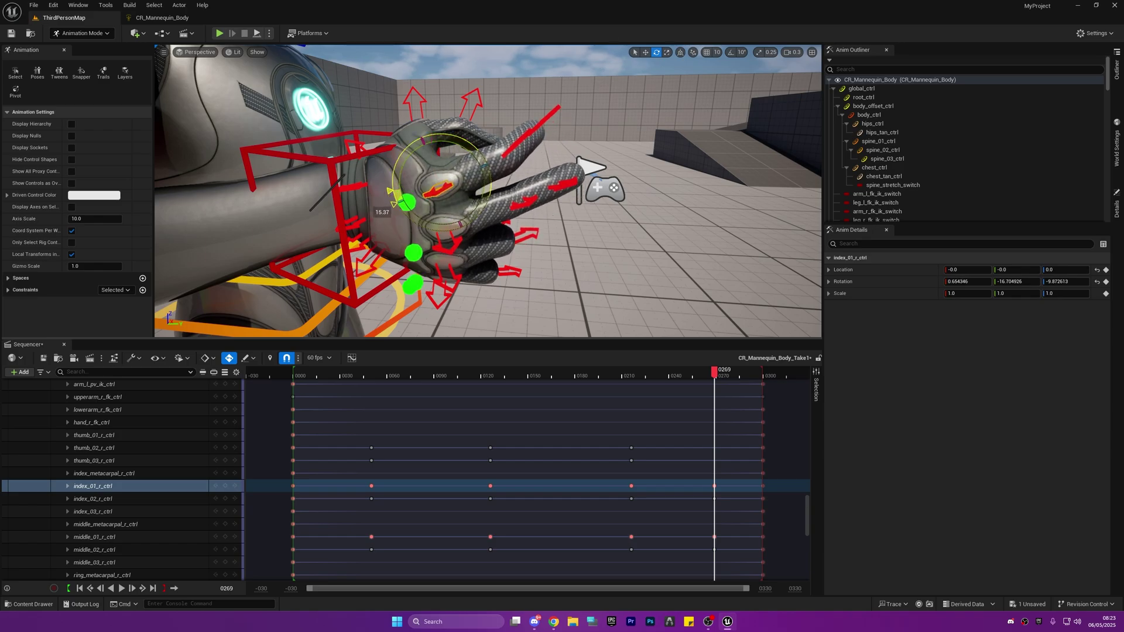
{"action": "left_click", "coordinate": [453, 240]}
{"action": "mouse_move", "coordinate": [395, 227]}
{"action": "left_mouse_down"}
{"action": "mouse_move", "coordinate": [397, 212]}
{"action": "mouse_move", "coordinate": [390, 242]}
{"action": "left_mouse_up"}
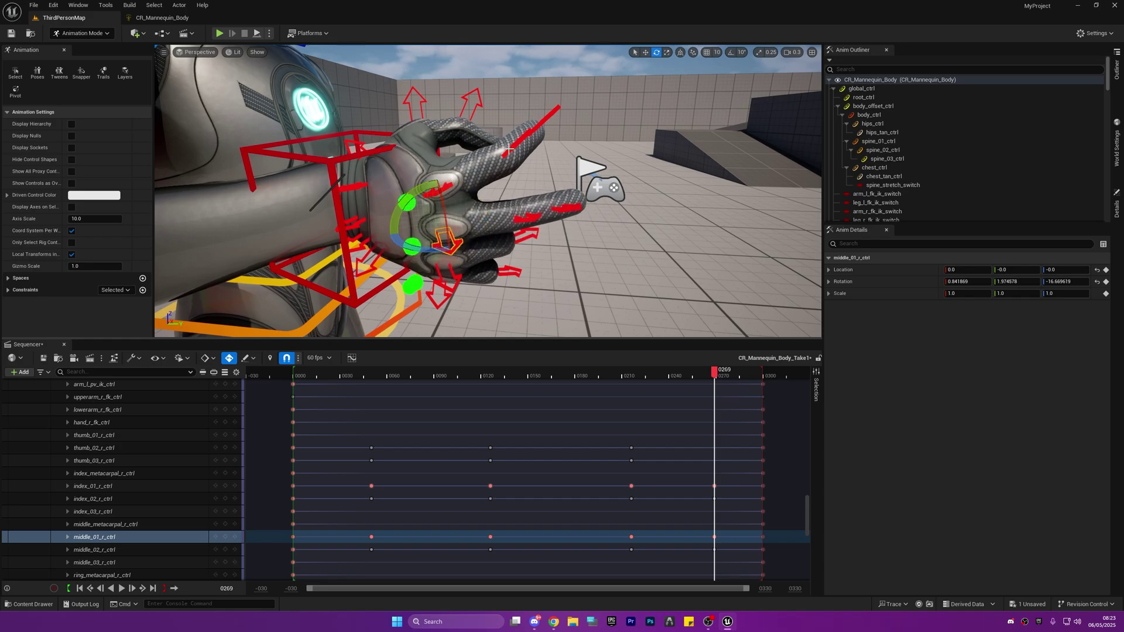
Straighten index_02_r_ctrl to about -1.8, -11.2, 17.9 degrees and middle_02_r_ctrl to about 18.6, -7.1, 27.4 degrees at frame 269
{"action": "left_click", "coordinate": [512, 153]}
{"action": "left_click_drag", "start_coordinate": [536, 158], "coordinate": [472, 187]}
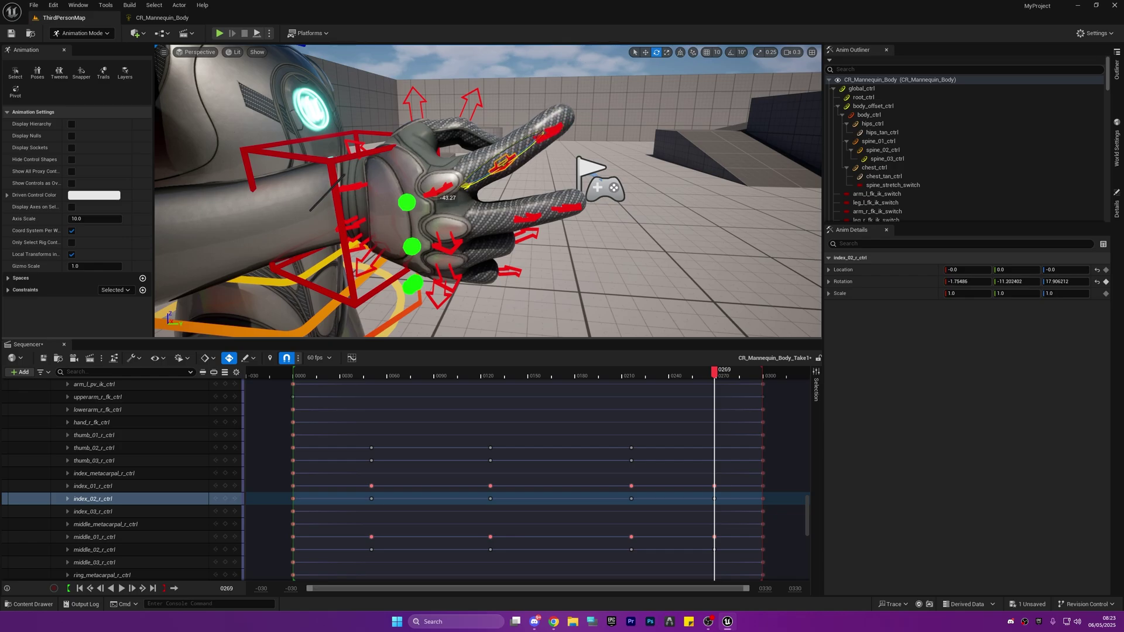
{"action": "left_click_drag", "start_coordinate": [516, 113], "coordinate": [528, 119]}
{"action": "left_click_drag", "start_coordinate": [528, 120], "coordinate": [316, 132], "text": "alt"}
{"action": "left_click_drag", "start_coordinate": [386, 193], "coordinate": [474, 196], "text": "alt"}
{"action": "left_click", "coordinate": [441, 199]}
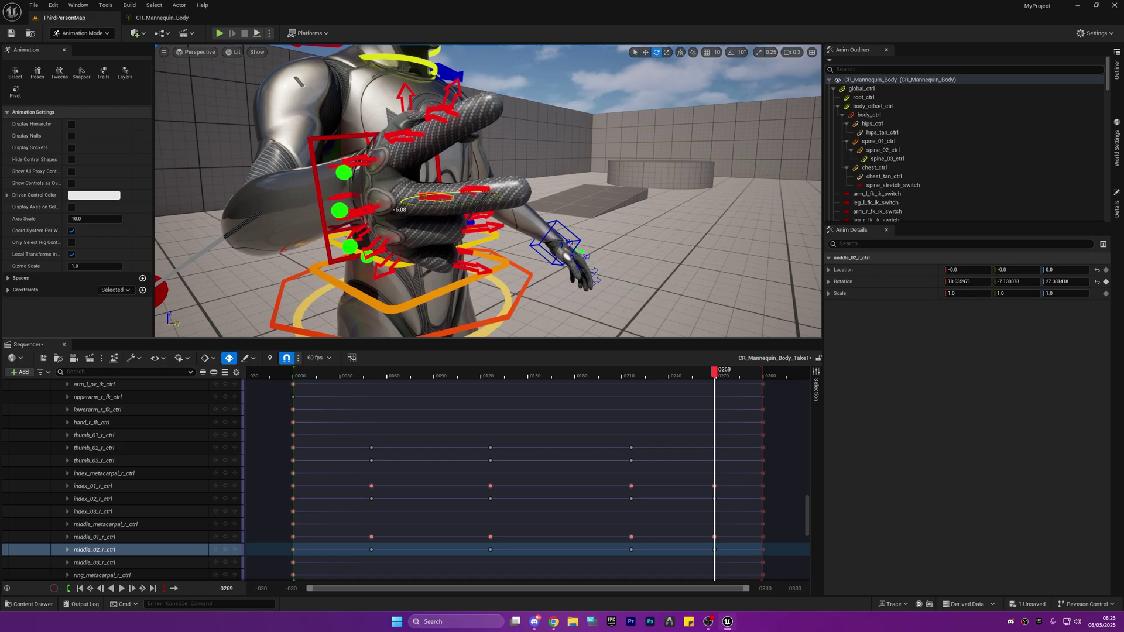
Fold the right thumb inward at frame 269 by rotating thumb_02_r_ctrl to about 19.5, 8.2, -76.4 degrees
{"action": "right_click_drag", "start_coordinate": [540, 168], "coordinate": [415, 172]}
{"action": "left_click", "coordinate": [470, 161]}
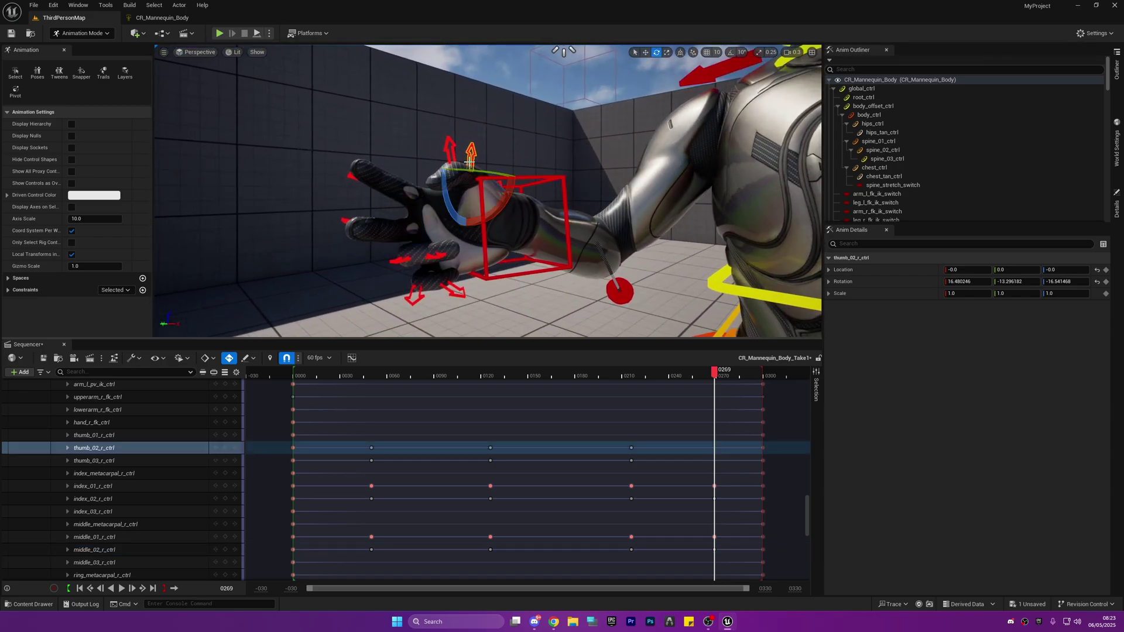
{"action": "left_click_drag", "start_coordinate": [448, 183], "coordinate": [490, 171]}
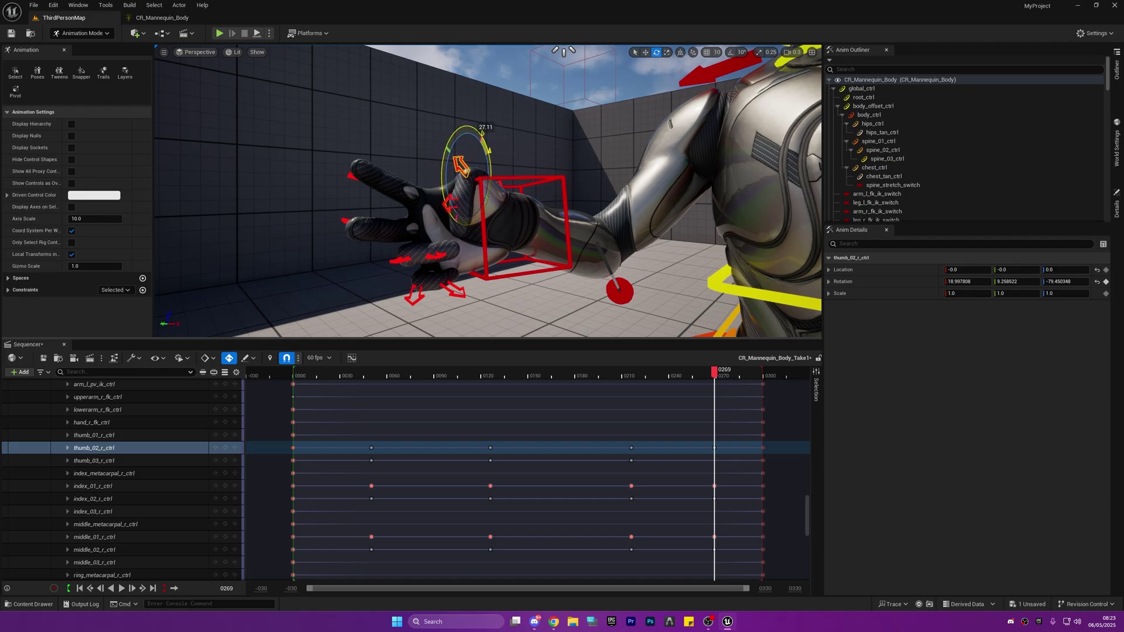
{"action": "left_click_drag", "start_coordinate": [489, 151], "coordinate": [491, 157]}
{"action": "mouse_move", "coordinate": [475, 231]}
{"action": "right_mouse_down"}
{"action": "mouse_move", "coordinate": [562, 264]}
{"action": "mouse_move", "coordinate": [609, 246]}
{"action": "mouse_move", "coordinate": [702, 255]}
{"action": "mouse_move", "coordinate": [474, 228]}
{"action": "right_mouse_up"}
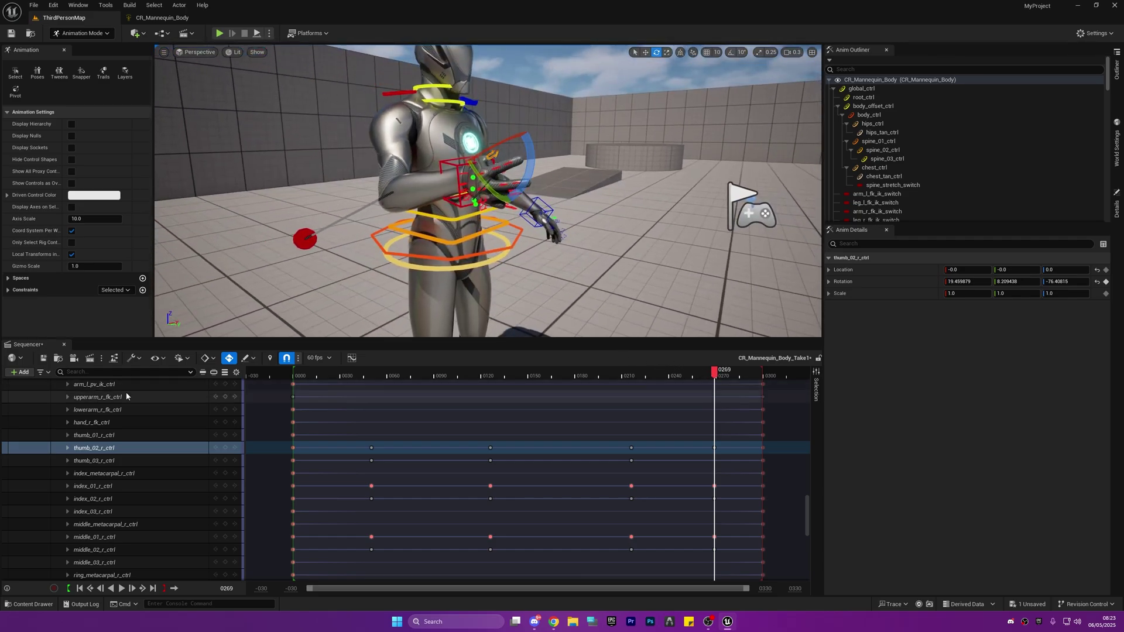
Collapse the CR_Mannequin_Body control tracks in Sequencer
{"action": "scroll", "coordinate": [118, 388], "scroll_direction": "up", "scroll_amount": 10}
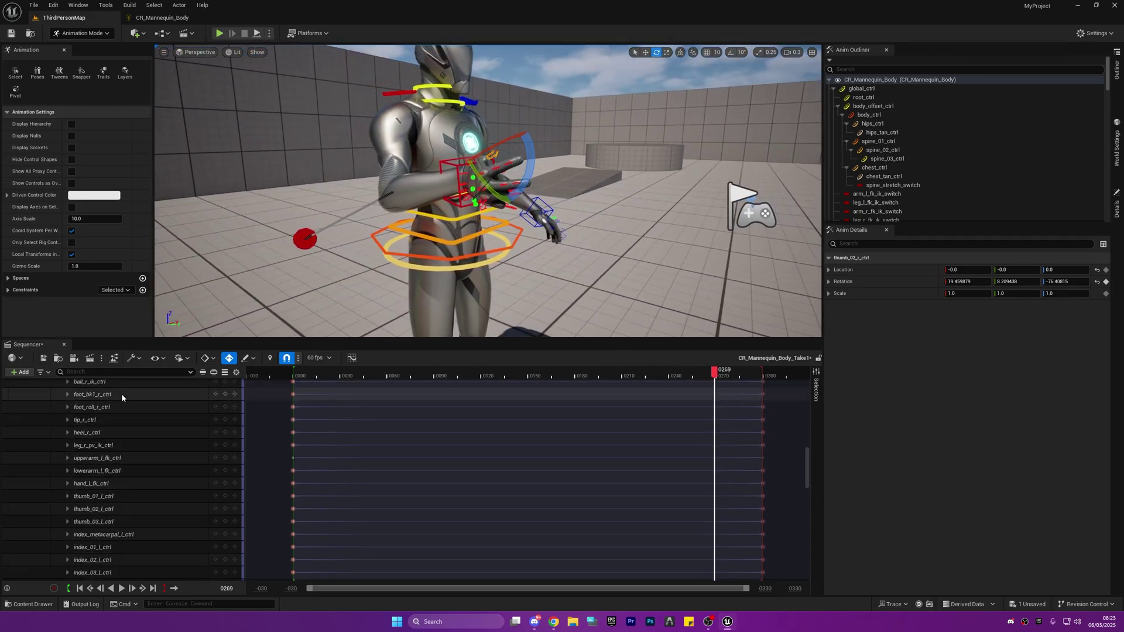
{"action": "key", "text": "Page_Up"}
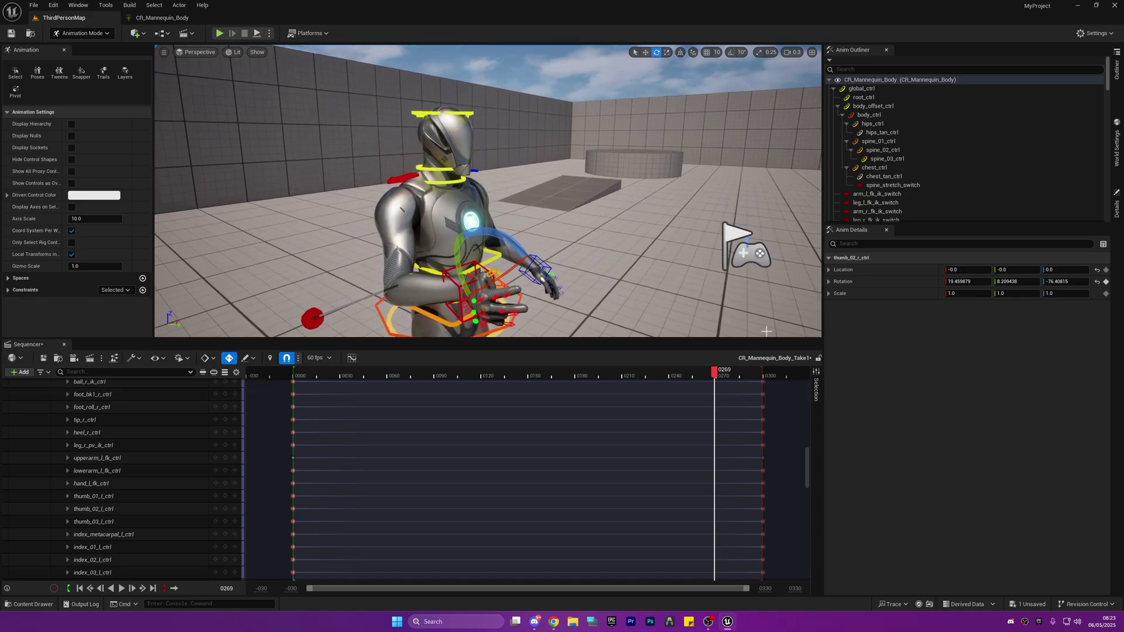
{"action": "scroll", "coordinate": [805, 388], "scroll_direction": "up", "scroll_amount": 15}
{"action": "left_click", "coordinate": [72, 414]}
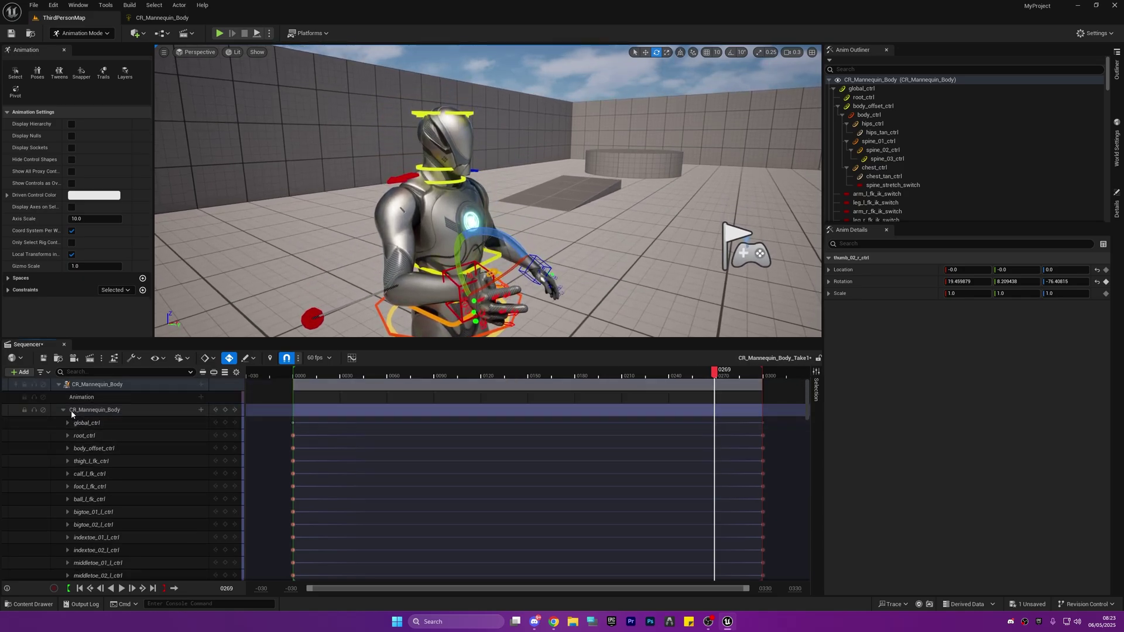
{"action": "left_click", "coordinate": [64, 411]}
Return to frame 0, deselect the rig controls and play the full animation to check the new hand pose
{"action": "left_click_drag", "start_coordinate": [712, 372], "coordinate": [294, 386]}
{"action": "left_click", "coordinate": [499, 336]}
{"action": "right_click_drag", "start_coordinate": [375, 281], "coordinate": [287, 295]}
{"action": "right_click_drag", "start_coordinate": [402, 242], "coordinate": [518, 223]}
{"action": "key", "text": "r"}
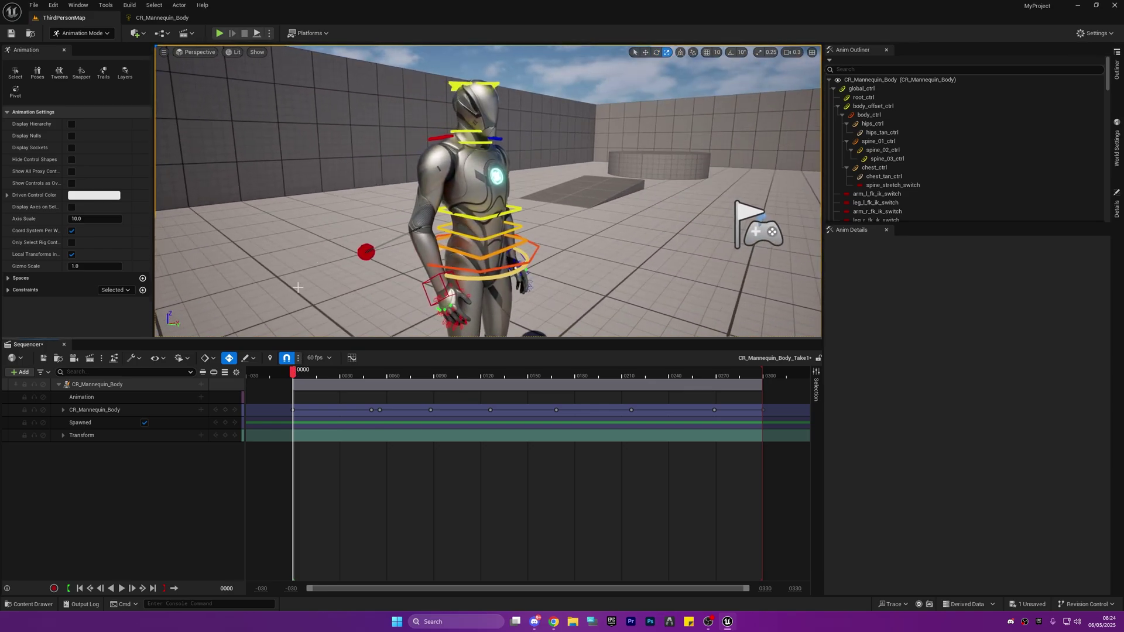
{"action": "key", "text": "space"}
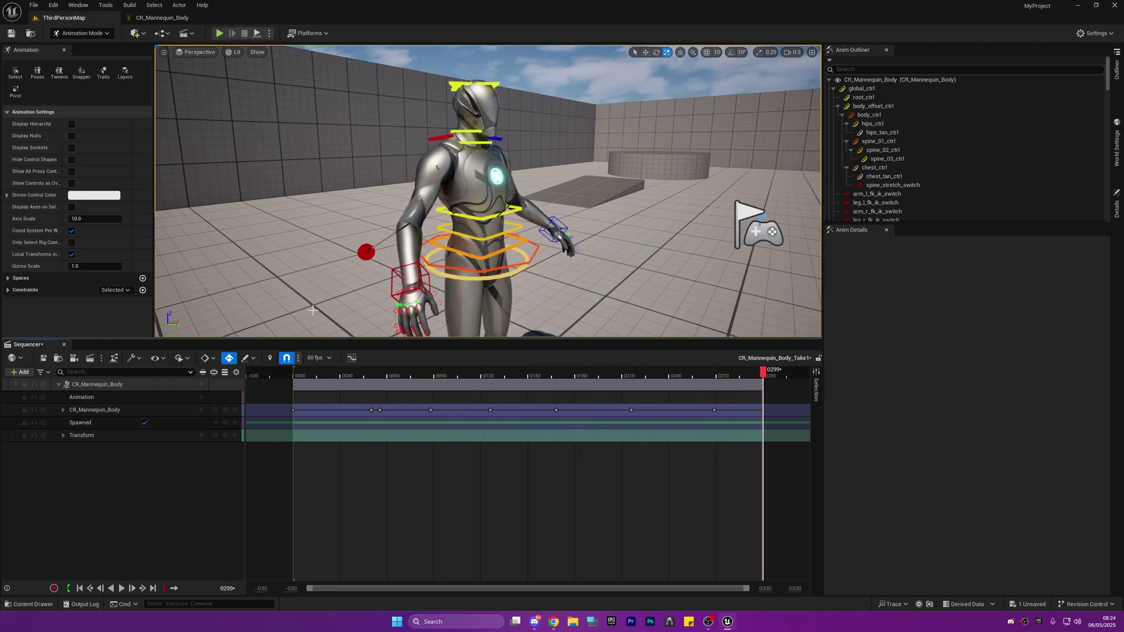
Rewind to frame 0 and replay the animation from the mannequin's front, stopping at about frame 148
{"action": "left_click_drag", "start_coordinate": [320, 375], "coordinate": [295, 377]}
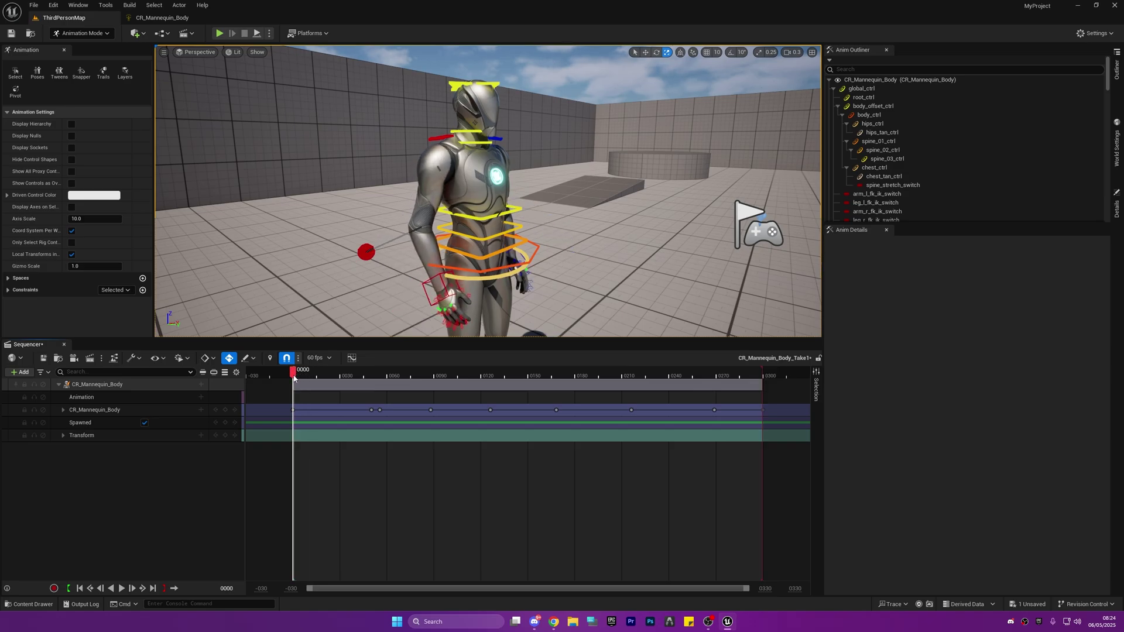
{"action": "key", "text": "w"}
{"action": "key", "text": "d"}
{"action": "right_click_drag", "start_coordinate": [380, 265], "coordinate": [322, 266]}
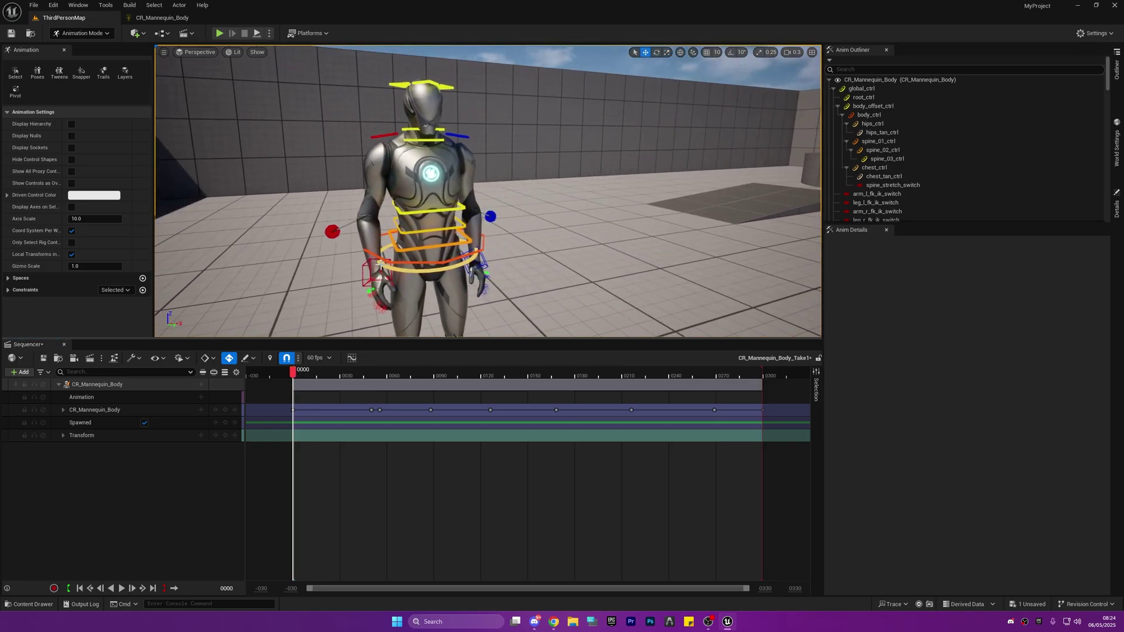
{"action": "key", "text": "space"}
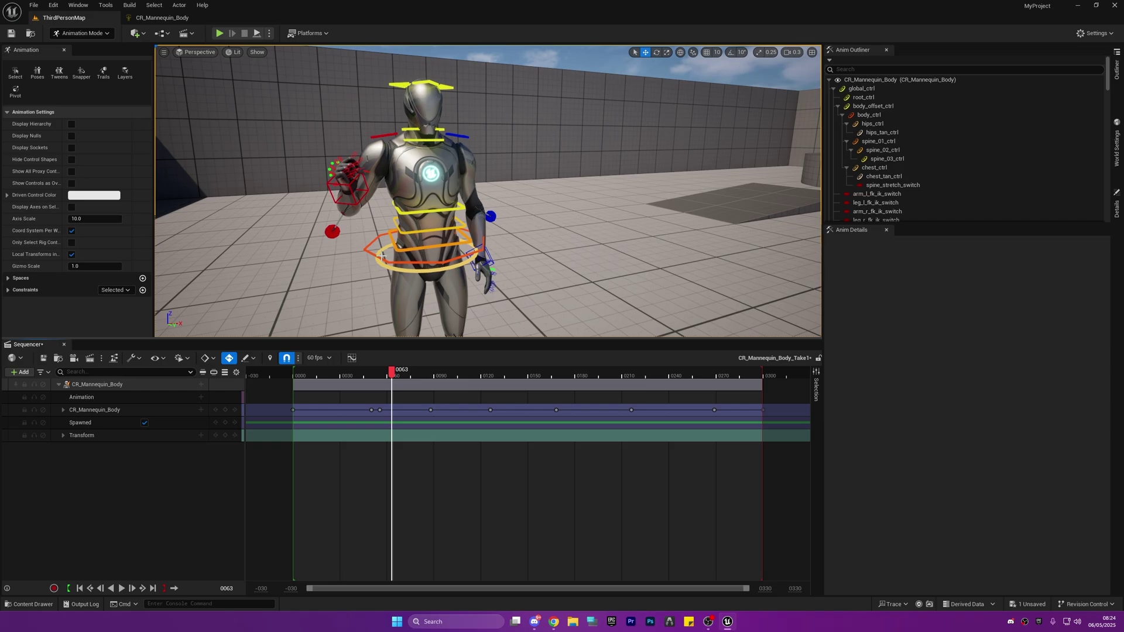
{"action": "key", "text": "space"}
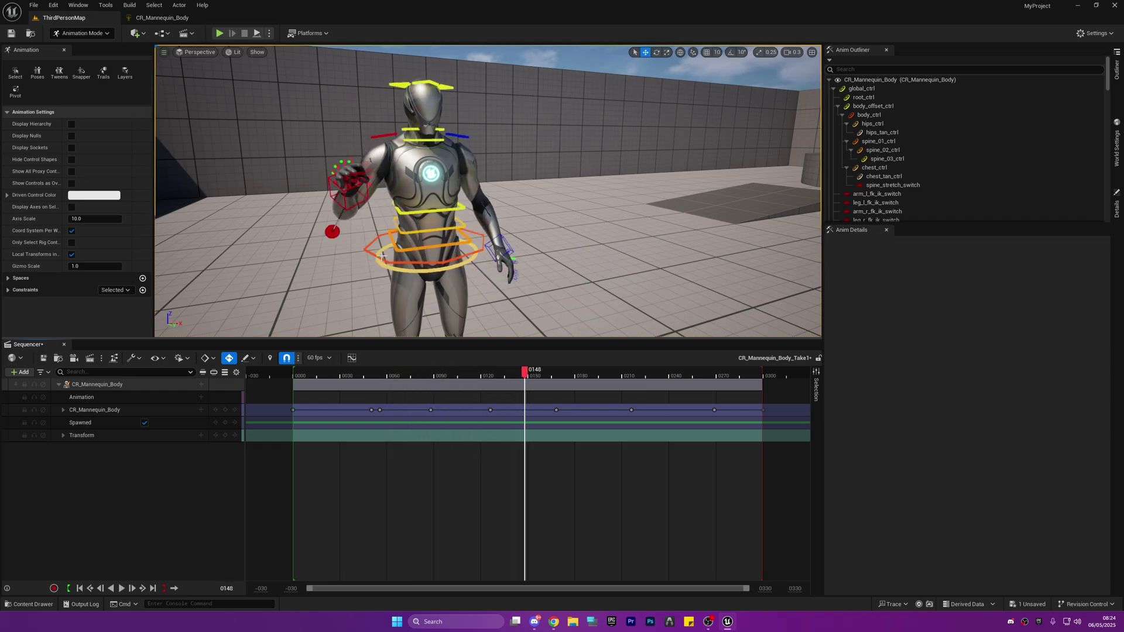
Save the level sequence and go to the keyframe at frame 88
{"action": "key", "text": "ctrl+s"}
{"action": "left_click", "coordinate": [432, 409]}
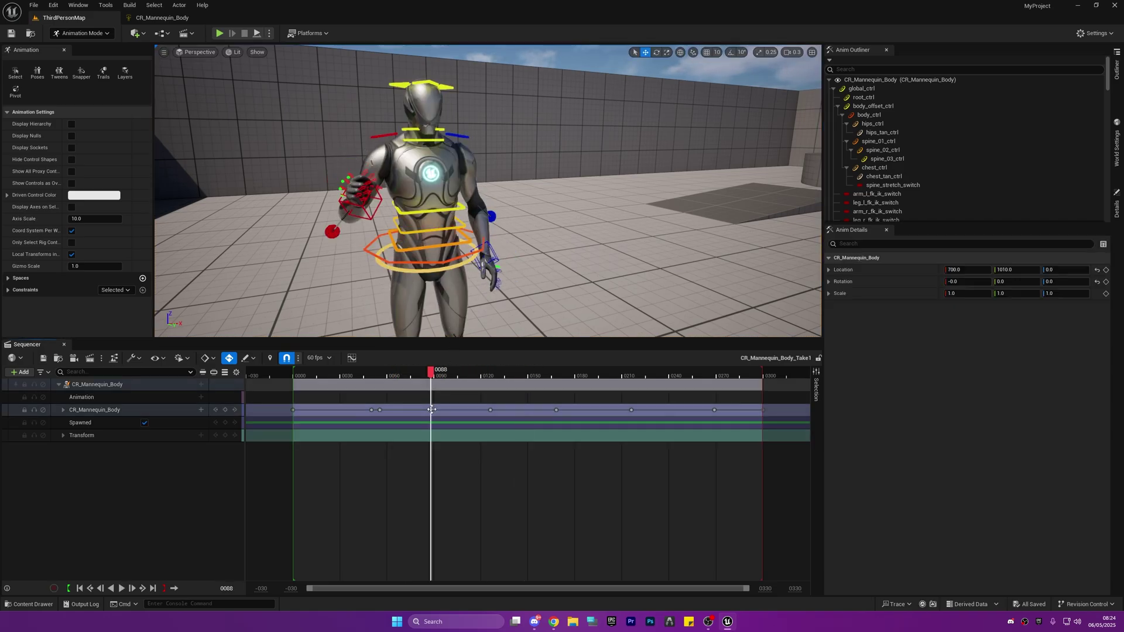
Move the right-hand IK control (hand_r_ik_ctrl) away from the chest at the keyframe at frame 55
{"action": "left_click", "coordinate": [363, 207]}
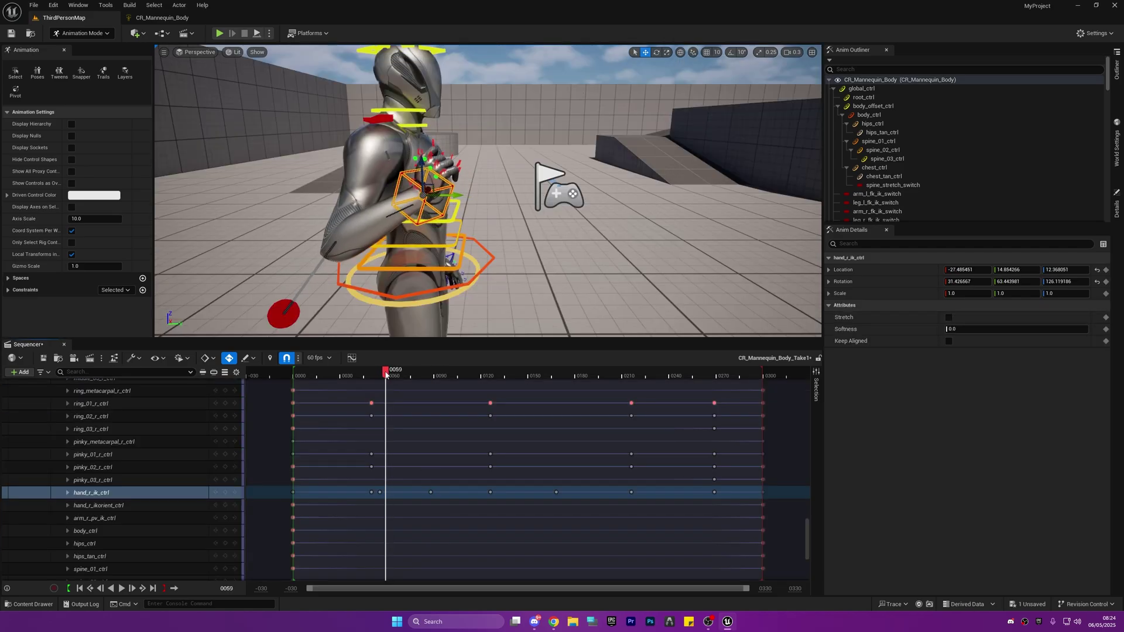
{"action": "mouse_move", "coordinate": [387, 375]}
{"action": "left_mouse_down"}
{"action": "mouse_move", "coordinate": [410, 376]}
{"action": "mouse_move", "coordinate": [380, 384]}
{"action": "left_mouse_up"}
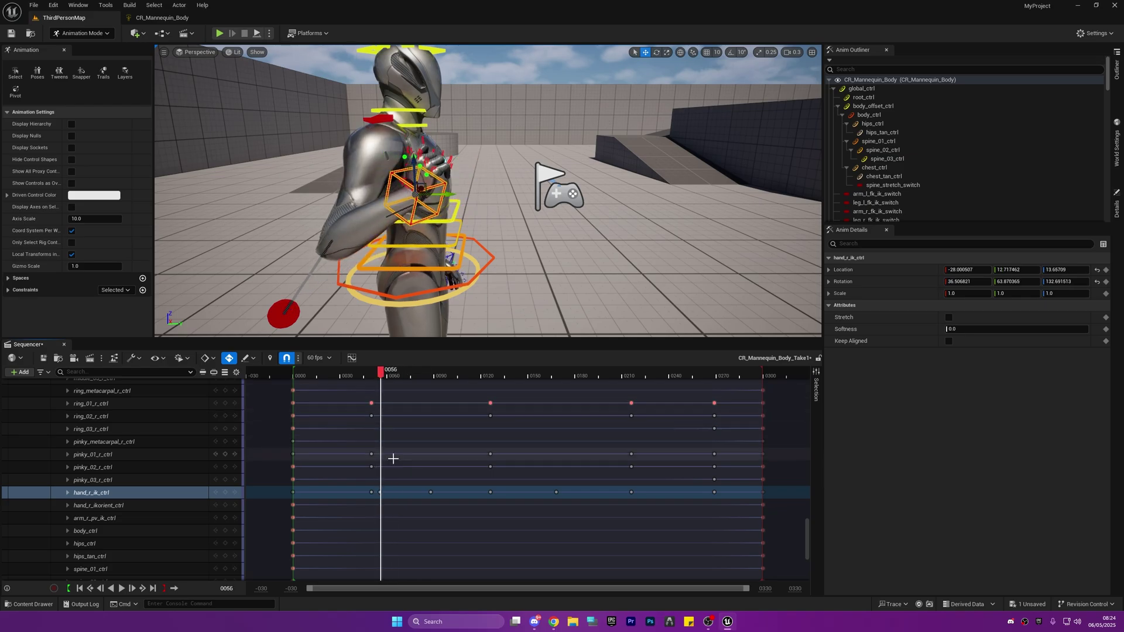
{"action": "key", "text": "Left"}
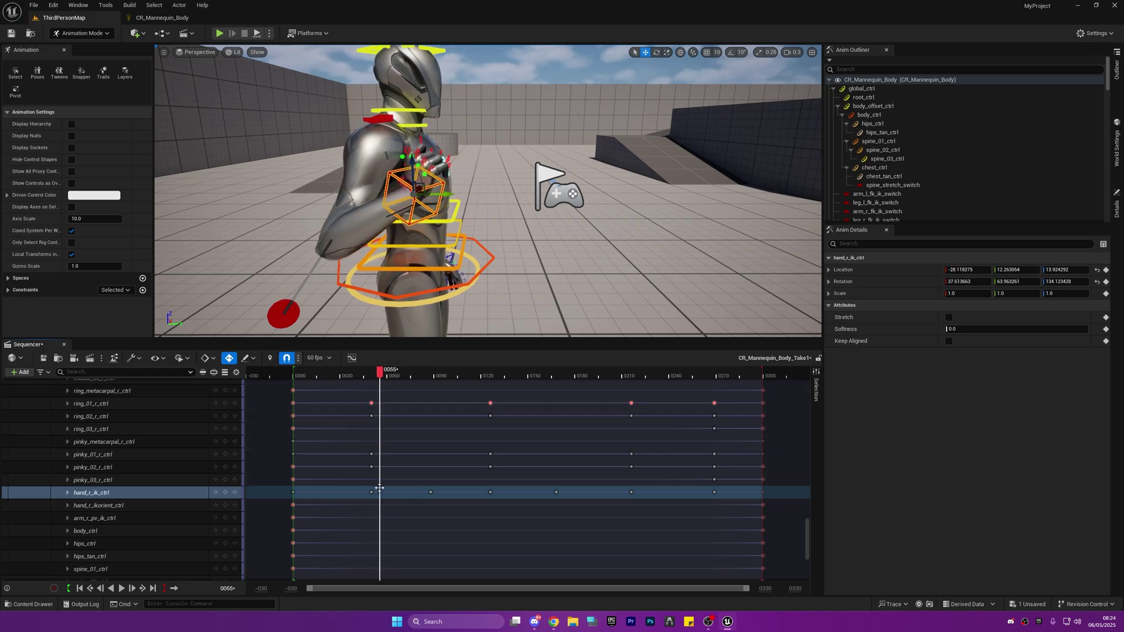
{"action": "left_click_drag", "start_coordinate": [445, 199], "coordinate": [469, 194]}
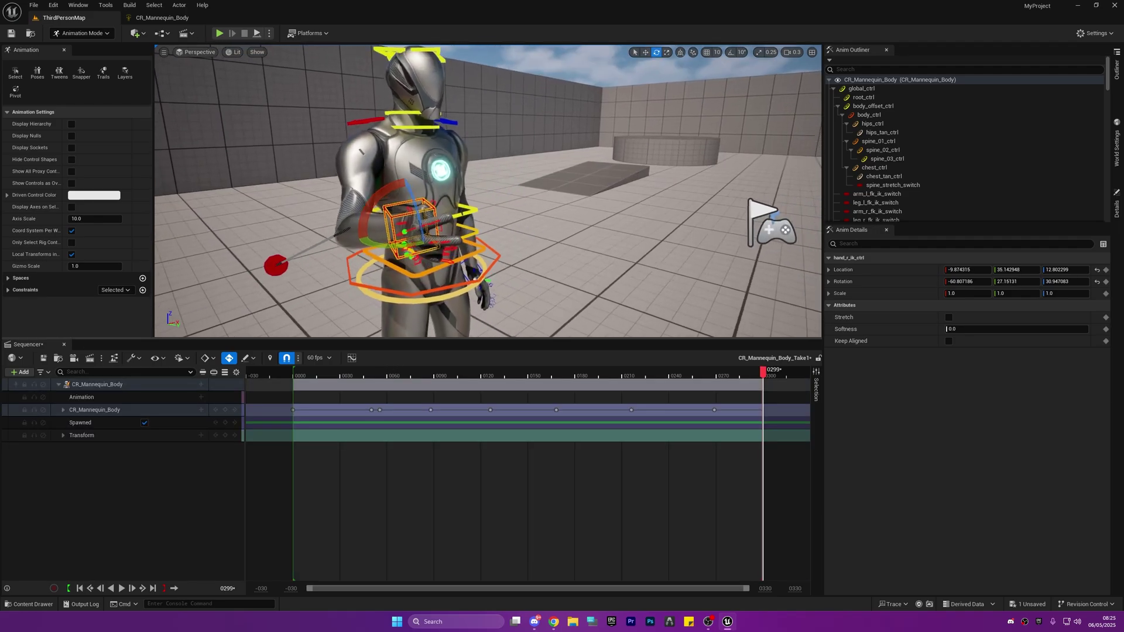
{"action": "right_click_drag", "start_coordinate": [404, 308], "coordinate": [316, 305]}
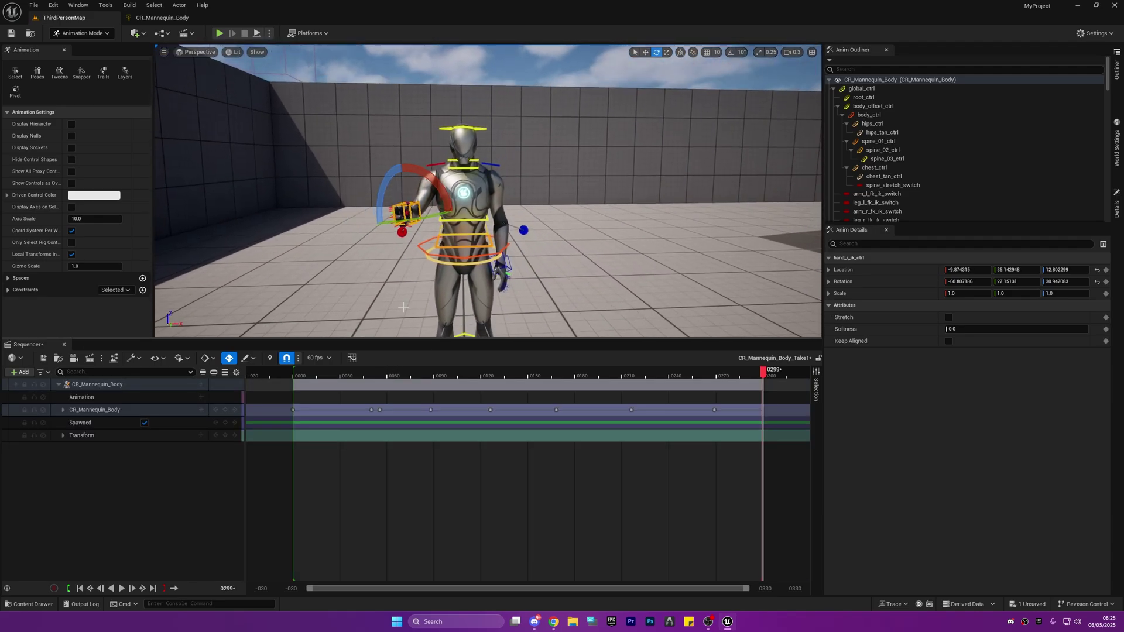
{"action": "left_click", "coordinate": [163, 409]}
{"action": "right_click", "coordinate": [163, 411]}
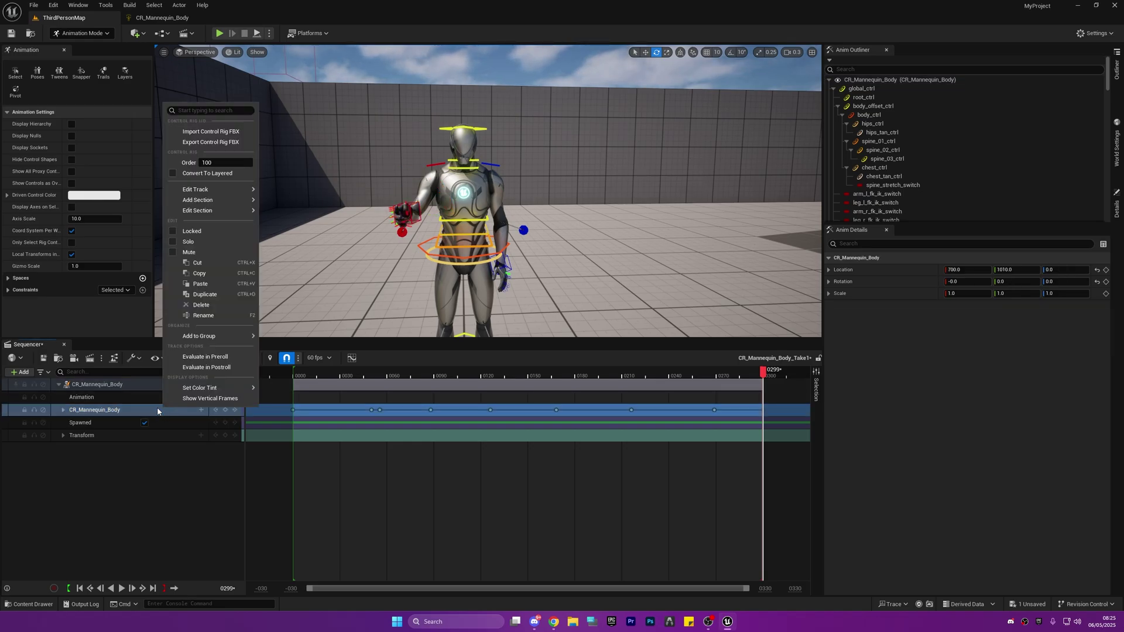
{"action": "left_click", "coordinate": [158, 411]}
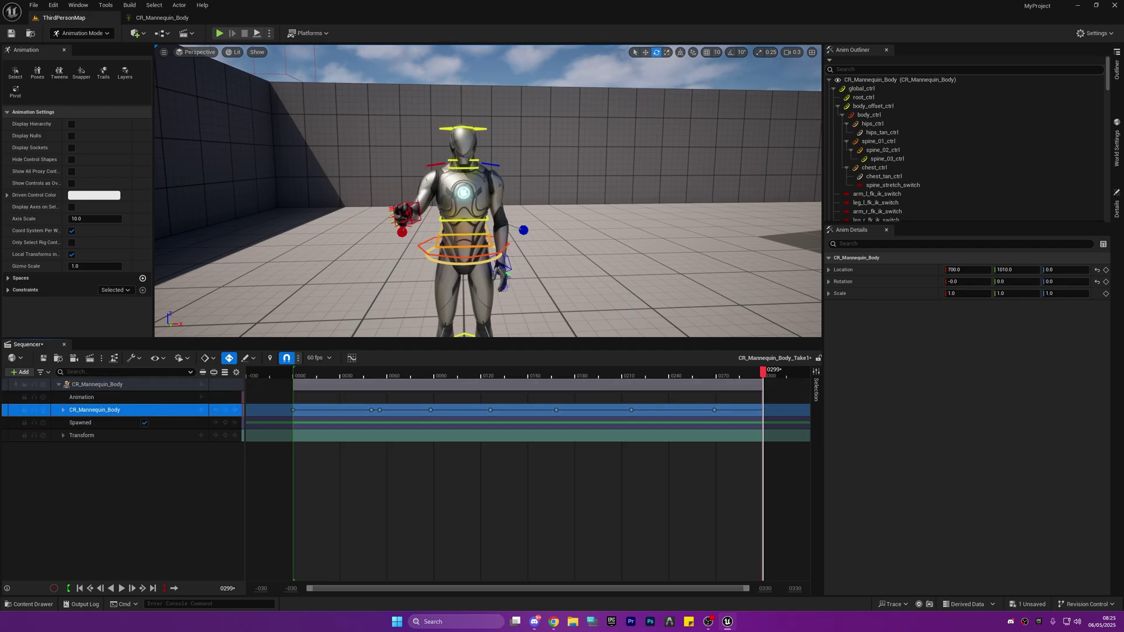
Export the CR_Mannequin_Body animation as a linked animation sequence named AM_RPS in the Content folder, using the default export options
{"action": "right_click", "coordinate": [106, 385]}
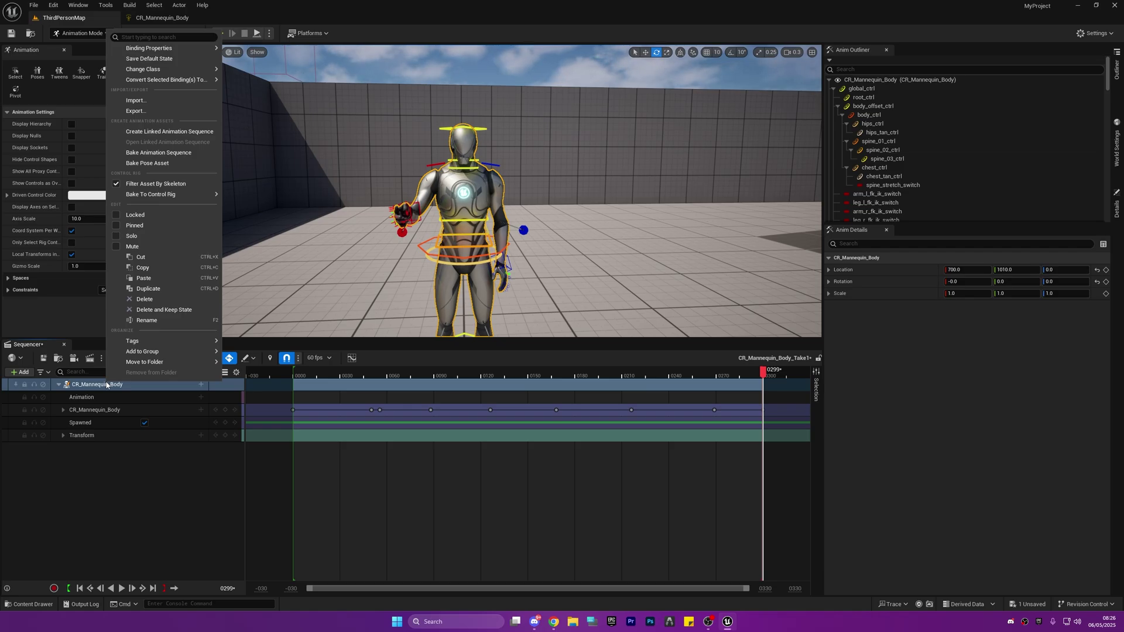
{"action": "left_click", "coordinate": [215, 133]}
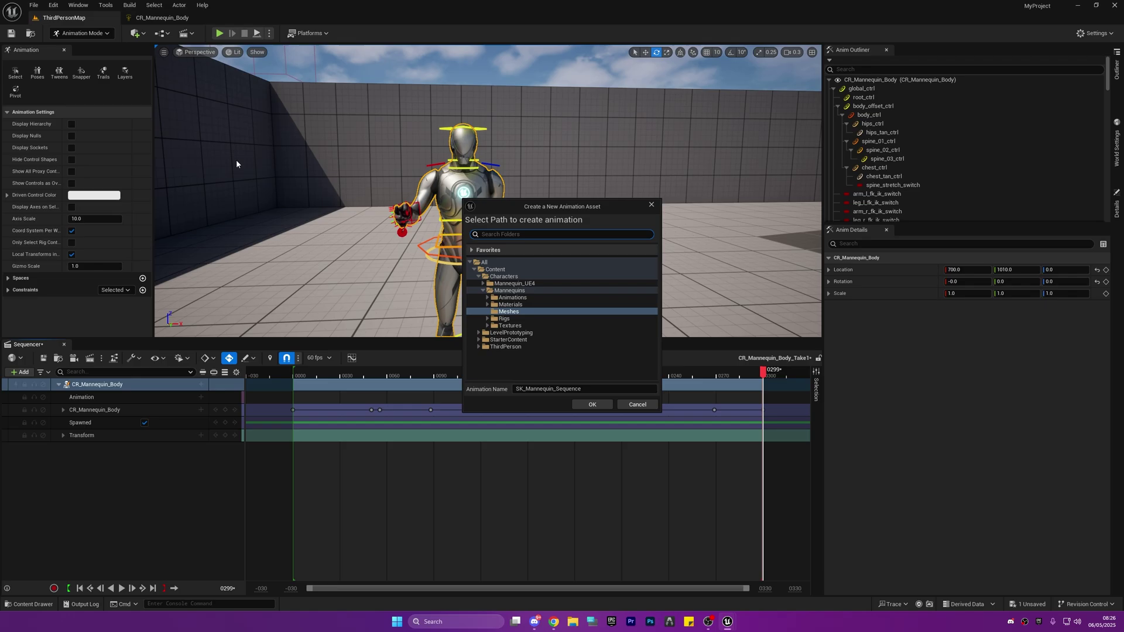
{"action": "double_click", "coordinate": [597, 389]}
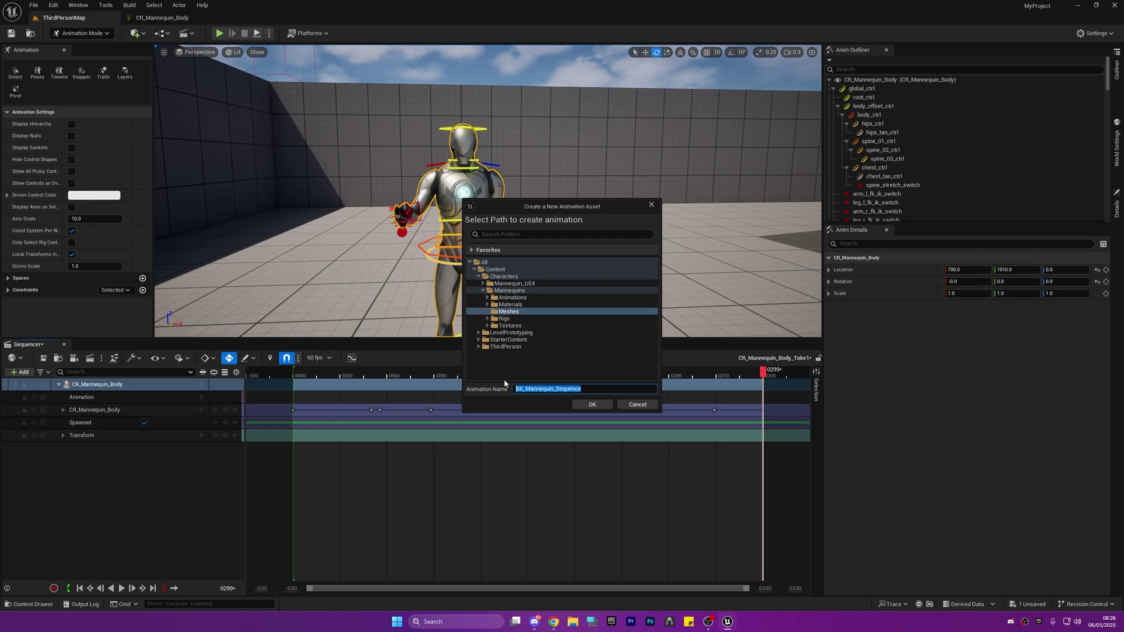
{"action": "type", "text": "AM_RPS"}
{"action": "left_click", "coordinate": [495, 270]}
{"action": "left_click", "coordinate": [592, 405]}
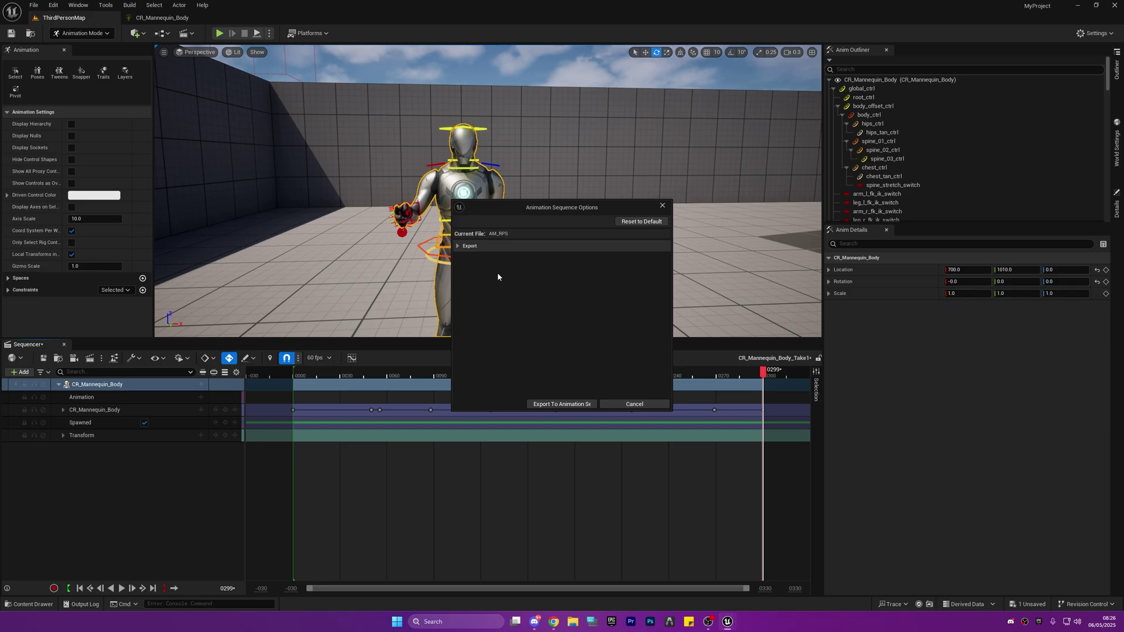
{"action": "left_click", "coordinate": [459, 248]}
{"action": "left_click", "coordinate": [458, 248]}
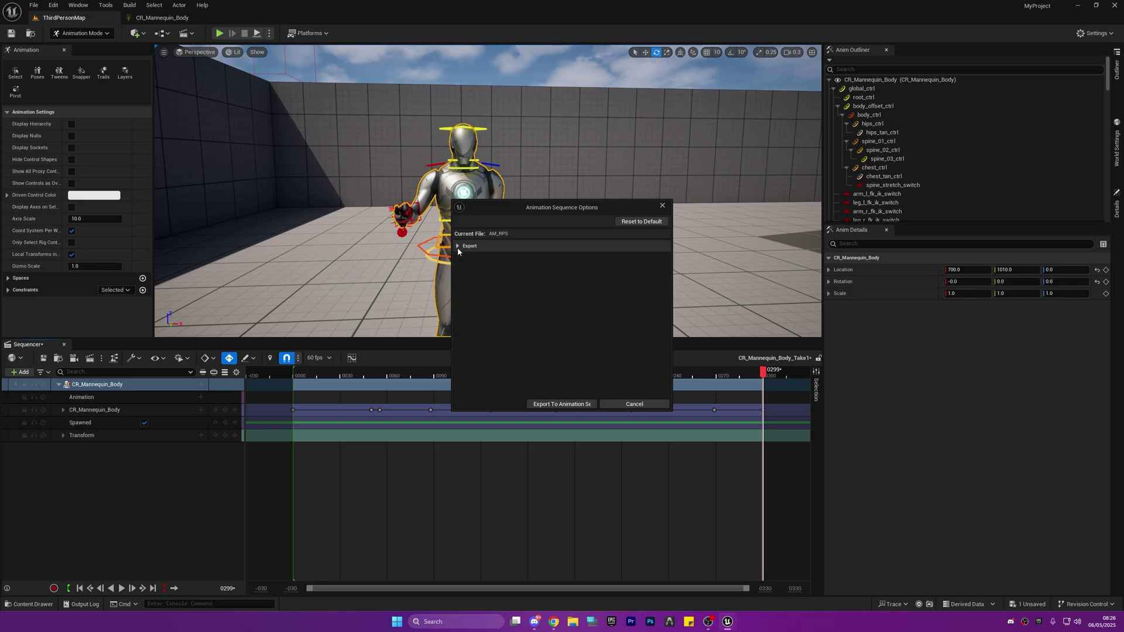
{"action": "left_click", "coordinate": [552, 403]}
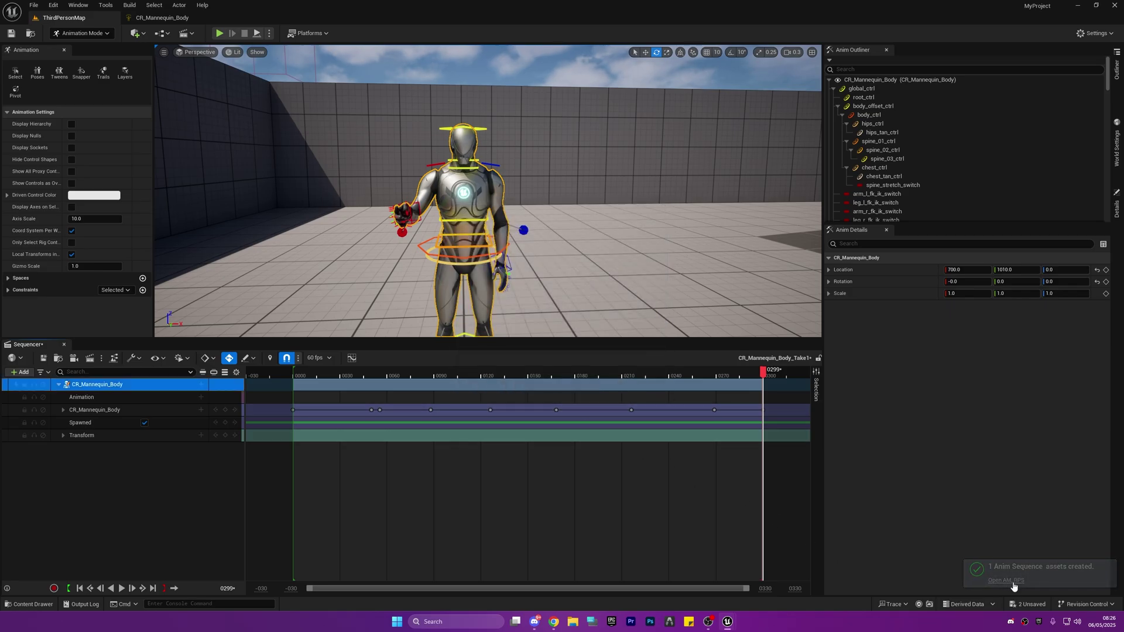
Open the exported AM_RPS animation sequence and examine its playback in the preview
{"action": "left_click", "coordinate": [1013, 581]}
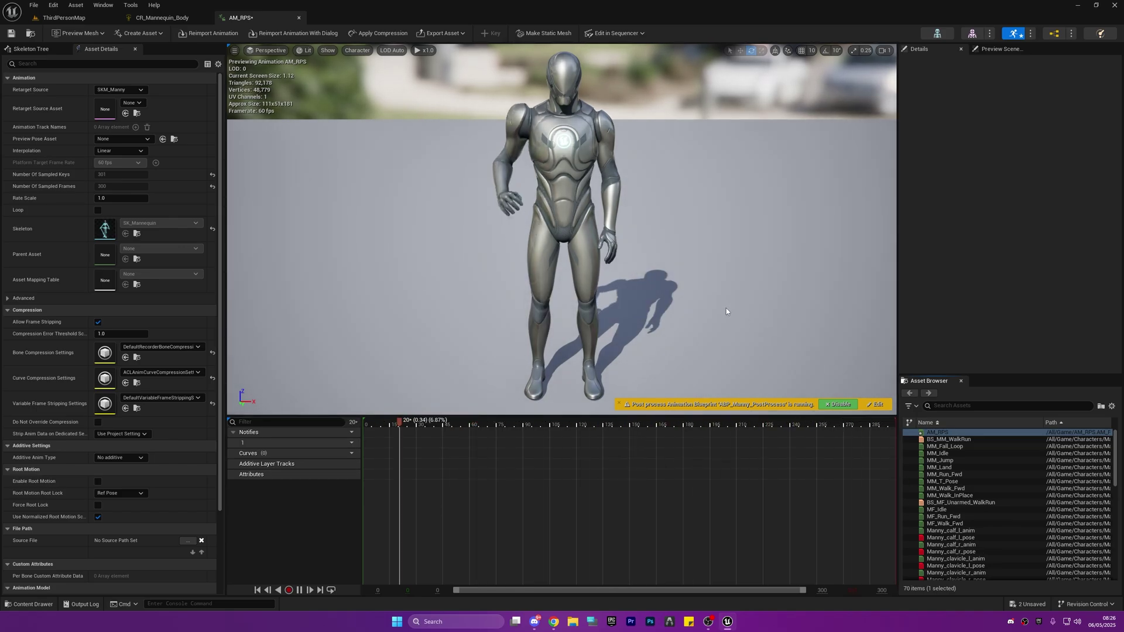
{"action": "key", "text": "a"}
{"action": "right_click_drag", "start_coordinate": [726, 308], "coordinate": [856, 258]}
{"action": "scroll", "coordinate": [726, 308], "scroll_direction": "down", "scroll_amount": 1}
{"action": "key", "text": "d"}
{"action": "key", "text": "s"}
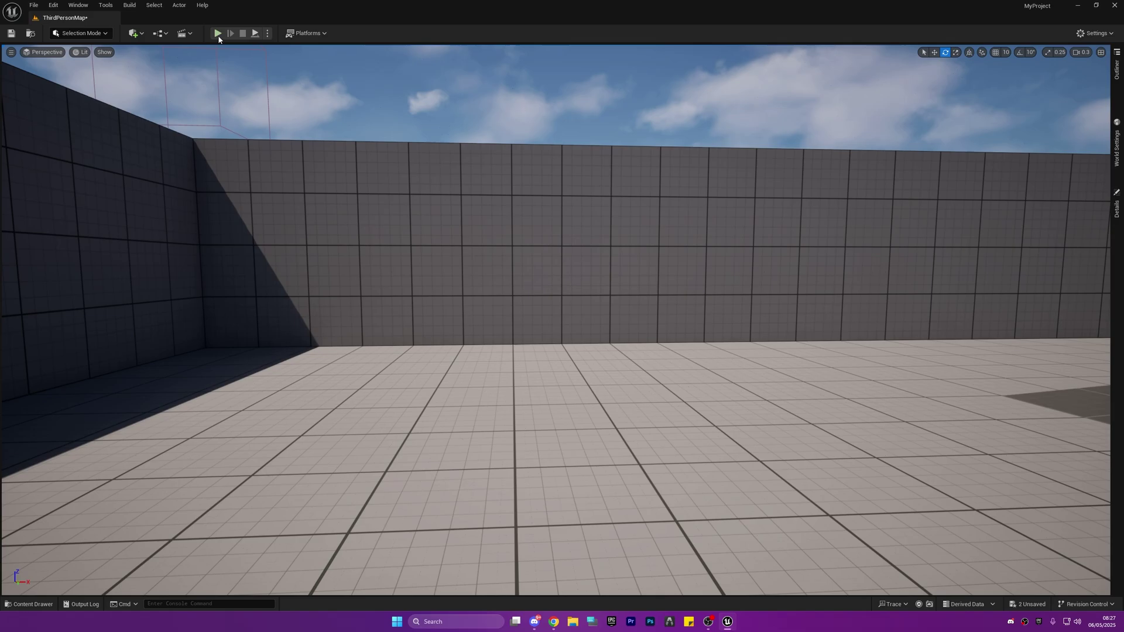
Find AM_RPS in the Content folder, open it to check the animation, and close it again
{"action": "left_click", "coordinate": [218, 34]}
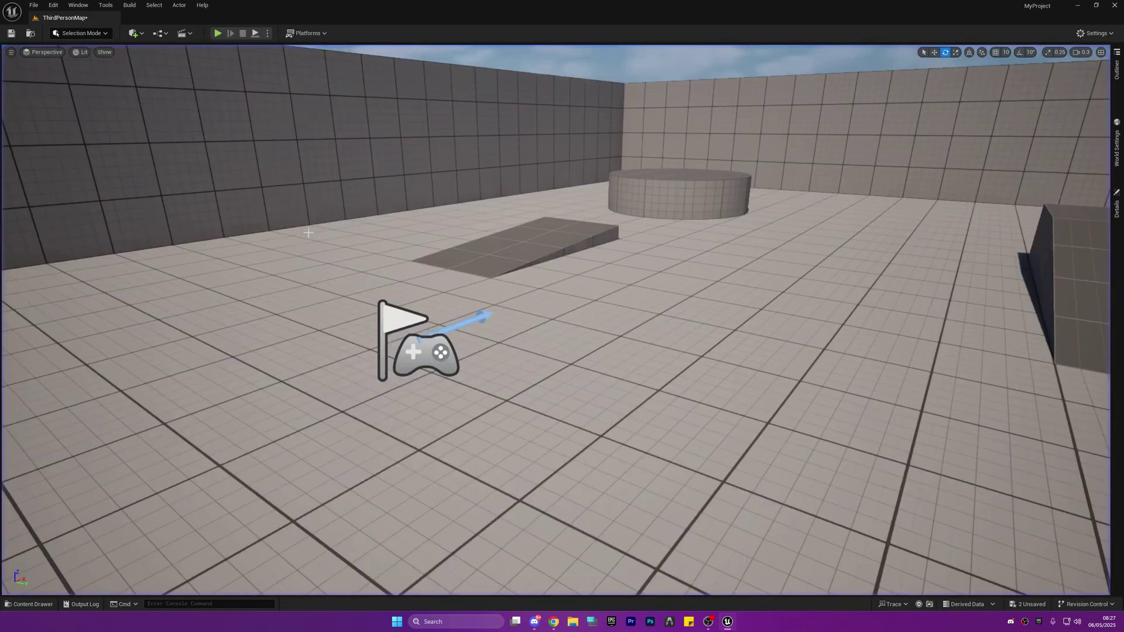
{"action": "key", "text": "ctrl+space"}
{"action": "left_click", "coordinate": [330, 451]}
{"action": "left_click", "coordinate": [37, 394]}
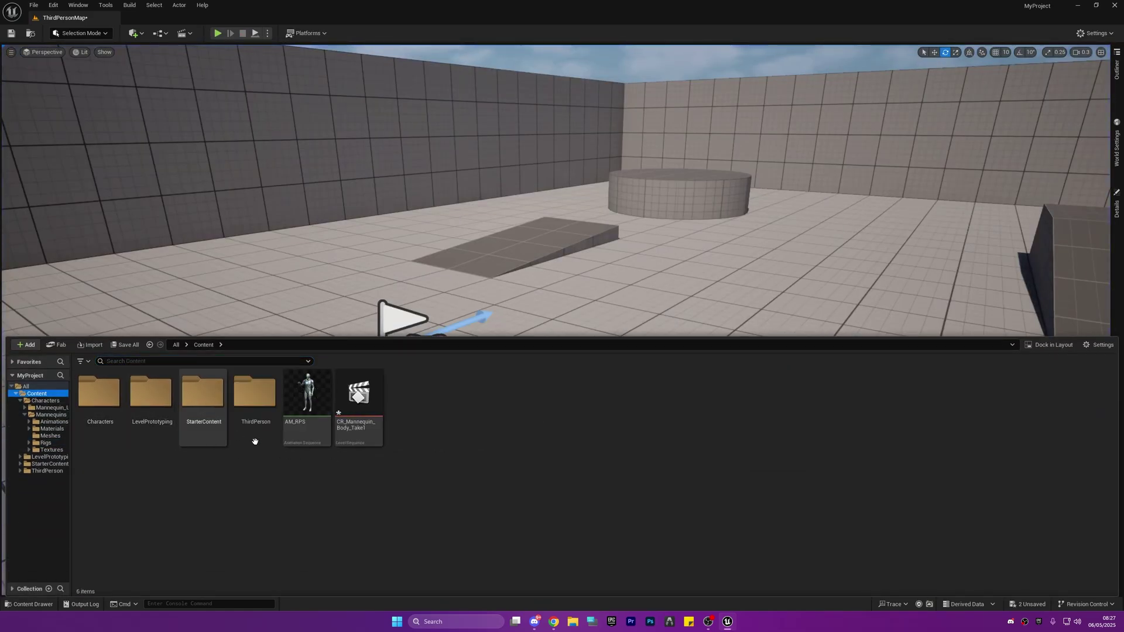
{"action": "left_click", "coordinate": [302, 409]}
{"action": "double_click", "coordinate": [304, 404]}
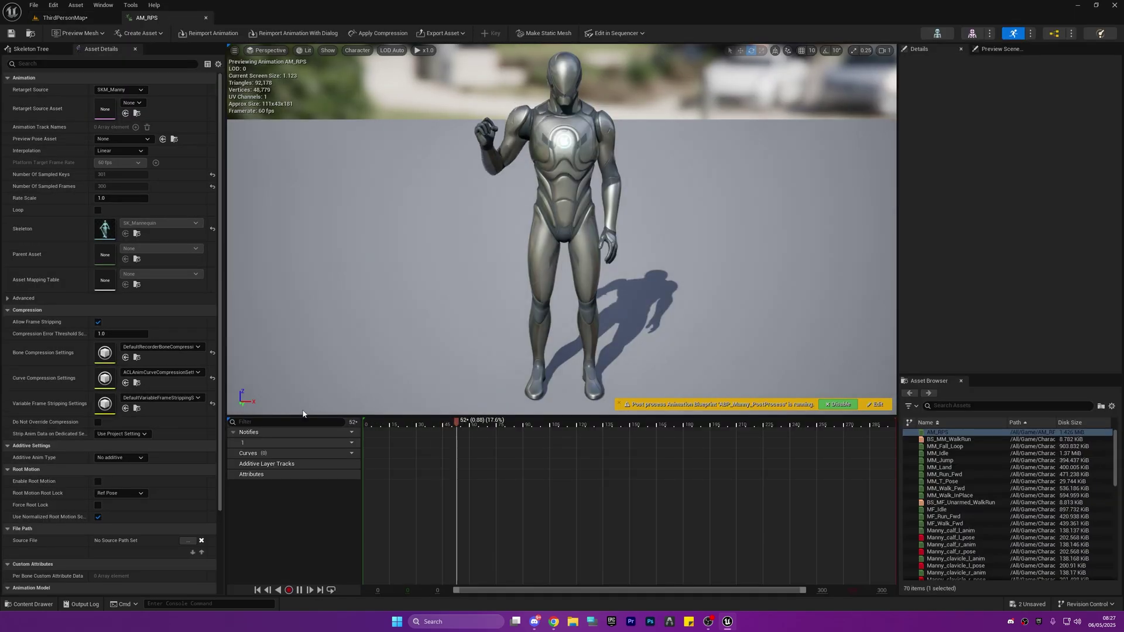
{"action": "left_click", "coordinate": [206, 18]}
Create an AnimMontage from AM_RPS in the Content folder, keeping the suggested name AM_RPS_Montage
{"action": "key", "text": "ctrl+space"}
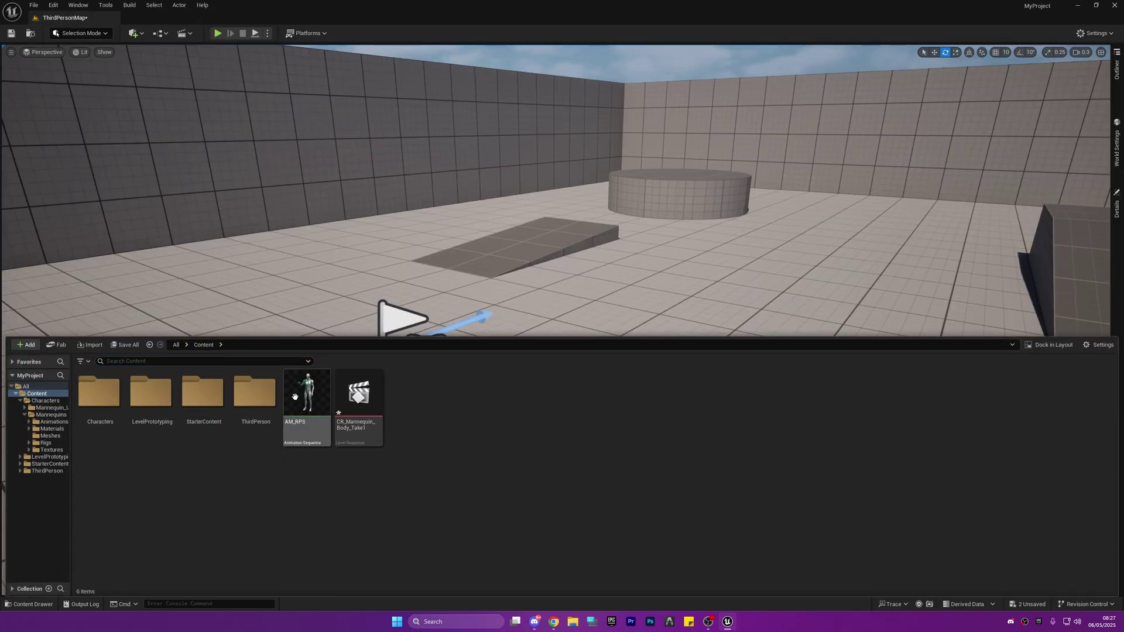
{"action": "right_click", "coordinate": [297, 403]}
{"action": "mouse_move", "coordinate": [382, 127]}
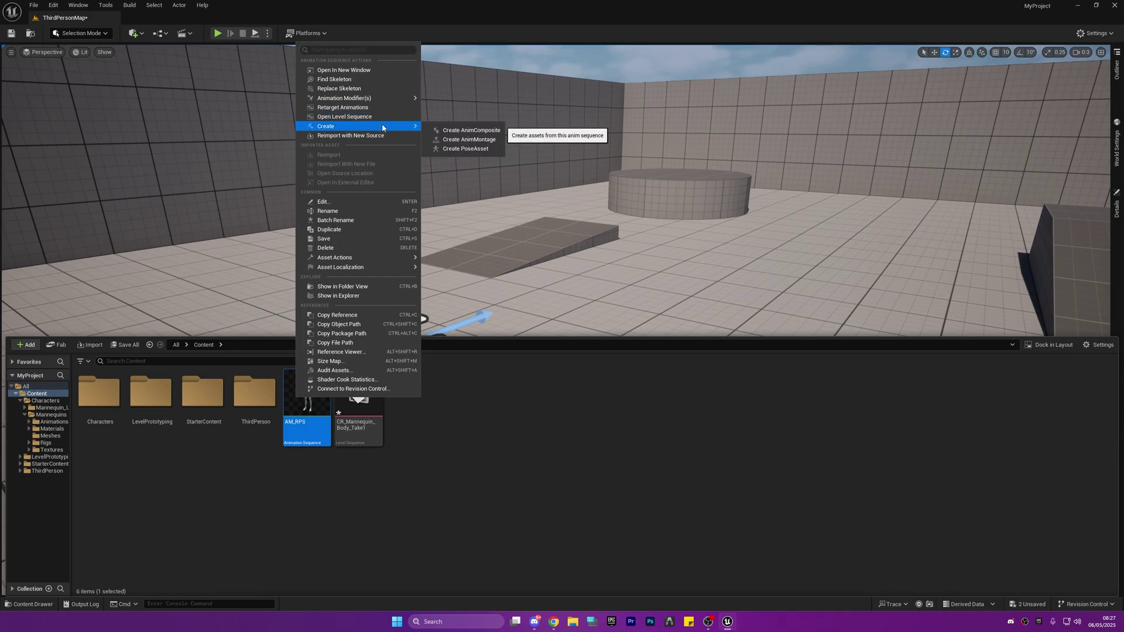
{"action": "left_click", "coordinate": [463, 139]}
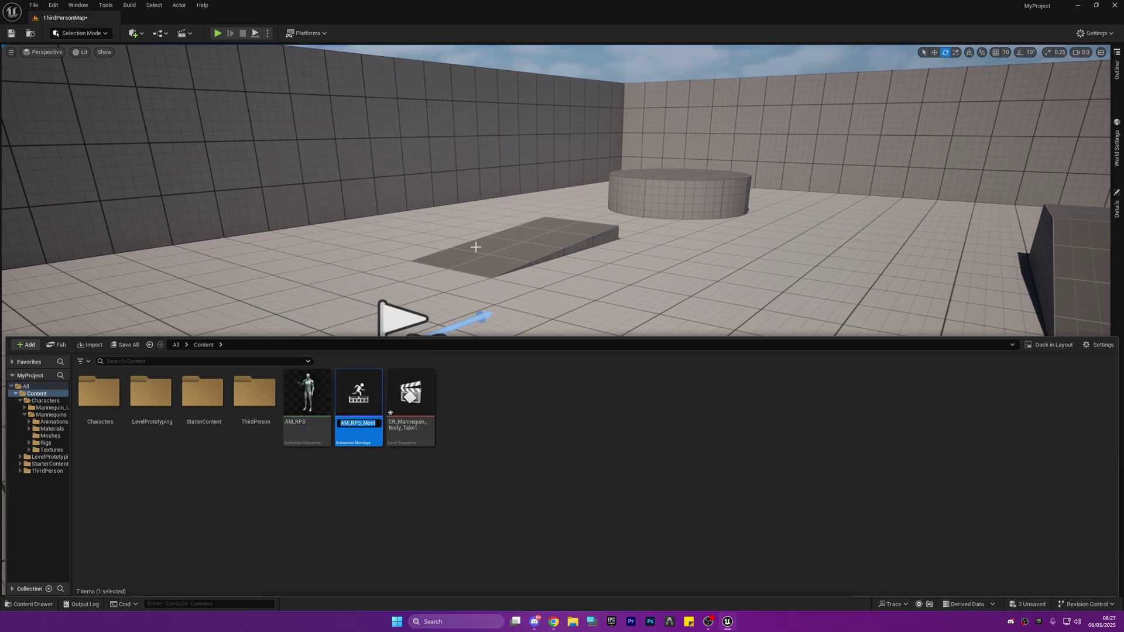
{"action": "key", "text": "Return"}
Open AM_RPS_Montage to review its DefaultSlot options, and save and close the montage
{"action": "double_click", "coordinate": [364, 419]}
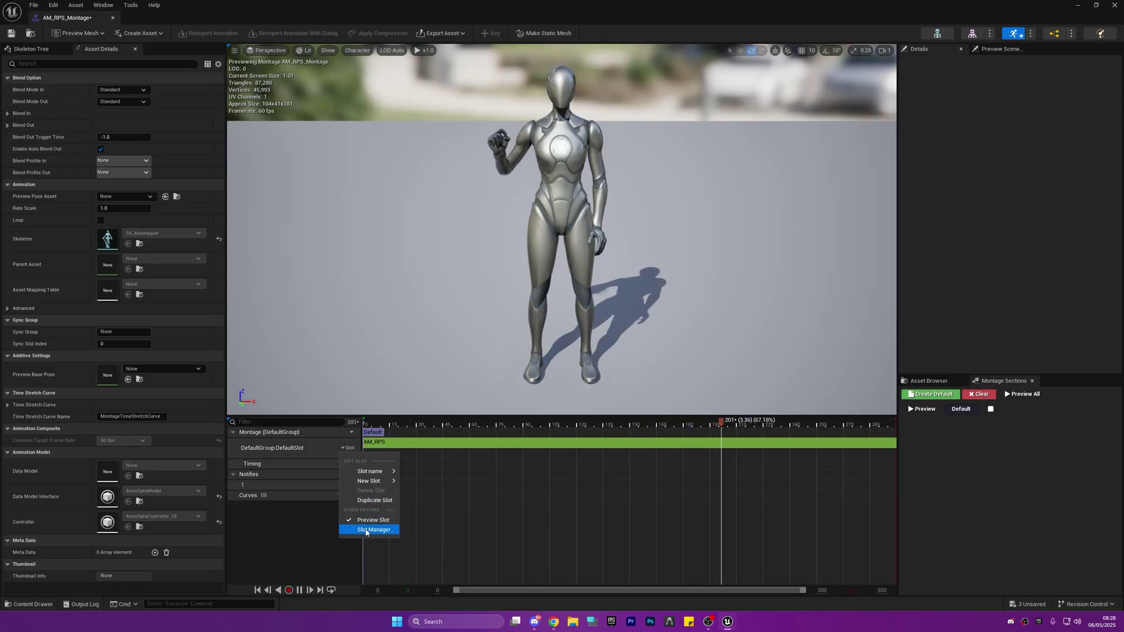
{"action": "left_click", "coordinate": [312, 526]}
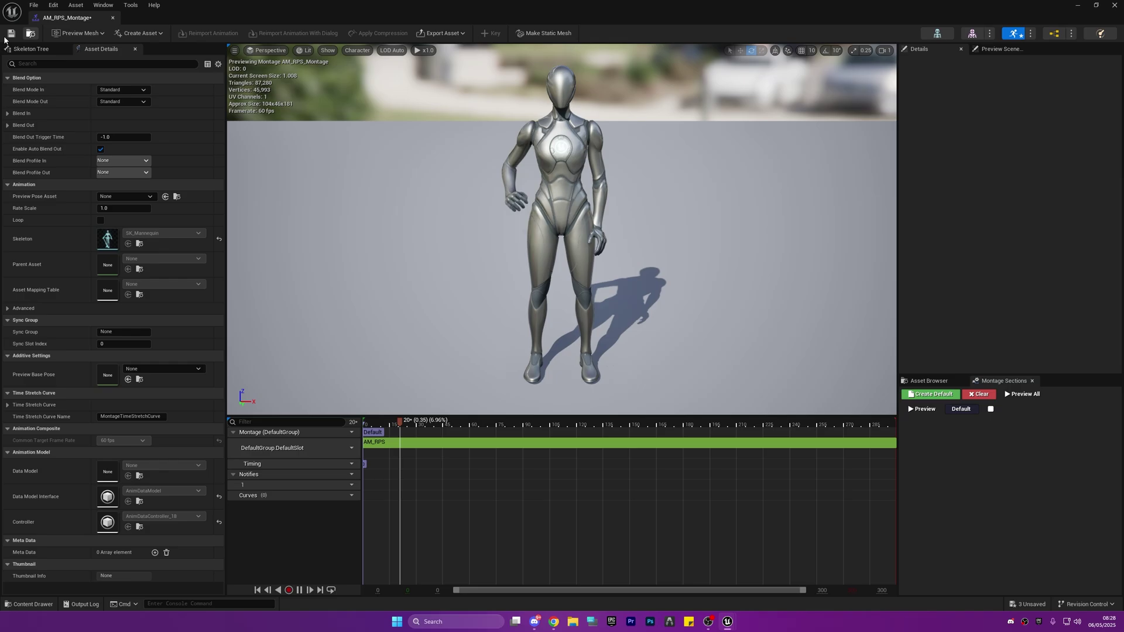
{"action": "key", "text": "ctrl+s"}
{"action": "left_click", "coordinate": [110, 18]}
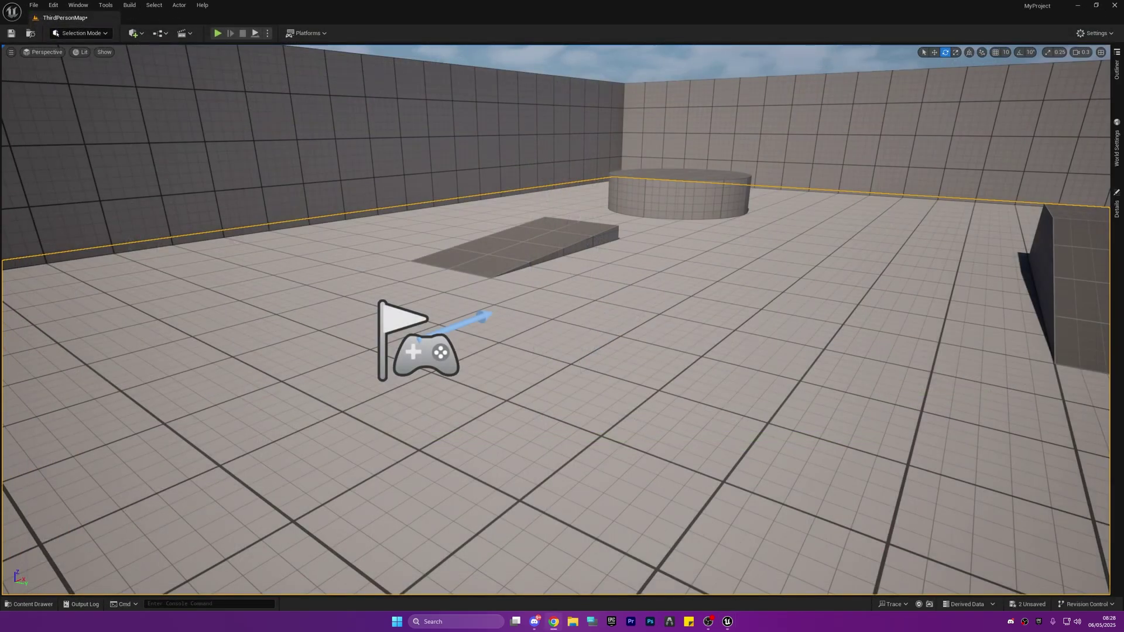
Open the BP_ThirdPersonCharacter blueprint from the Blueprints folder in ThirdPerson
{"action": "right_click_drag", "start_coordinate": [354, 409], "coordinate": [427, 387]}
{"action": "key", "text": "ctrl+space"}
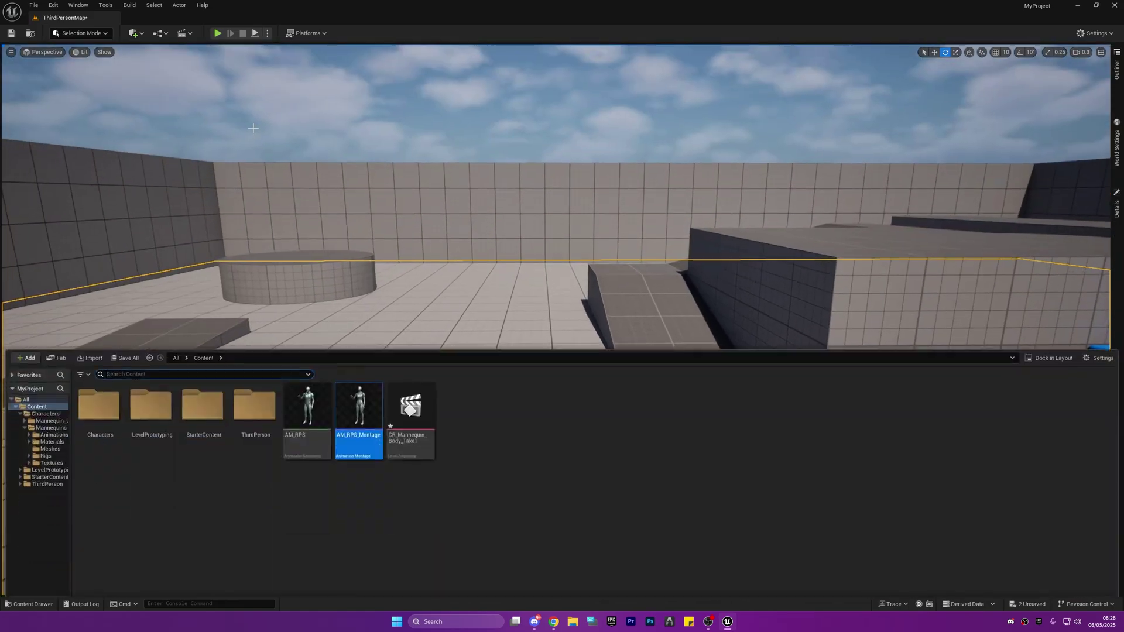
{"action": "left_click", "coordinate": [41, 471]}
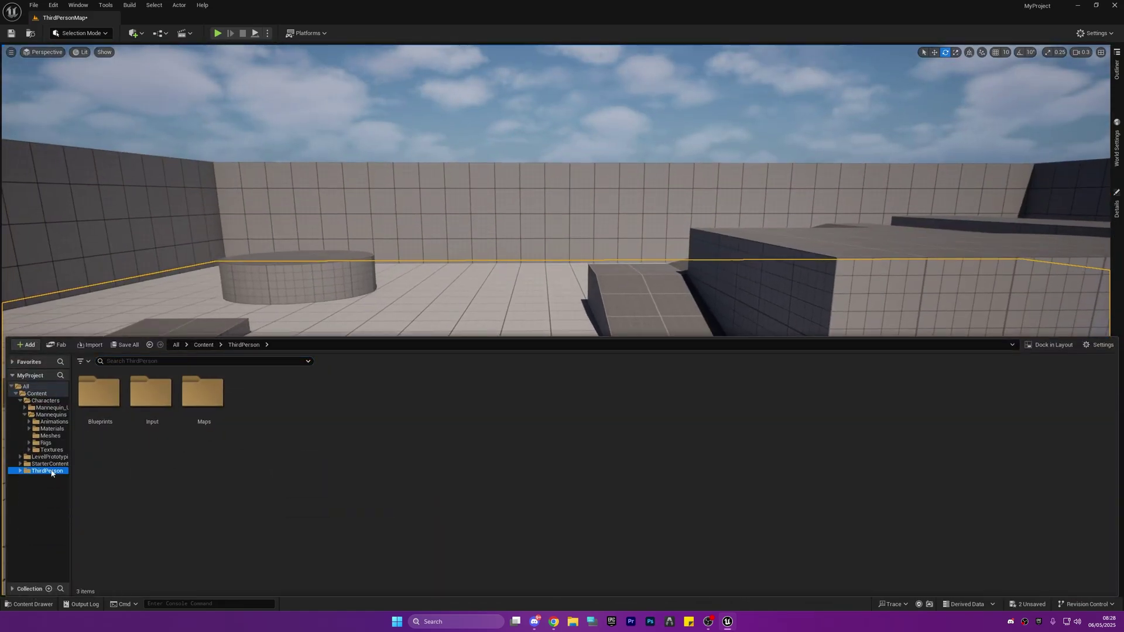
{"action": "double_click", "coordinate": [99, 391]}
{"action": "left_click", "coordinate": [100, 403]}
{"action": "double_click", "coordinate": [100, 402]}
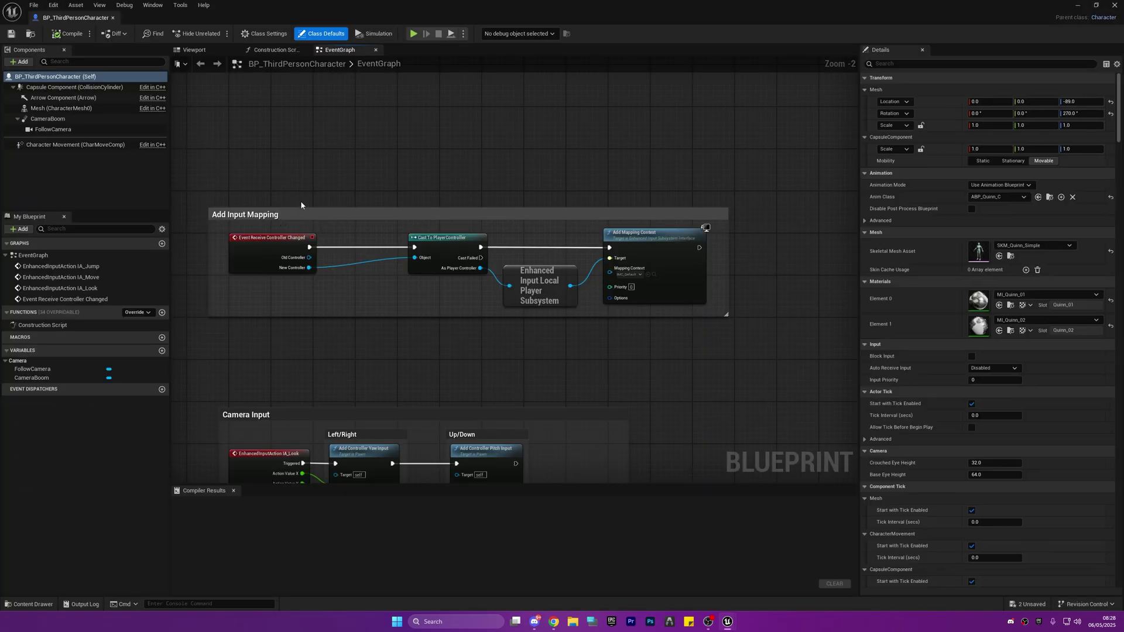
Add a keyboard event node above the Add Input Mapping group in the EventGraph and set its input key to R
{"action": "right_click", "coordinate": [390, 259]}
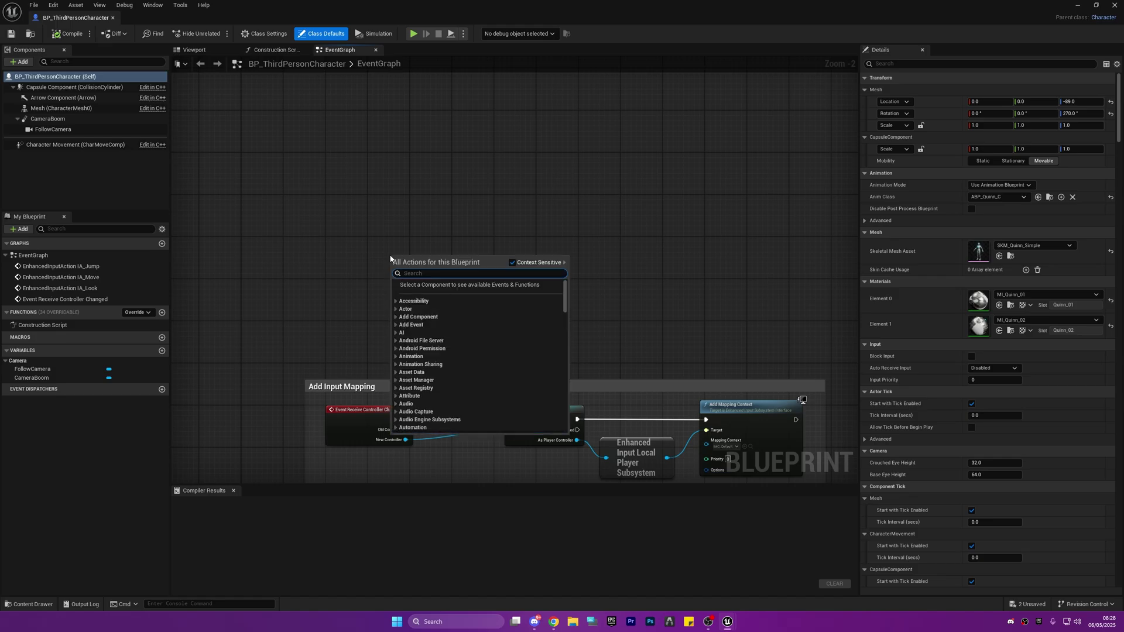
{"action": "type", "text": "R"}
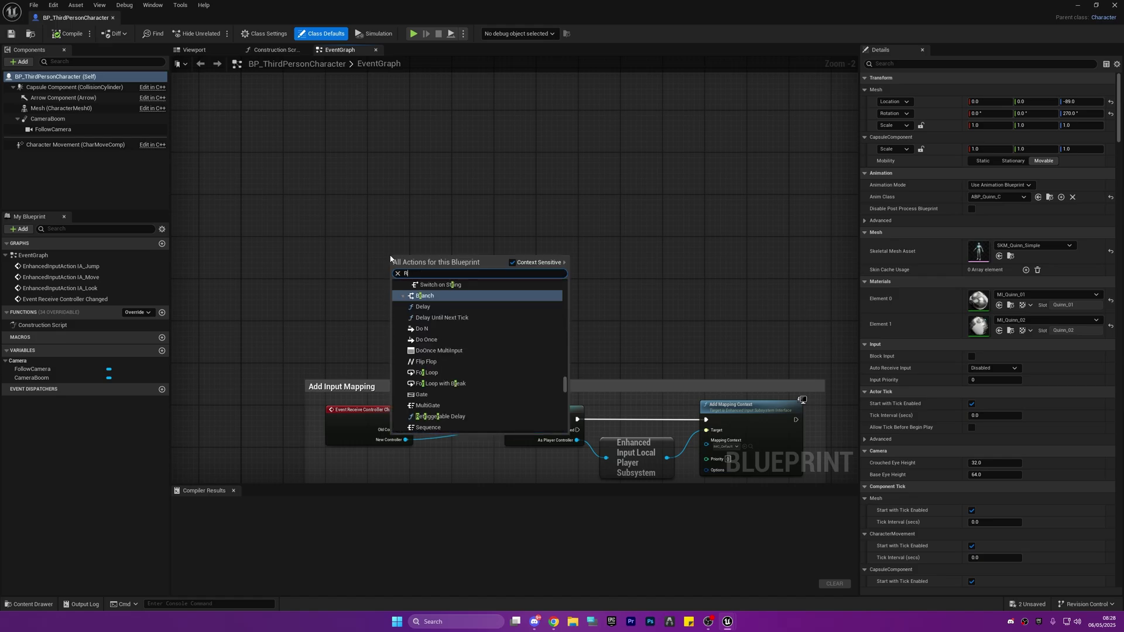
{"action": "key", "text": "BackSpace"}
{"action": "type", "text": "R KEY"}
{"action": "scroll", "coordinate": [417, 353], "scroll_direction": "down", "scroll_amount": 2}
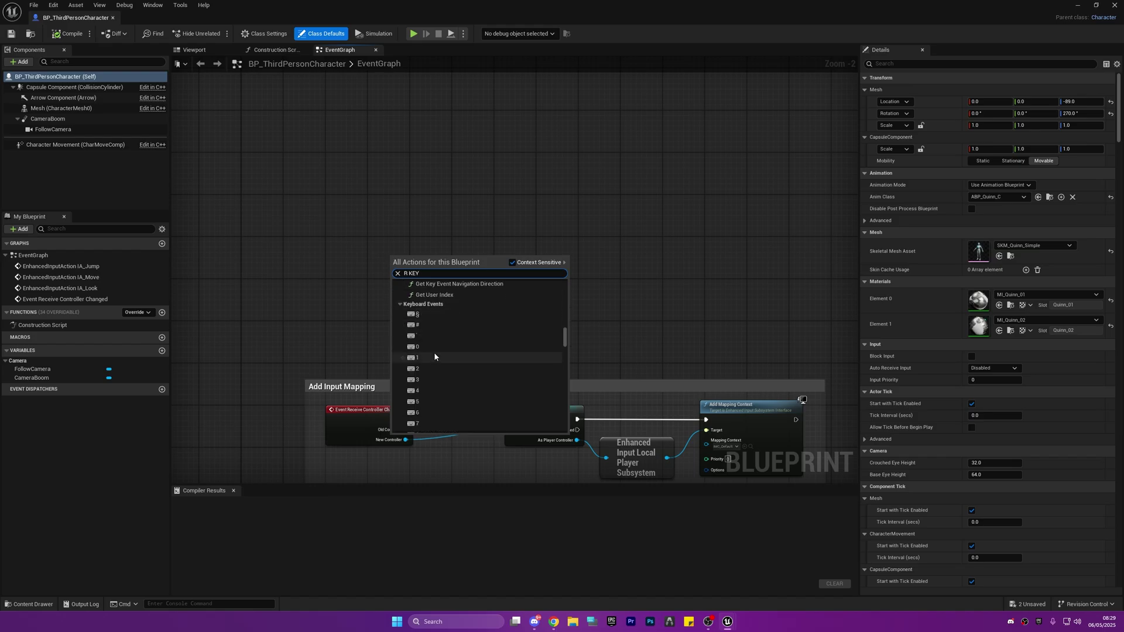
{"action": "left_click", "coordinate": [418, 353]}
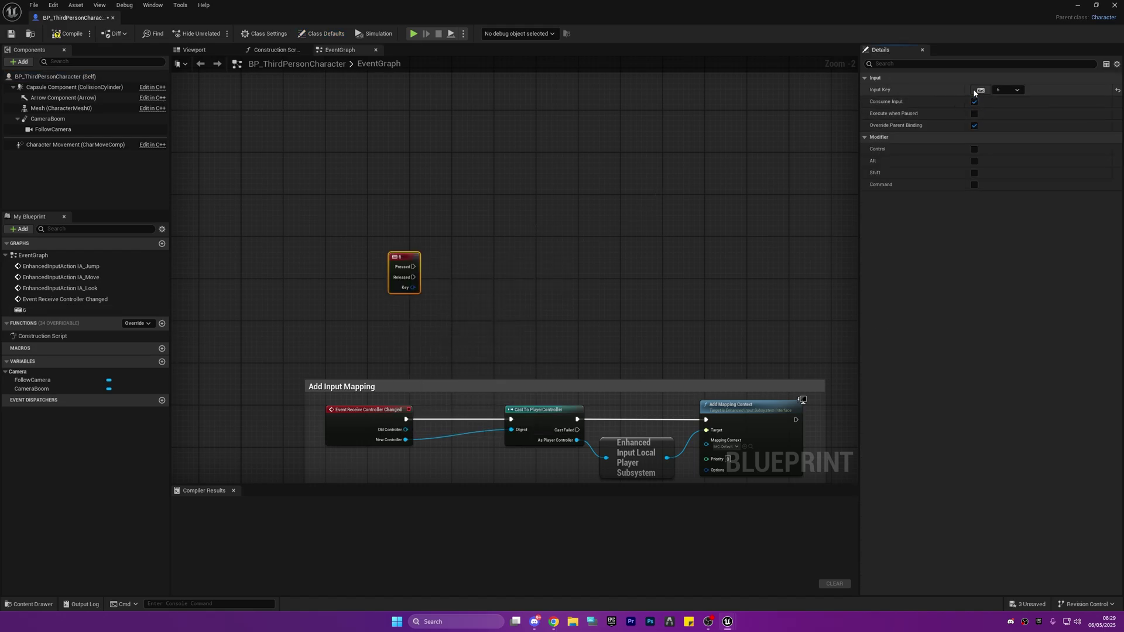
{"action": "left_click", "coordinate": [973, 102]}
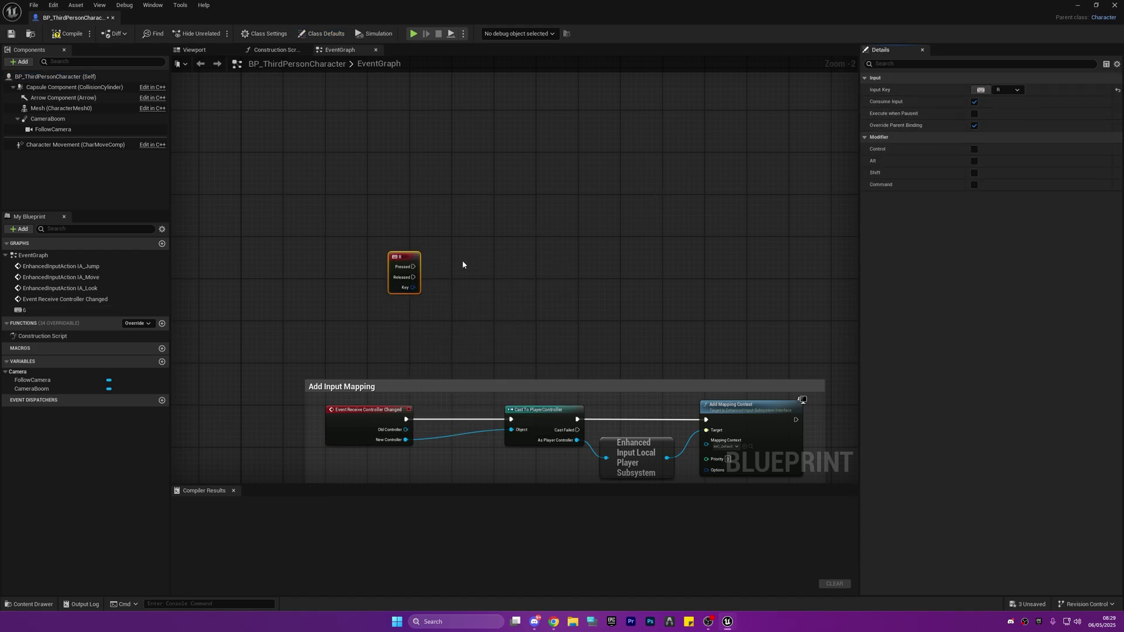
{"action": "left_click", "coordinate": [374, 237]}
Add a Play Montage node driven by the R event's Pressed output and place it beside the event
{"action": "scroll", "coordinate": [451, 284], "scroll_direction": "up", "scroll_amount": 2}
{"action": "left_click_drag", "start_coordinate": [401, 268], "coordinate": [450, 274]}
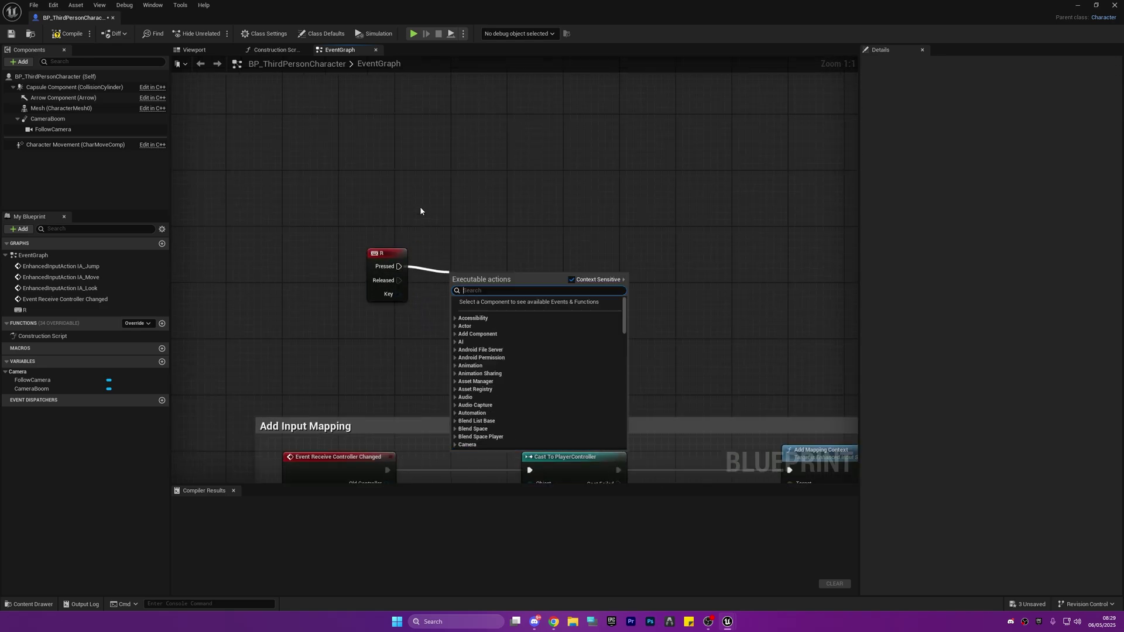
{"action": "type", "text": "PLAY"}
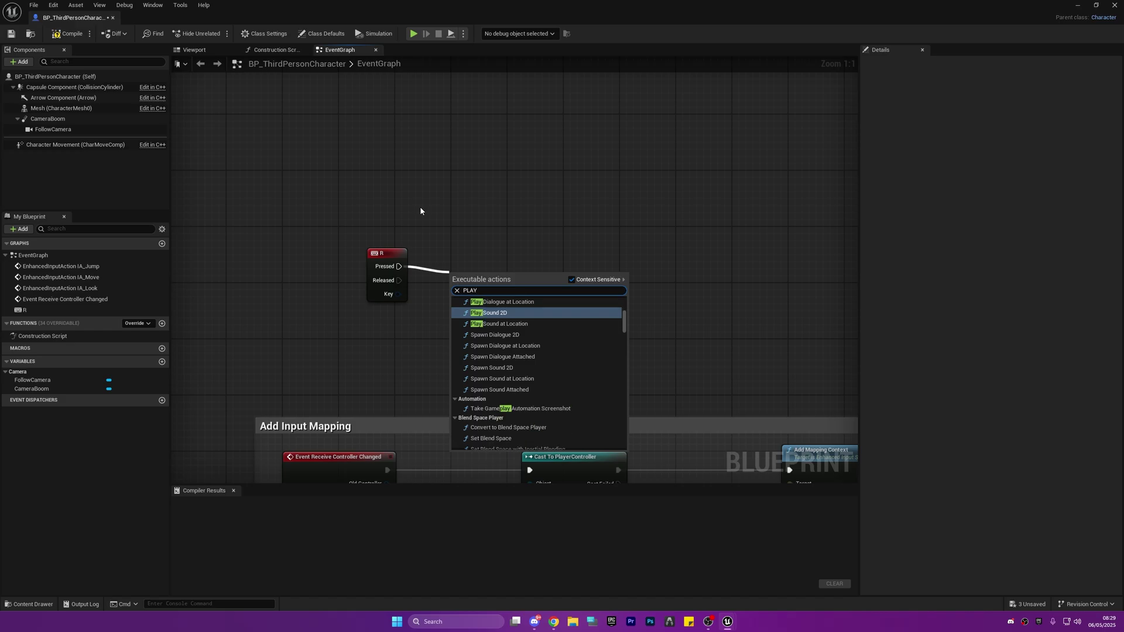
{"action": "type", "text": " ANIM MON"}
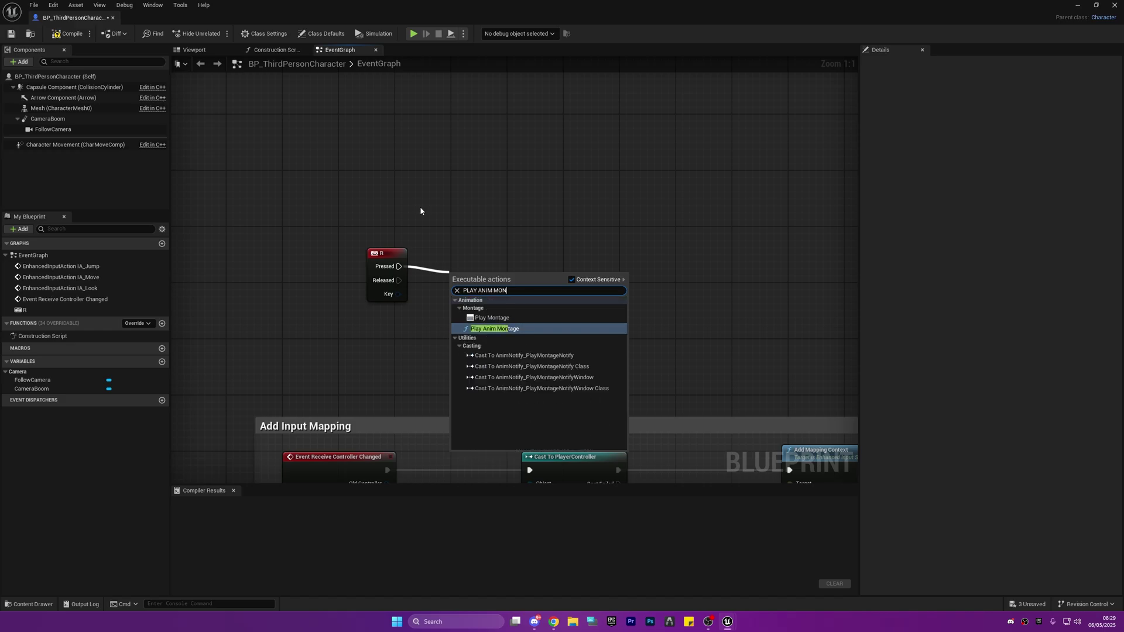
{"action": "type", "text": "TA"}
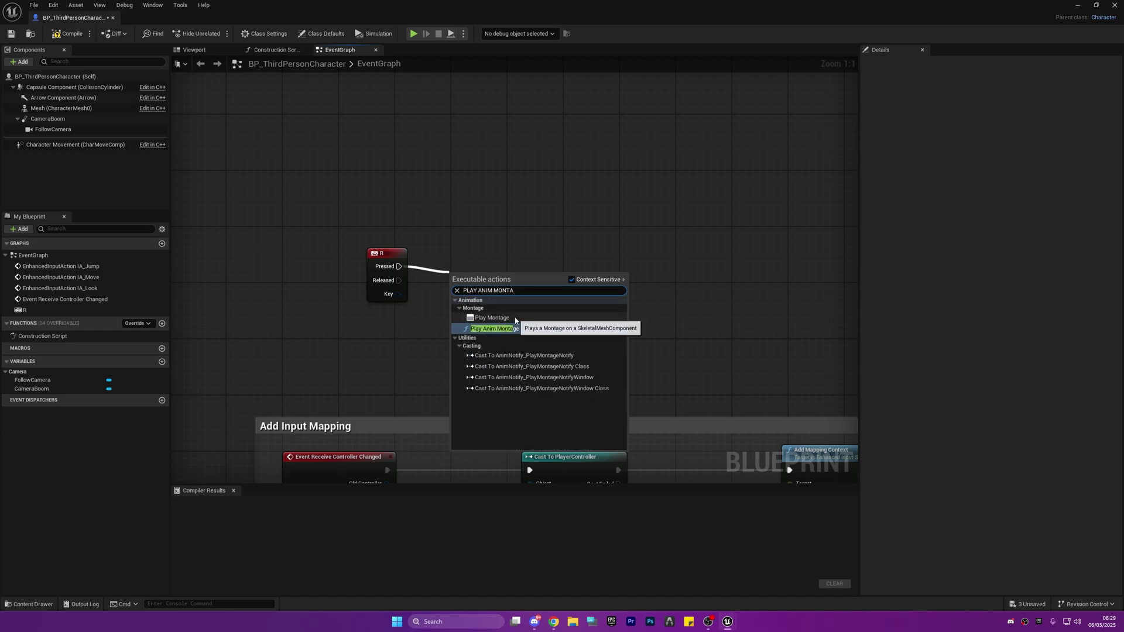
{"action": "left_click", "coordinate": [492, 318]}
{"action": "left_click_drag", "start_coordinate": [525, 278], "coordinate": [518, 193]}
{"action": "left_click", "coordinate": [494, 347]}
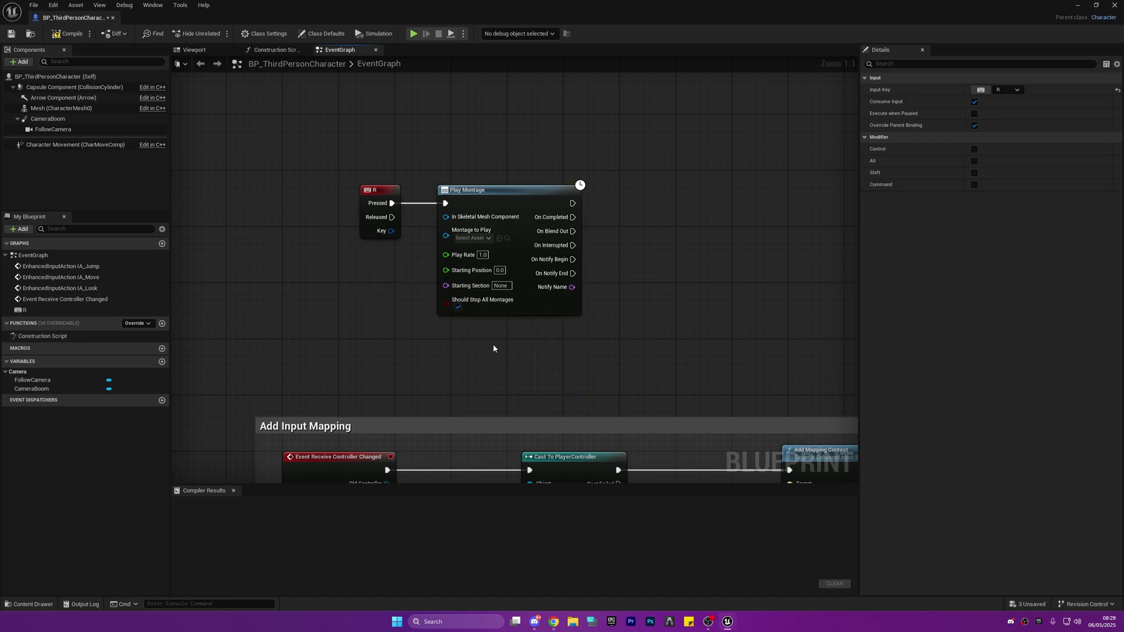
Set the Play Montage node's Montage to Play to AM_RPS_Montage and compile the blueprint
{"action": "left_click", "coordinate": [475, 239]}
{"action": "left_click", "coordinate": [504, 303]}
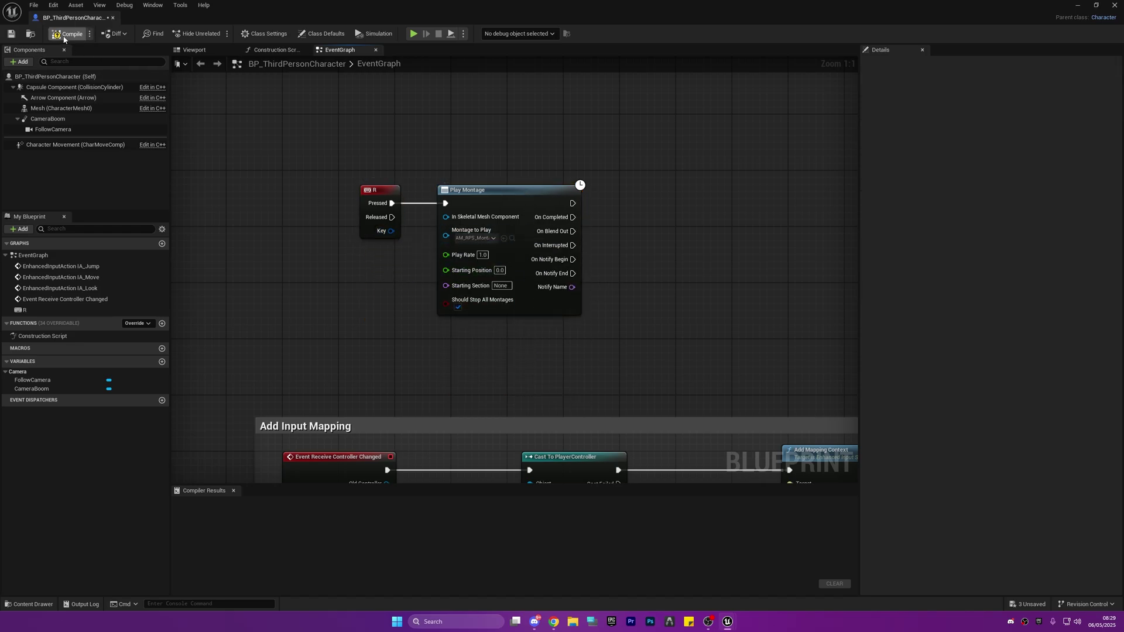
{"action": "left_click", "coordinate": [65, 37]}
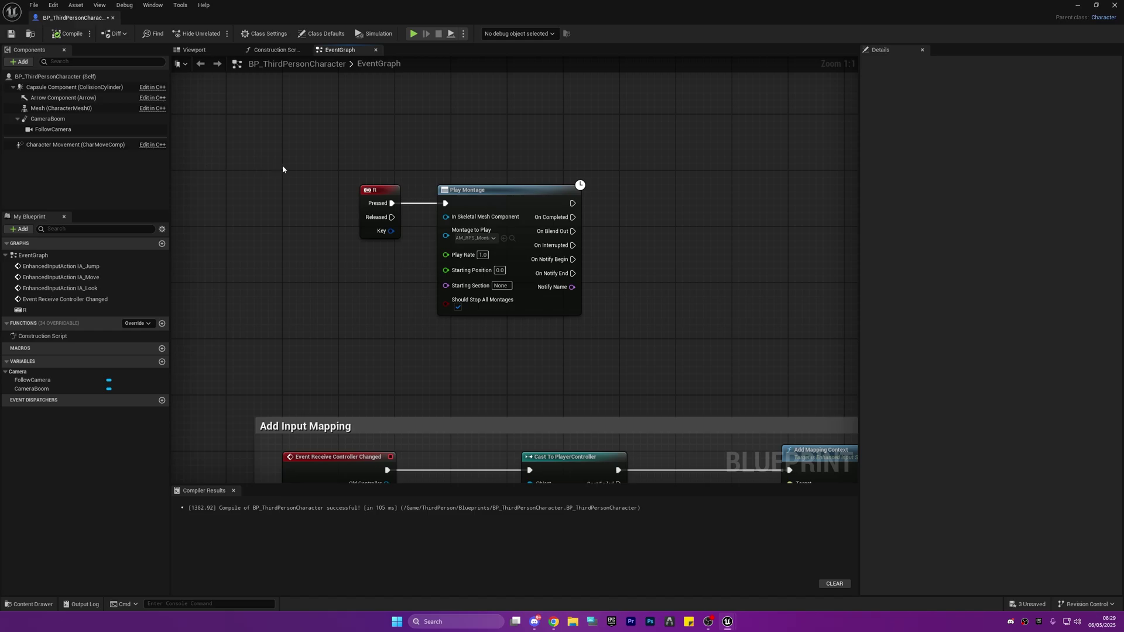
Start and stop a play session, and dock the BP_ThirdPersonCharacter blueprint next to ThirdPersonMap in the main editor window
{"action": "left_click", "coordinate": [413, 34]}
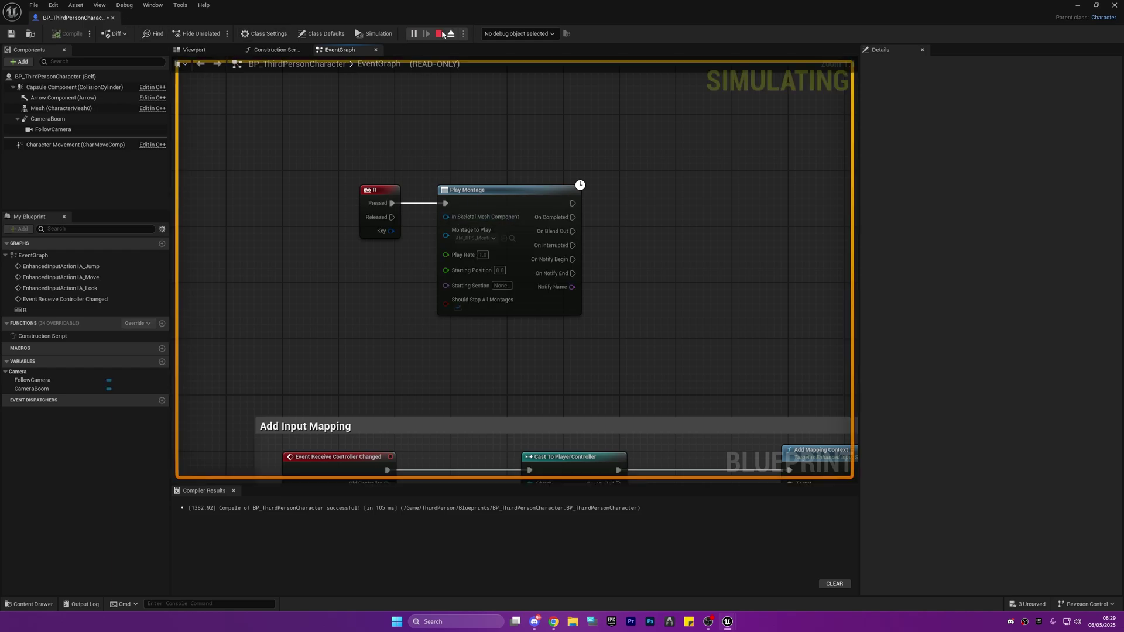
{"action": "left_click", "coordinate": [442, 34]}
{"action": "left_click_drag", "start_coordinate": [71, 18], "coordinate": [217, 20]}
{"action": "left_click", "coordinate": [88, 18]}
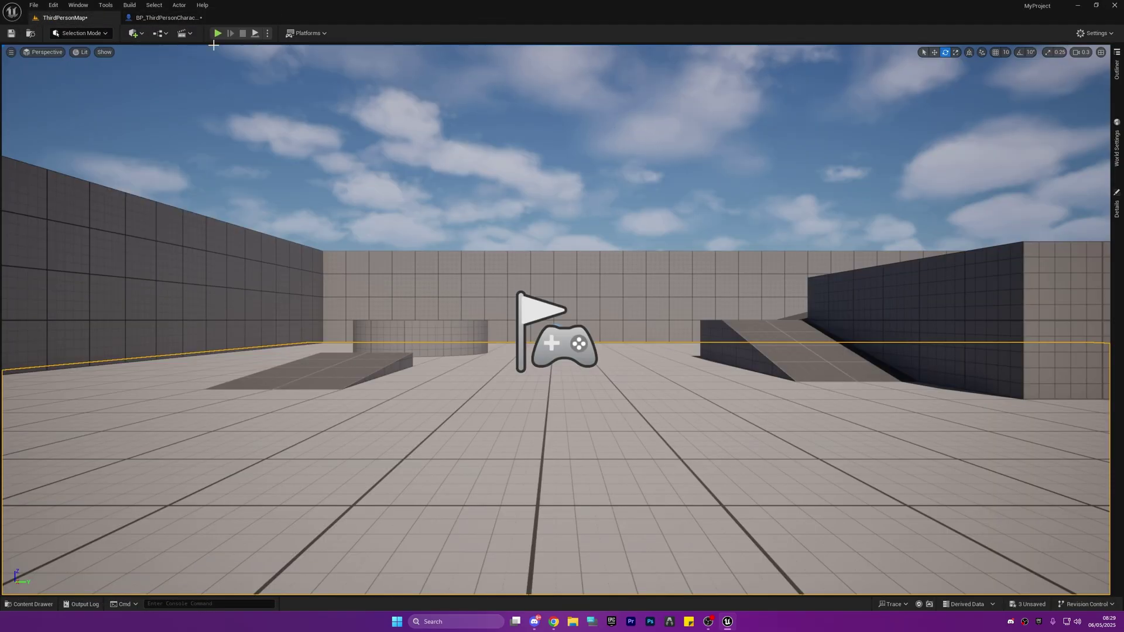
Play-test ThirdPersonMap to check the montage on the character, and end the session
{"action": "left_click", "coordinate": [217, 33]}
{"action": "key", "text": "w"}
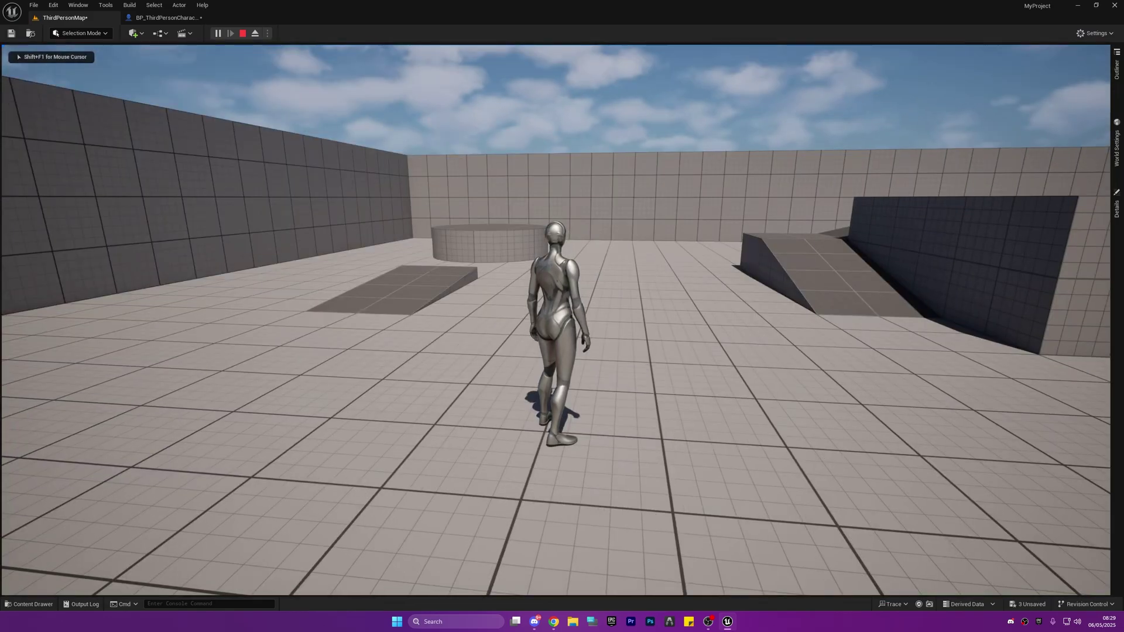
{"action": "mouse_move", "coordinate": [562, 316]}
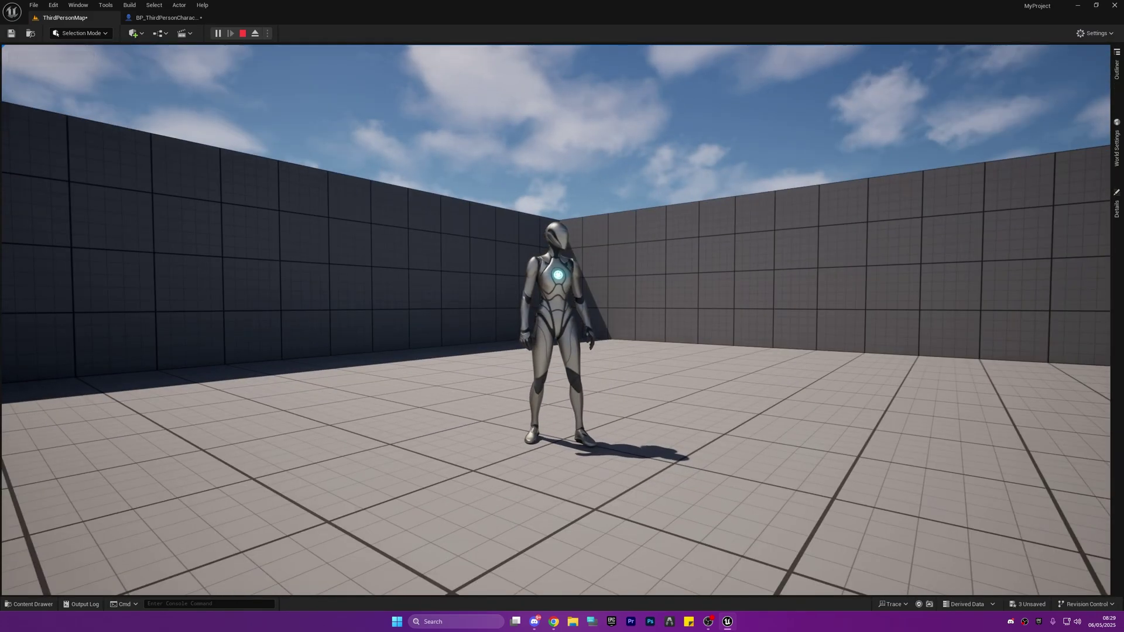
{"action": "key", "text": "Escape"}
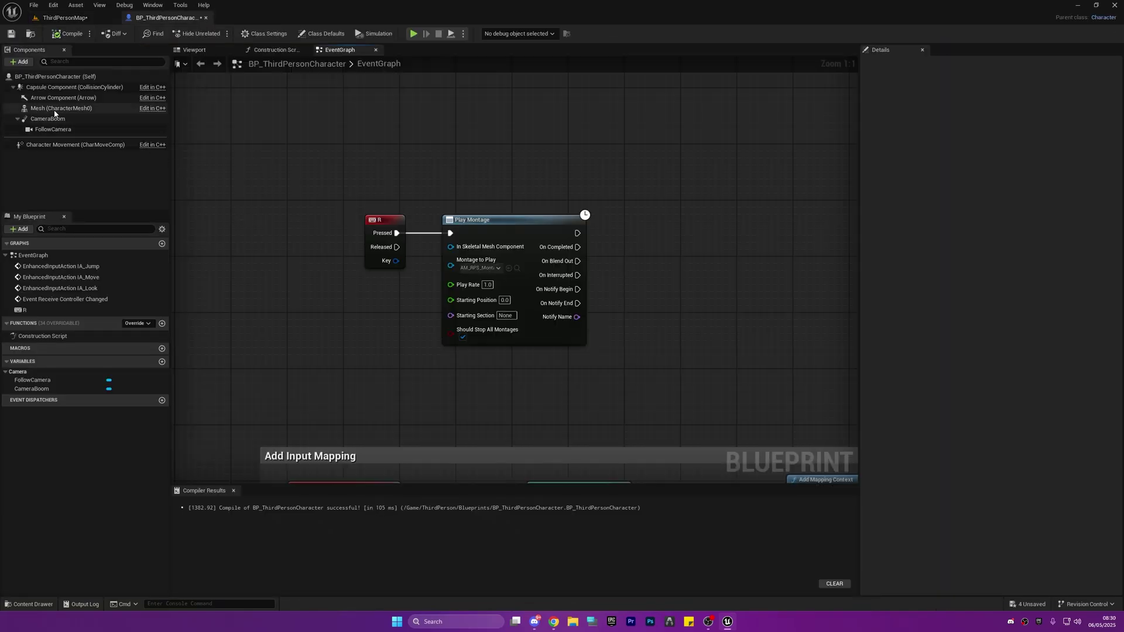
Connect the character's Mesh to Play Montage's In Skeletal Mesh Component input with the R event moved clear, and play-test the level
{"action": "left_click_drag", "start_coordinate": [53, 111], "coordinate": [451, 246]}
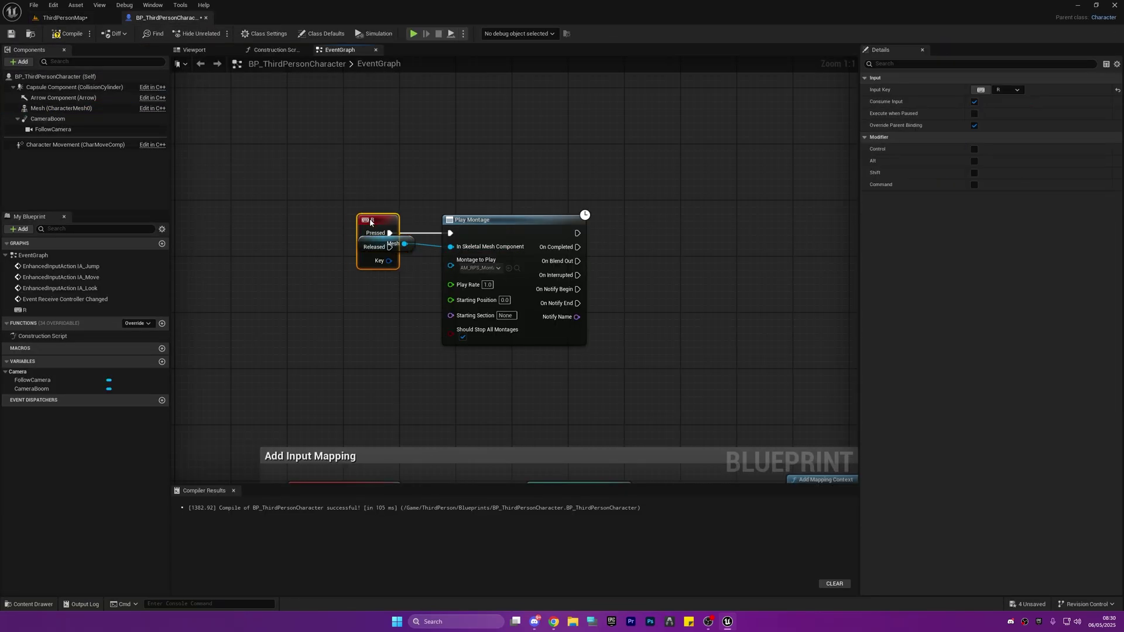
{"action": "left_click_drag", "start_coordinate": [376, 218], "coordinate": [298, 218]}
{"action": "left_click", "coordinate": [63, 17]}
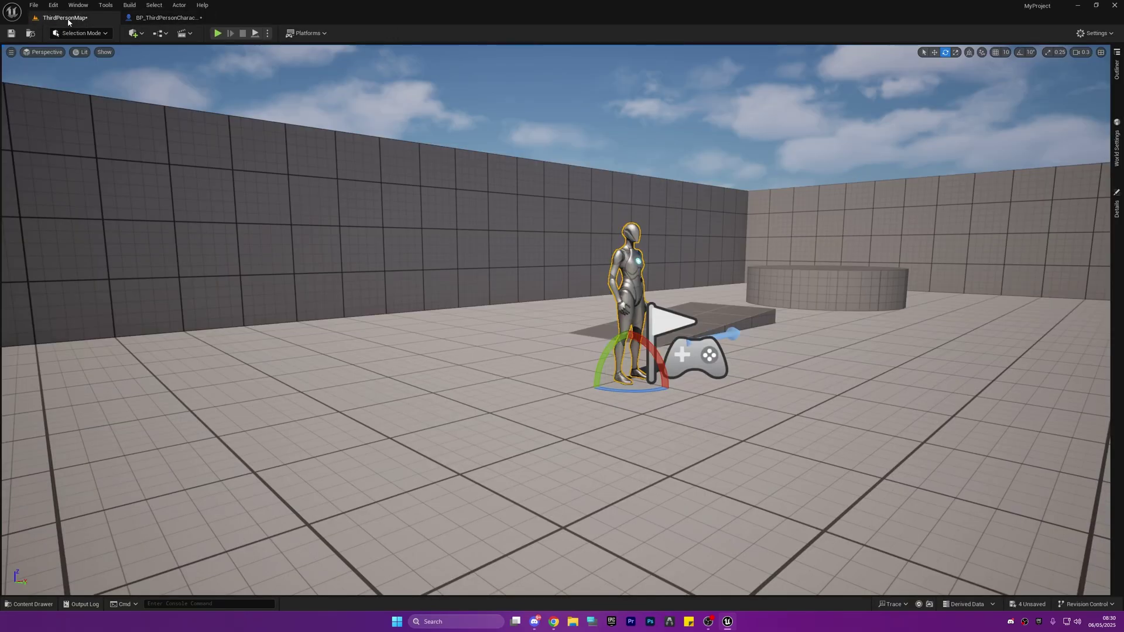
{"action": "left_click", "coordinate": [217, 34]}
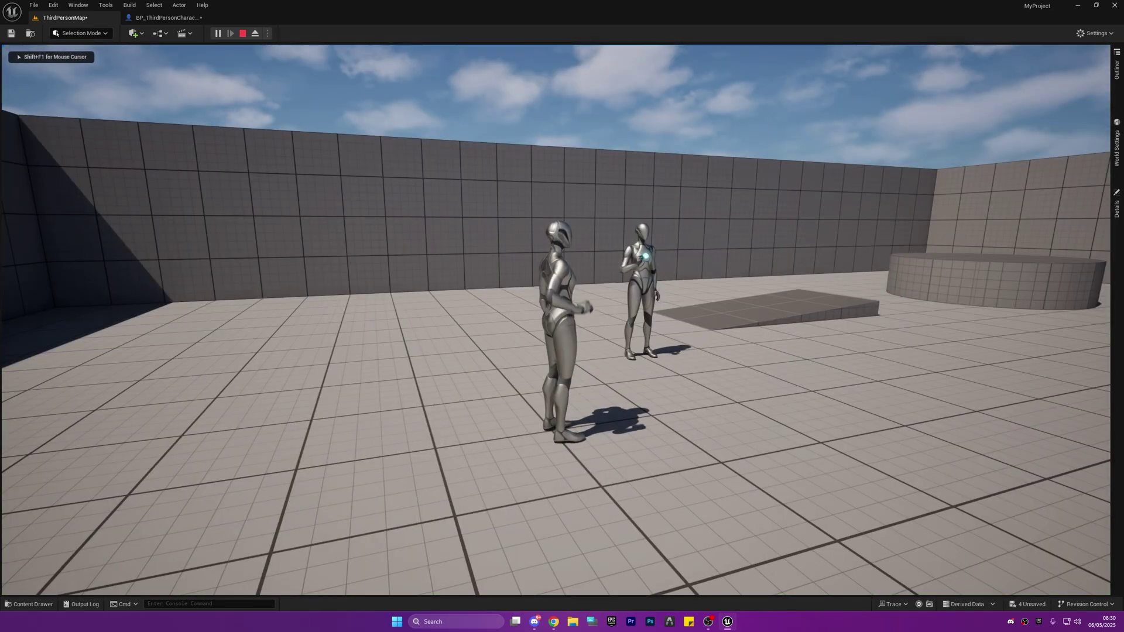
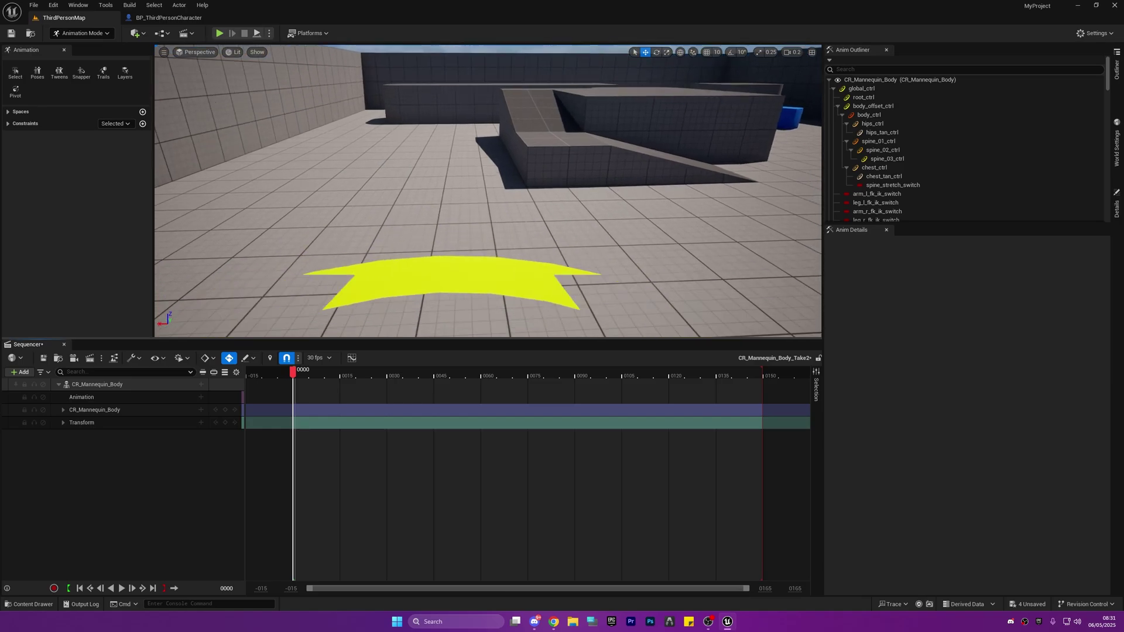
Enlarge the viewport above the Sequencer and frame the CR_Mannequin_Body rig from behind
{"action": "right_click_drag", "start_coordinate": [419, 287], "coordinate": [420, 229]}
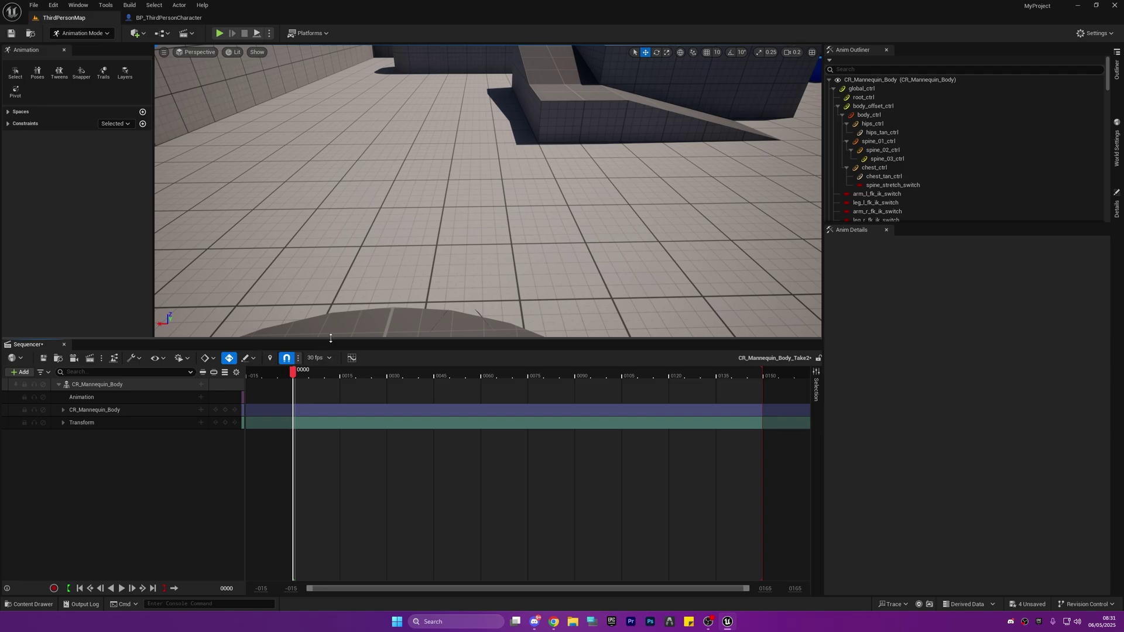
{"action": "left_click_drag", "start_coordinate": [326, 340], "coordinate": [164, 432]}
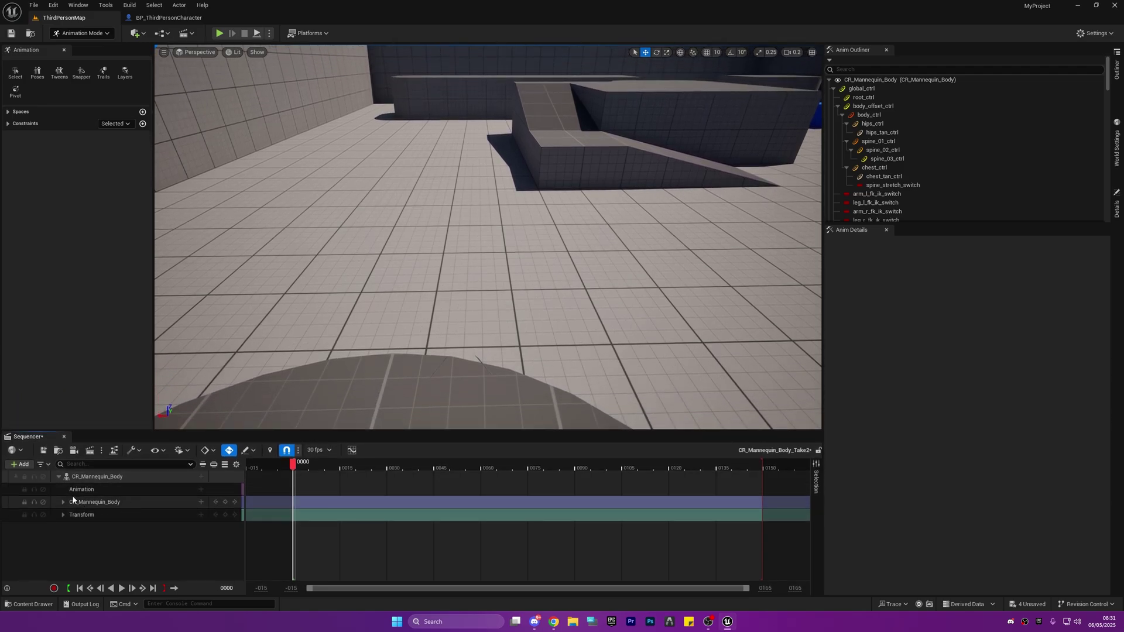
{"action": "scroll", "coordinate": [865, 167], "scroll_direction": "down", "scroll_amount": 3}
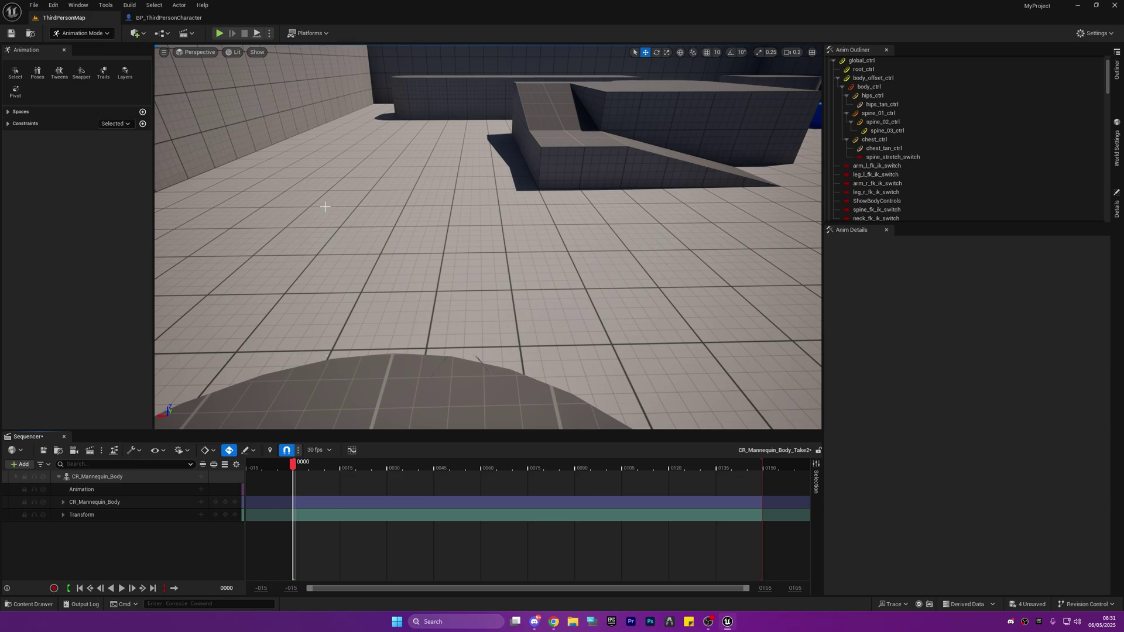
{"action": "right_click_drag", "start_coordinate": [488, 237], "coordinate": [489, 246]}
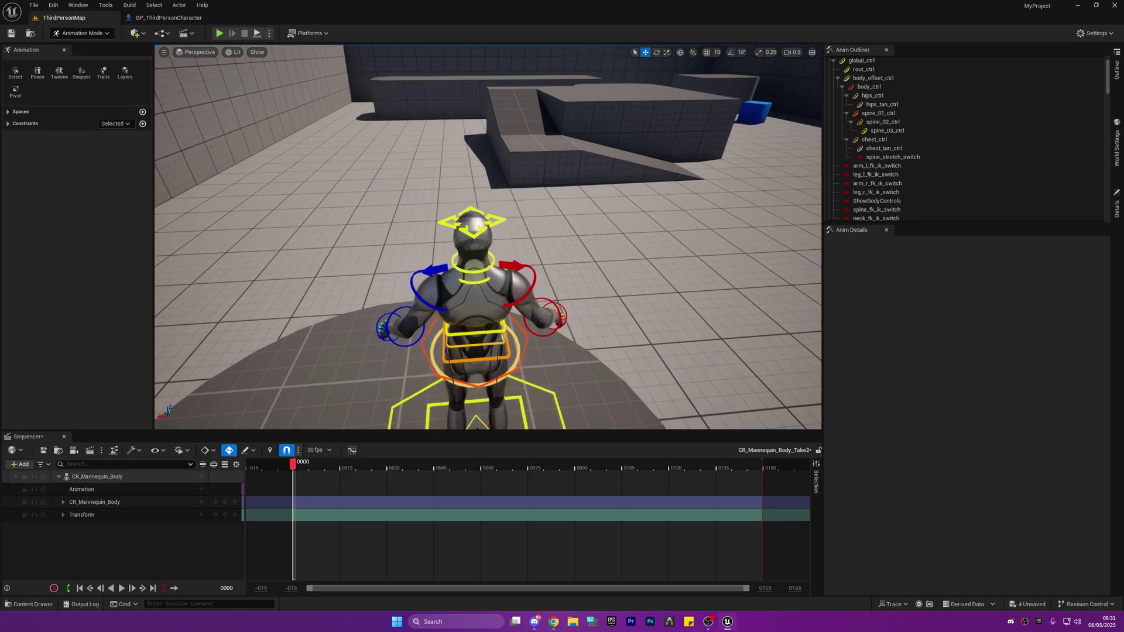
Place a Camera Actor in the level at the mannequin's upper body
{"action": "left_click", "coordinate": [137, 33]}
{"action": "type", "text": "CA"}
{"action": "type", "text": "MERA"}
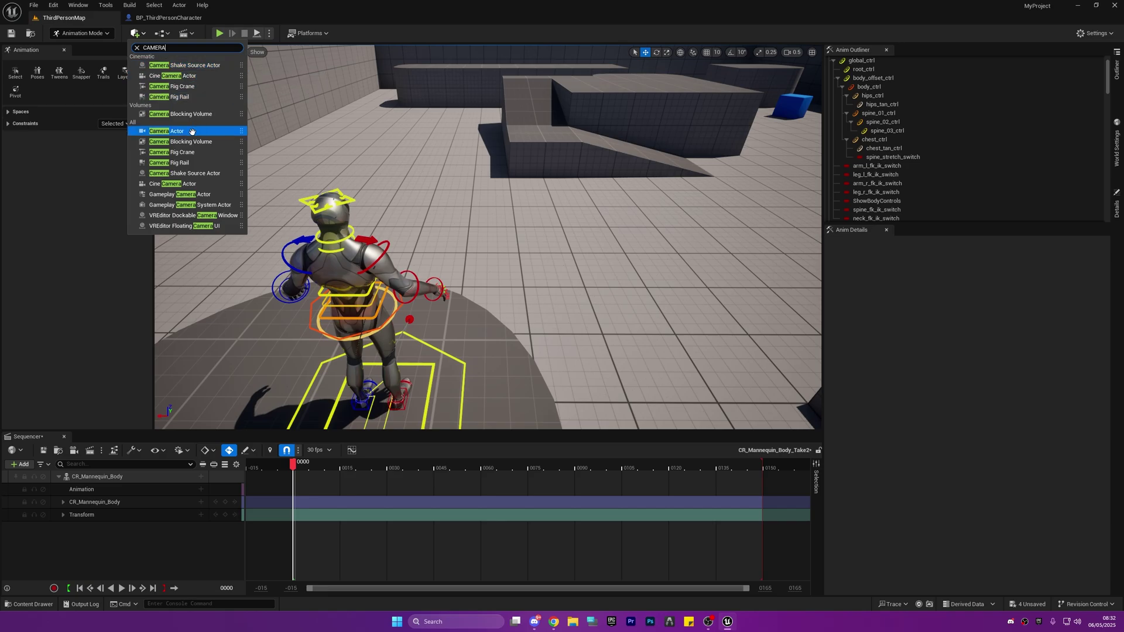
{"action": "left_click_drag", "start_coordinate": [167, 131], "coordinate": [338, 283]}
Rotate and move the Camera Actor to the mannequin's head, and undo the last rotation
{"action": "key", "text": "e"}
{"action": "left_click_drag", "start_coordinate": [251, 270], "coordinate": [358, 242]}
{"action": "key", "text": "w"}
{"action": "left_click_drag", "start_coordinate": [317, 274], "coordinate": [313, 233]}
{"action": "key", "text": "e"}
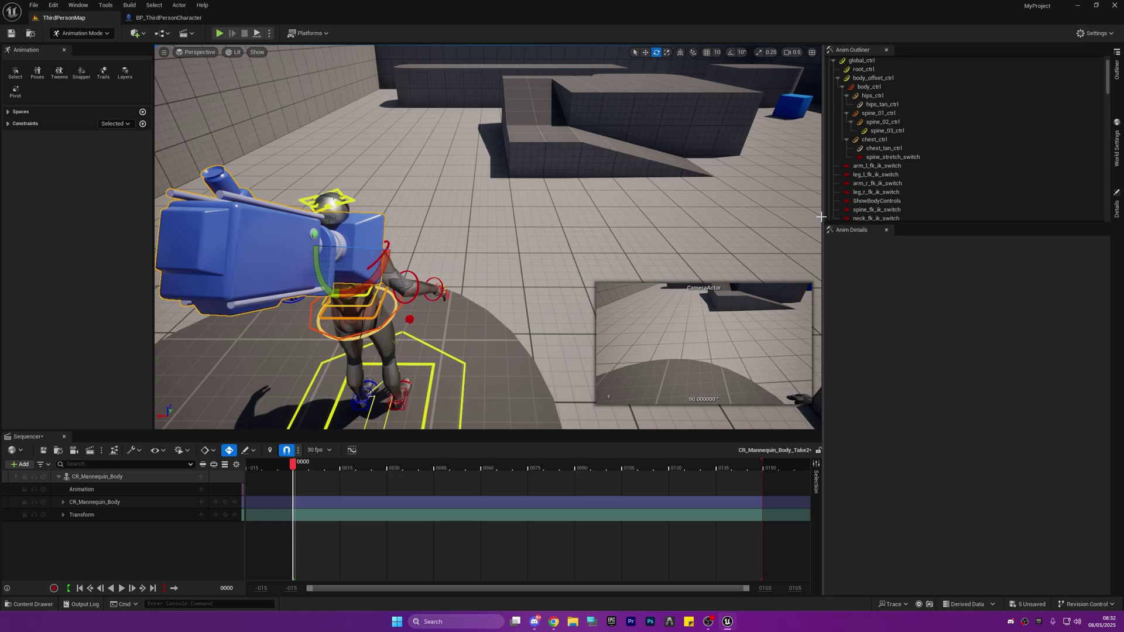
{"action": "key", "text": "ctrl+z"}
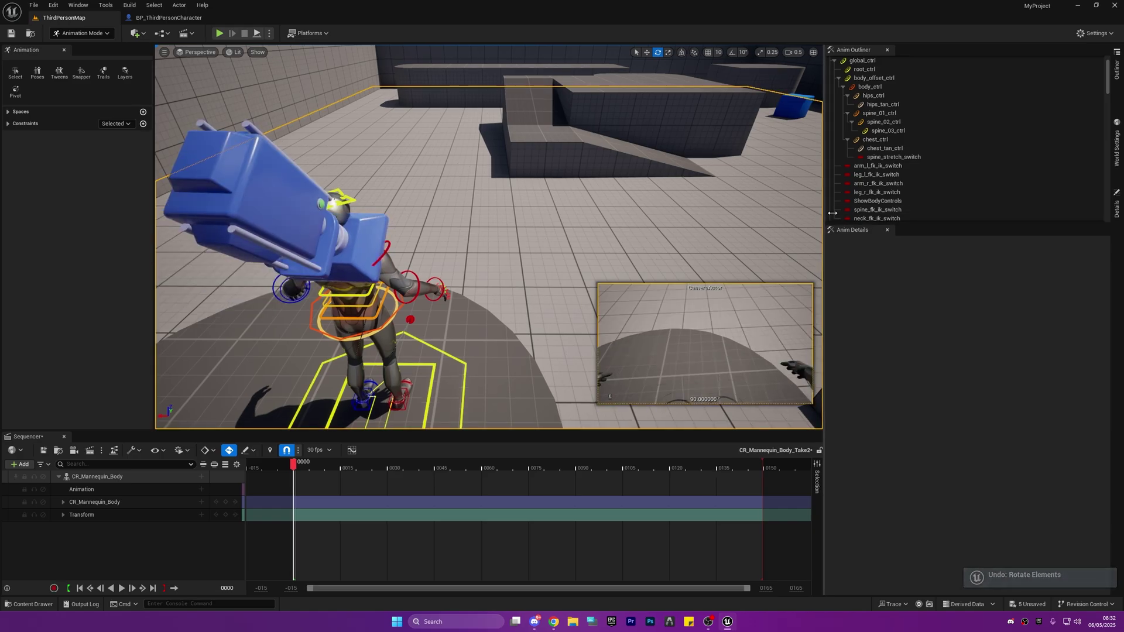
Widen the viewport and tilt the Camera Actor up so it looks ahead of the mannequin
{"action": "left_click_drag", "start_coordinate": [823, 219], "coordinate": [967, 220]}
{"action": "left_click", "coordinate": [438, 276]}
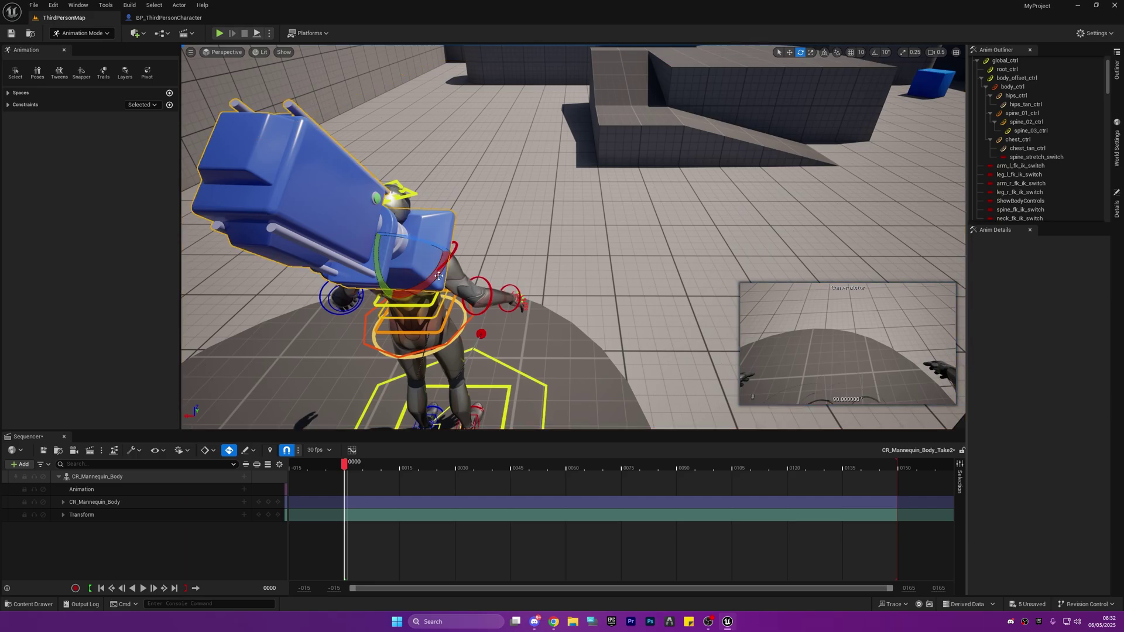
{"action": "left_click_drag", "start_coordinate": [380, 268], "coordinate": [420, 257]}
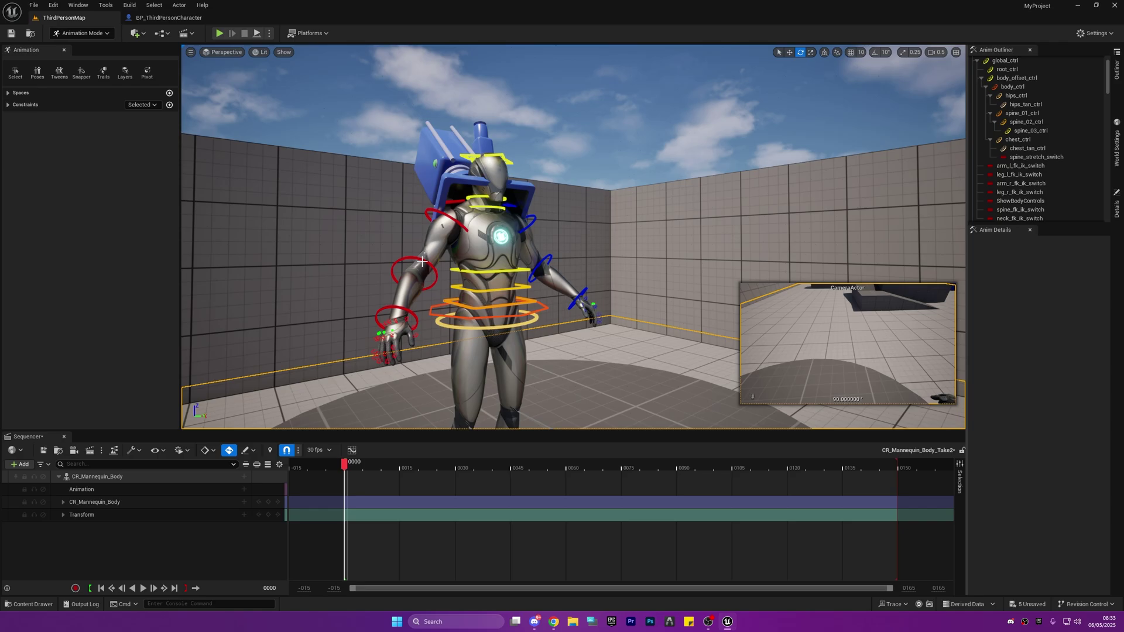
Rotate lowerarm_r_fk_ctrl and lowerarm_l_fk_ctrl to raise both forearms in front of the chest, within the camera's view
{"action": "left_click", "coordinate": [423, 261]}
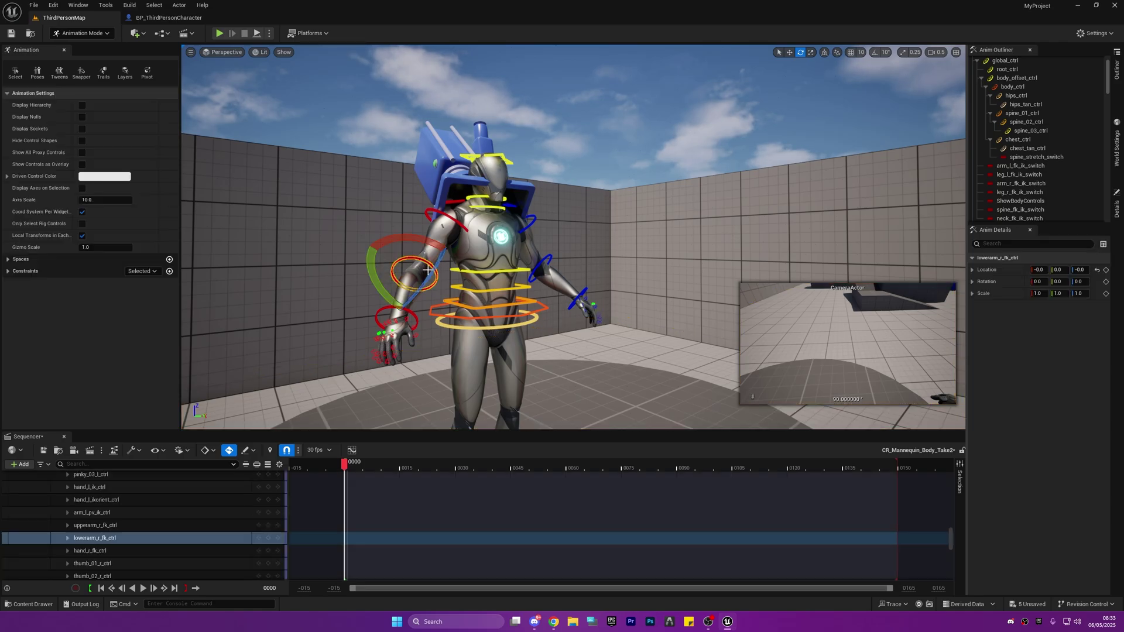
{"action": "left_click_drag", "start_coordinate": [426, 265], "coordinate": [513, 298]}
{"action": "left_click", "coordinate": [553, 269]}
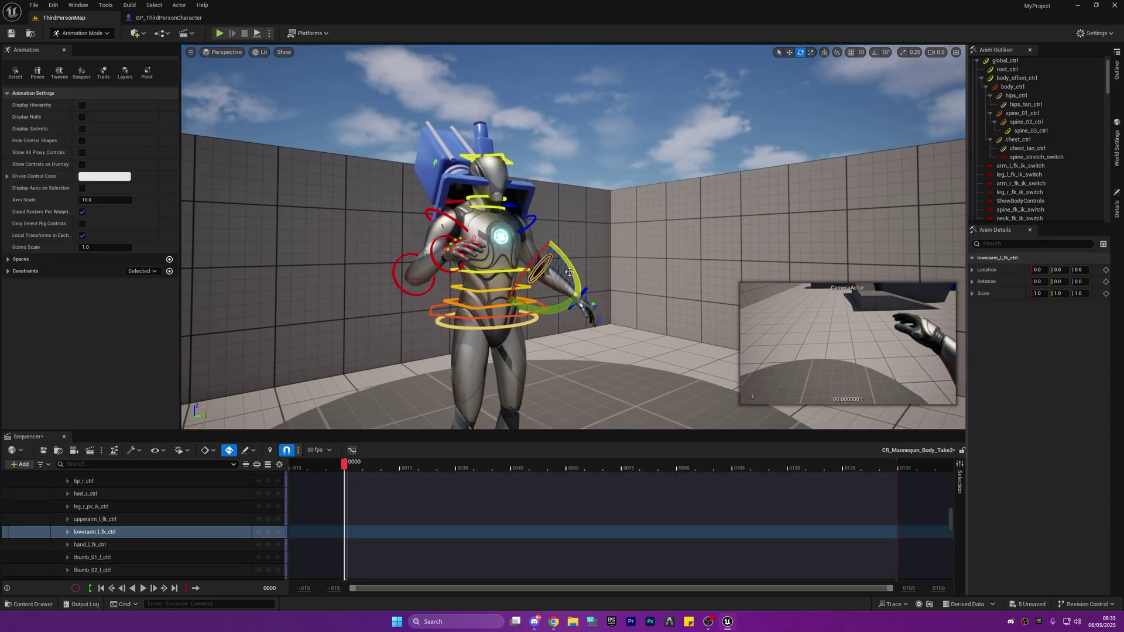
{"action": "mouse_move", "coordinate": [570, 272]}
{"action": "left_mouse_down"}
{"action": "mouse_move", "coordinate": [571, 249]}
{"action": "mouse_move", "coordinate": [565, 291]}
{"action": "mouse_move", "coordinate": [551, 267]}
{"action": "left_mouse_up"}
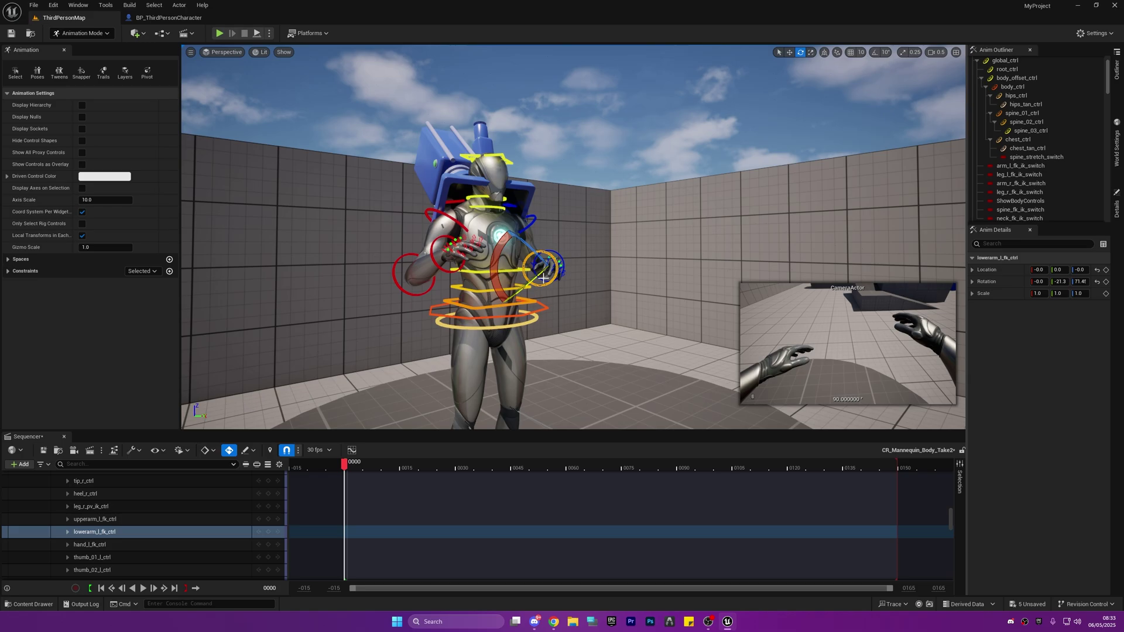
Adjust lowerarm_l_fk_ctrl to bring the mannequin's left hand further into the Camera Actor's view
{"action": "key", "text": "w"}
{"action": "right_click_drag", "start_coordinate": [572, 319], "coordinate": [625, 328]}
{"action": "key", "text": "a"}
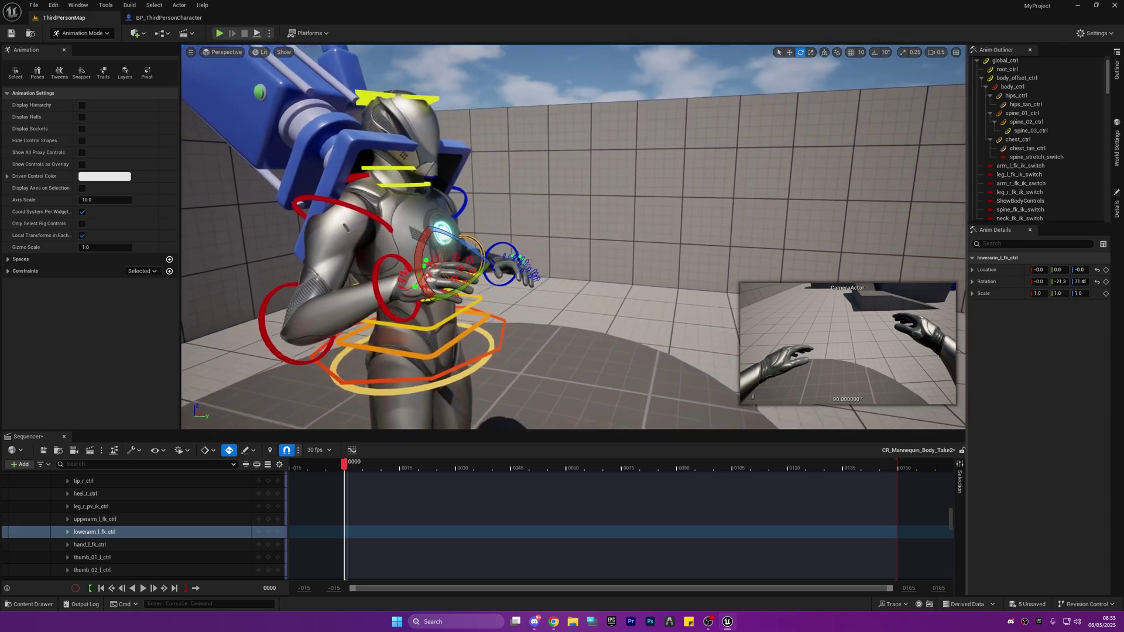
{"action": "right_click_drag", "start_coordinate": [521, 277], "coordinate": [528, 310]}
{"action": "left_click", "coordinate": [434, 244]}
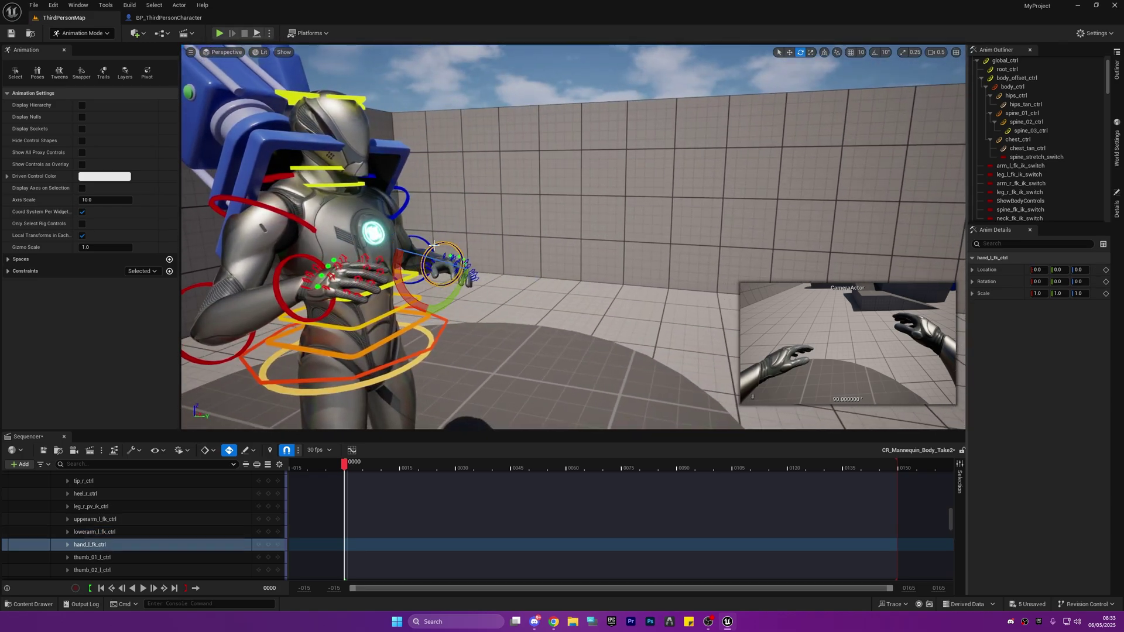
{"action": "left_click", "coordinate": [418, 238]}
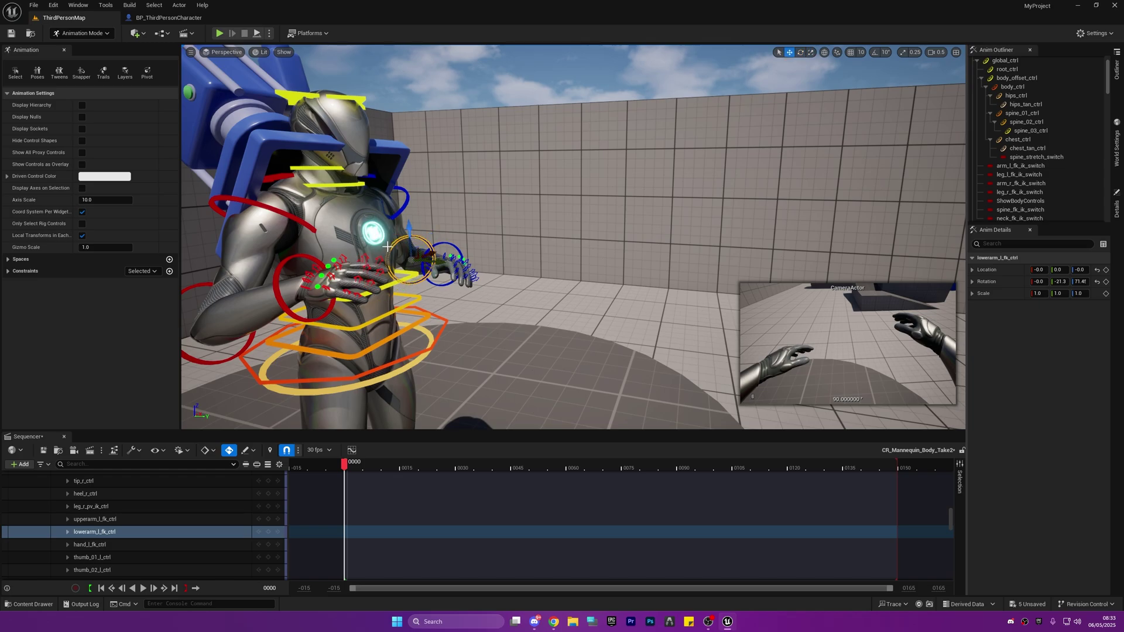
{"action": "left_click_drag", "start_coordinate": [373, 252], "coordinate": [411, 309]}
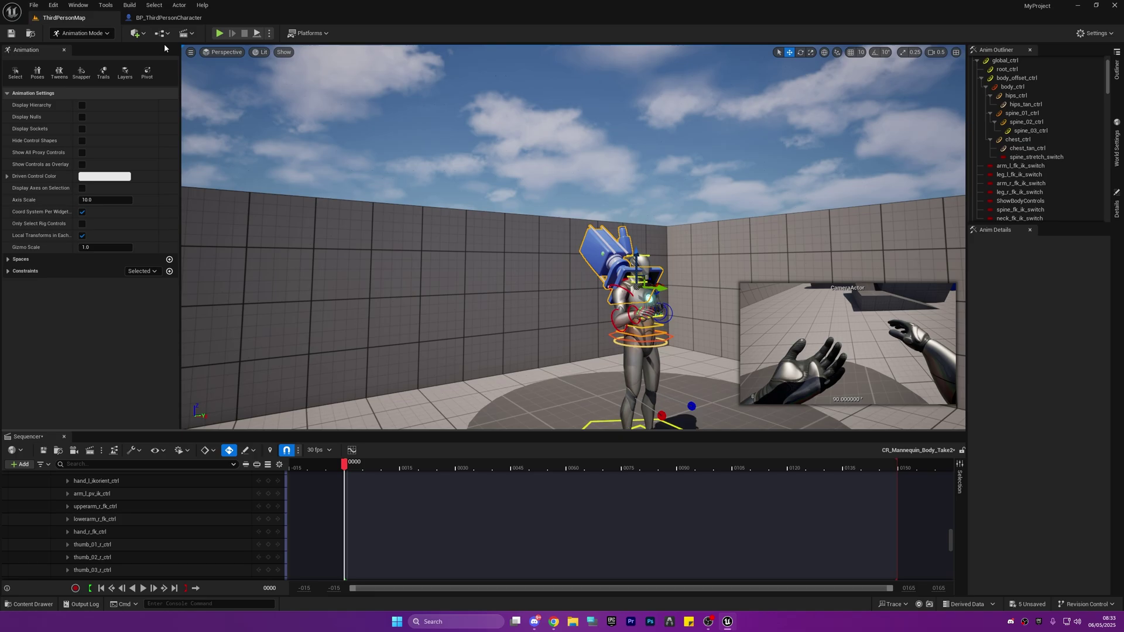
Check the head-mounted Camera in BP_ThirdPersonCharacter, and go back to ThirdPersonMap to view the first CR_Mannequin_Body tracks
{"action": "left_click", "coordinate": [148, 18]}
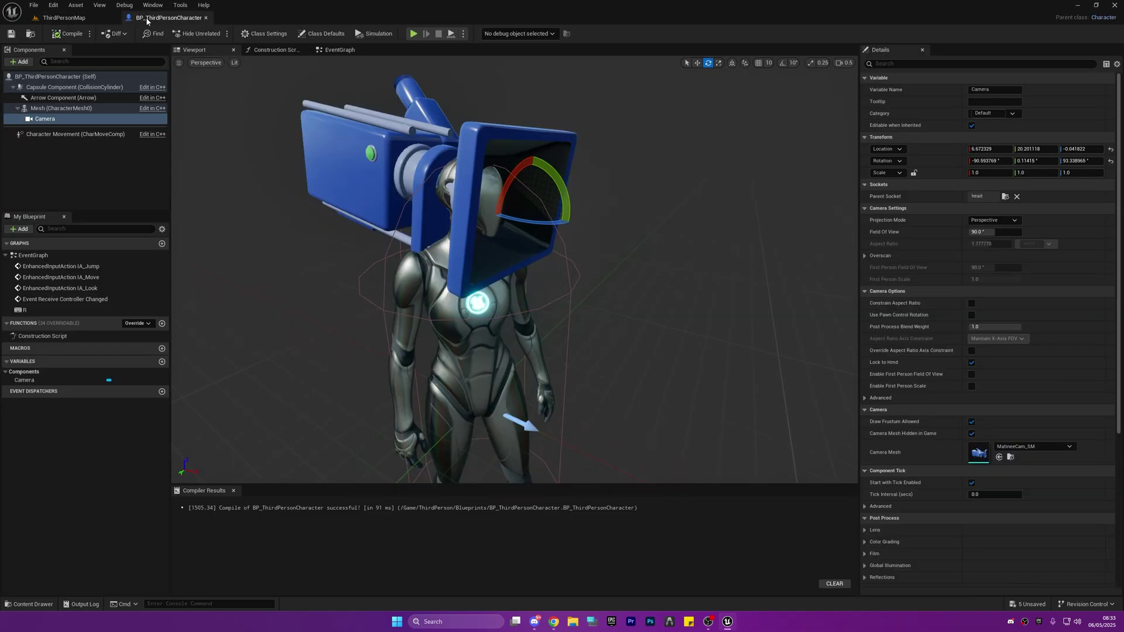
{"action": "left_click", "coordinate": [100, 21]}
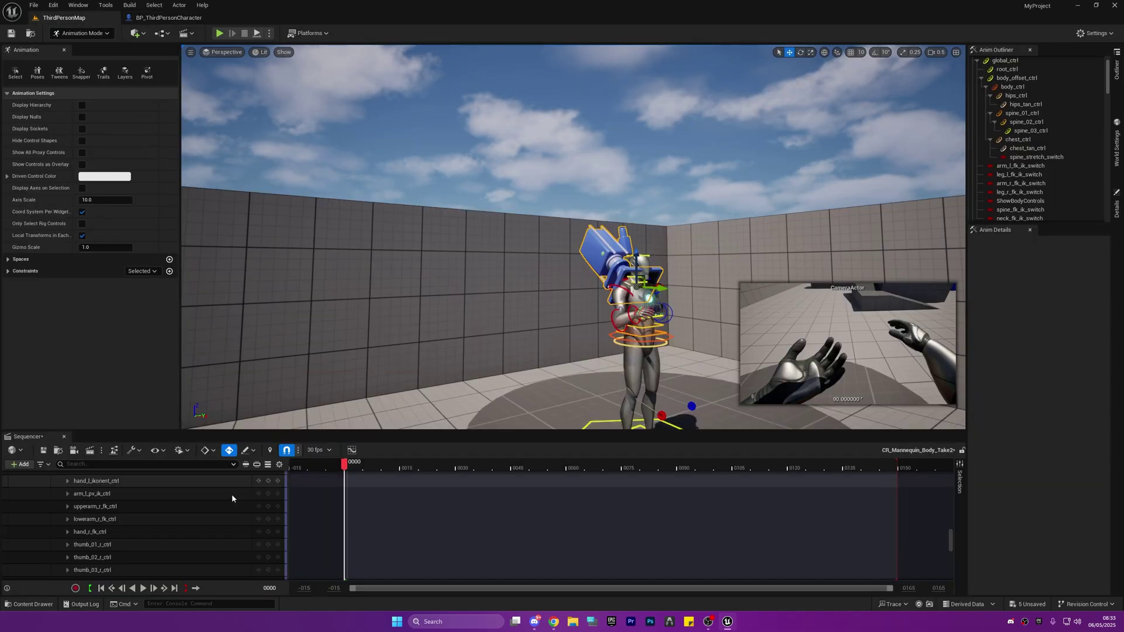
{"action": "left_click_drag", "start_coordinate": [952, 537], "coordinate": [946, 452]}
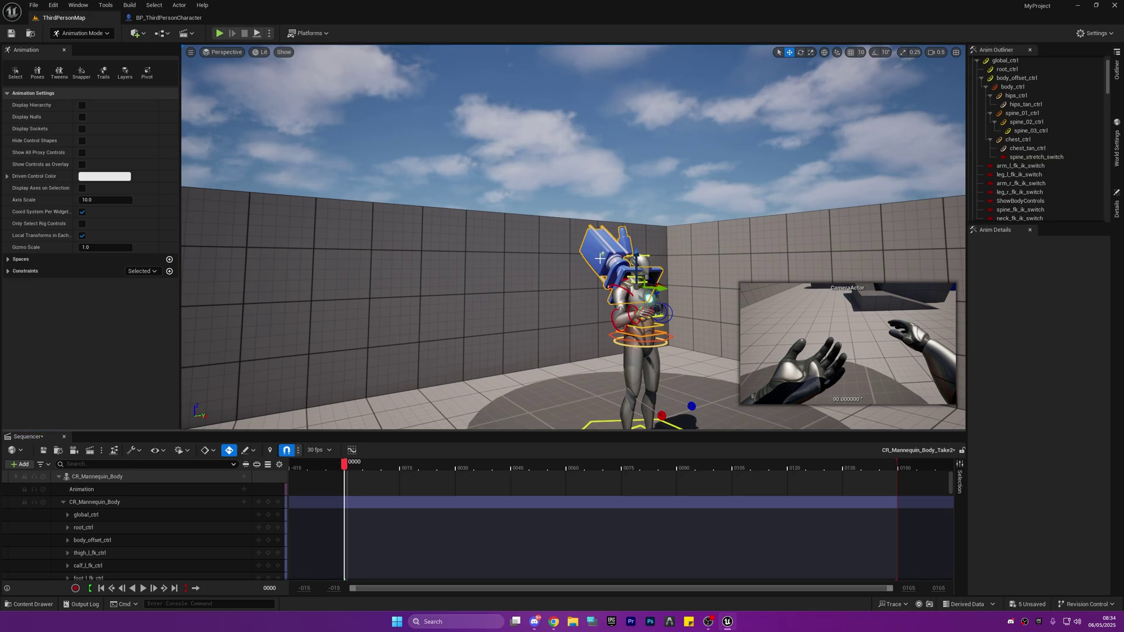
{"action": "left_click", "coordinate": [1118, 76]}
{"action": "right_click", "coordinate": [1022, 430]}
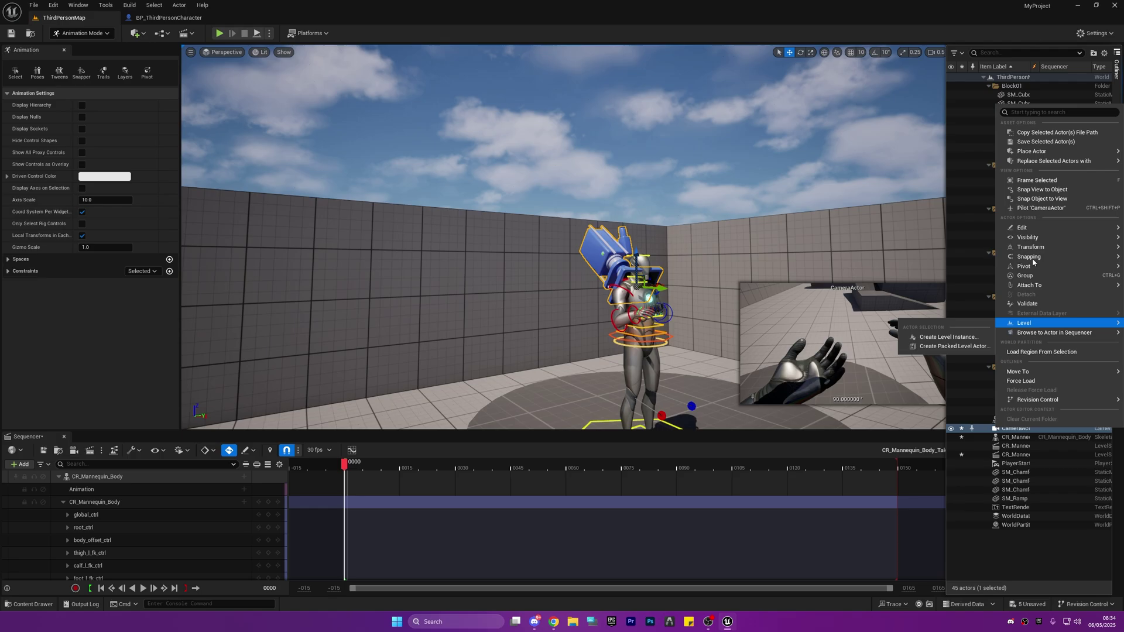
{"action": "mouse_move", "coordinate": [1078, 154]}
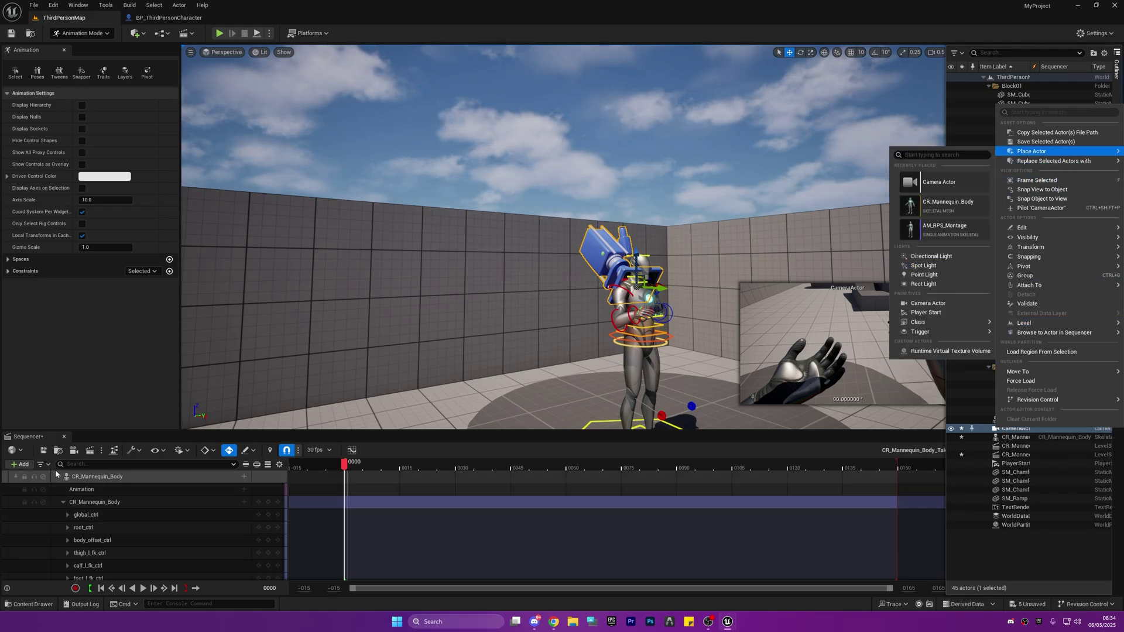
Try adding the CameraActor to the sequence and moving the view while piloting it, and undo the addition
{"action": "left_click", "coordinate": [19, 464]}
{"action": "mouse_move", "coordinate": [82, 302]}
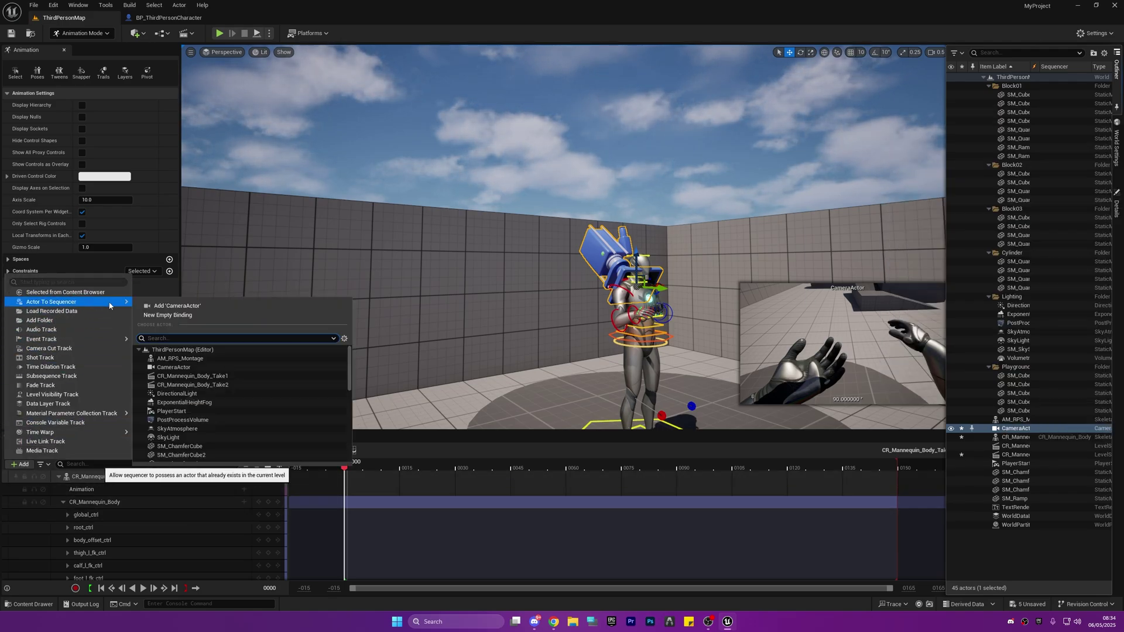
{"action": "left_click", "coordinate": [173, 306]}
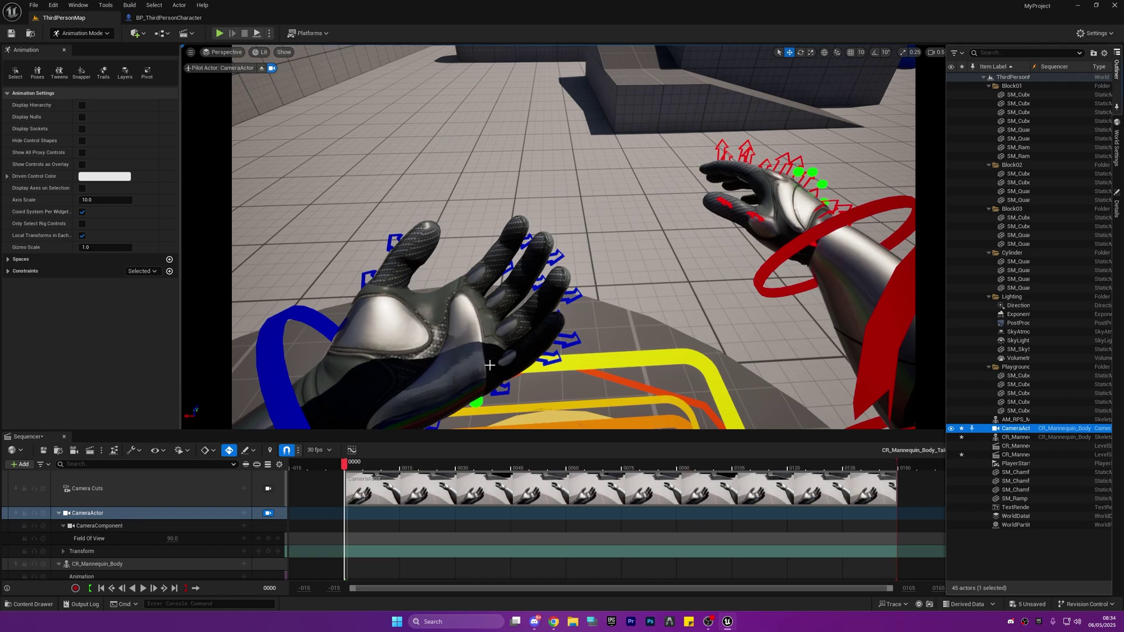
{"action": "key", "text": "s"}
{"action": "right_click_drag", "start_coordinate": [529, 360], "coordinate": [529, 304]}
{"action": "key", "text": "w"}
{"action": "key", "text": "ctrl+z"}
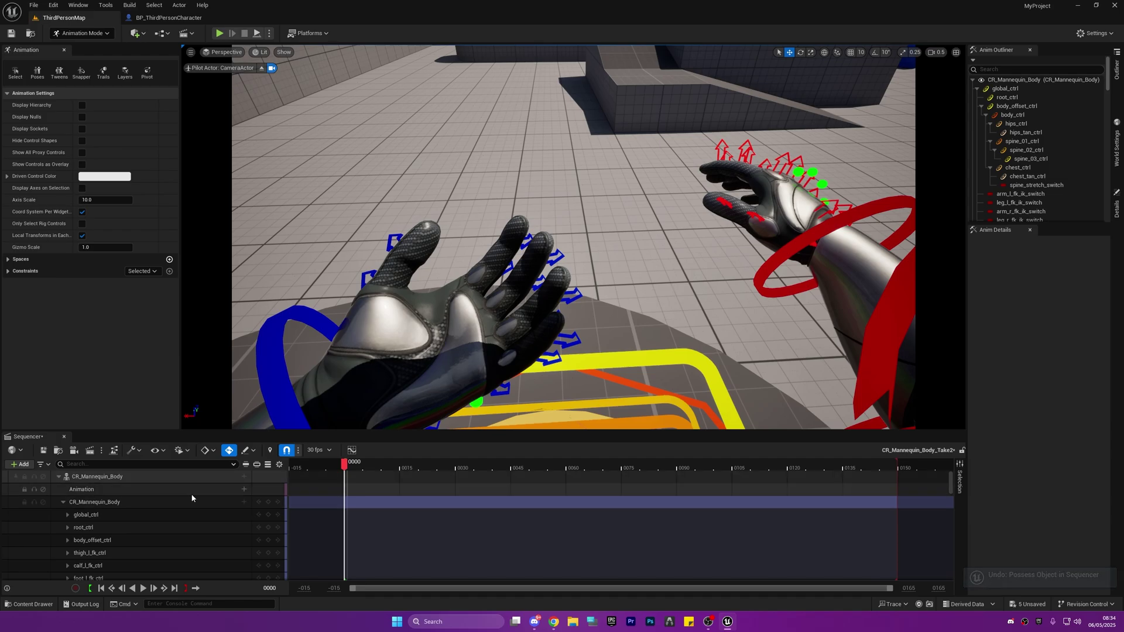
Collapse the CR_Mannequin_Body control tracks, add the CameraActor to the sequence, and lock the viewport to it
{"action": "left_click", "coordinate": [63, 503]}
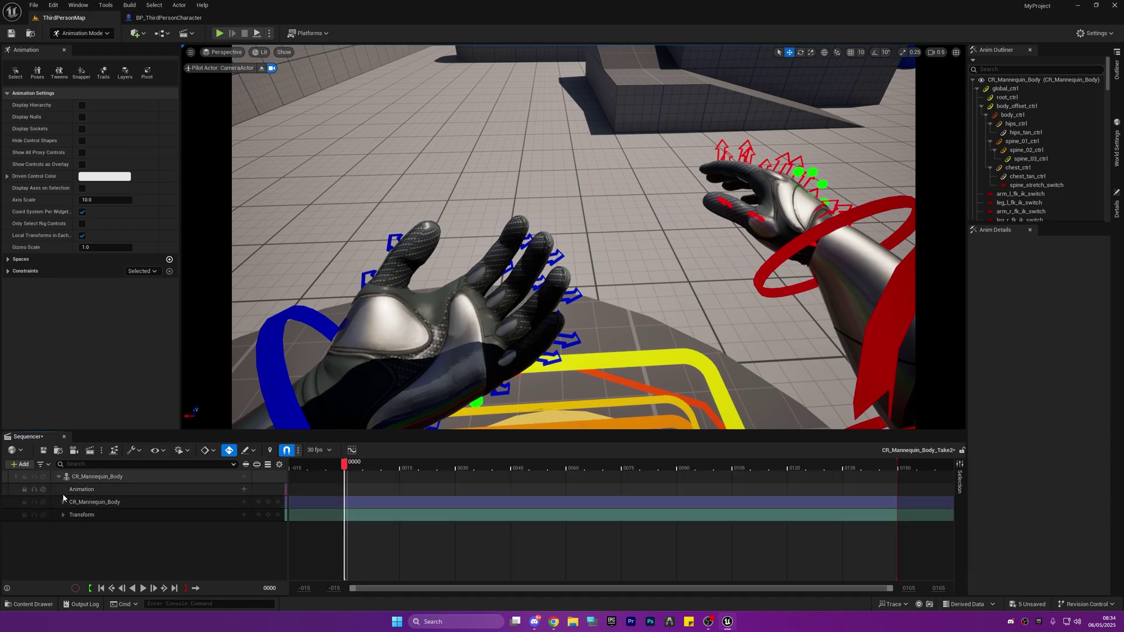
{"action": "left_click", "coordinate": [21, 464]}
{"action": "mouse_move", "coordinate": [126, 302]}
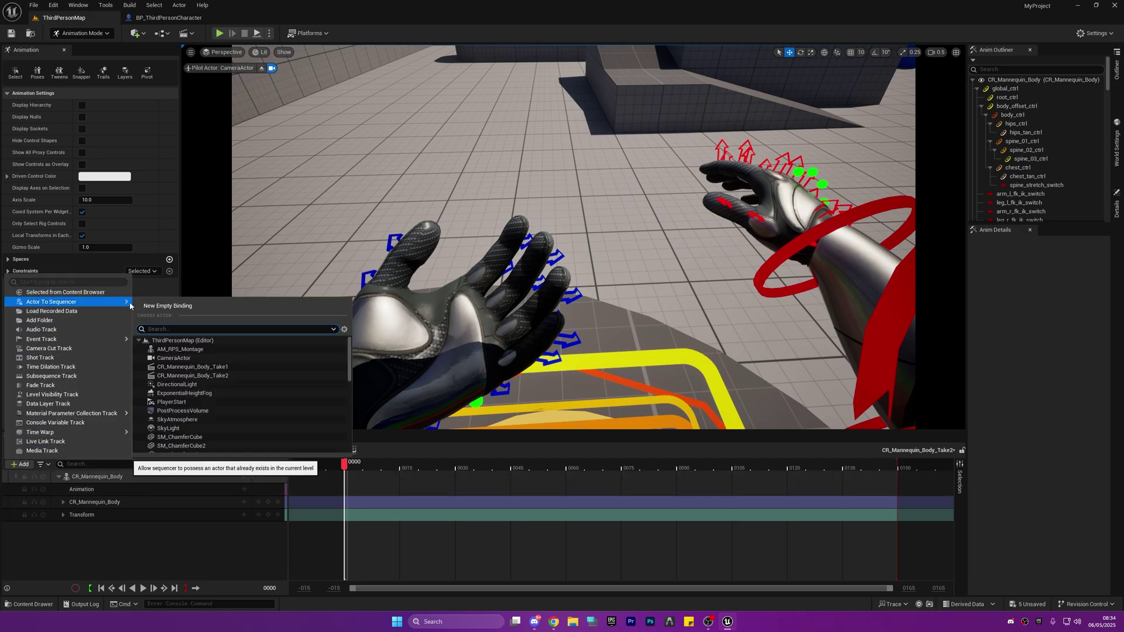
{"action": "left_click", "coordinate": [170, 358]}
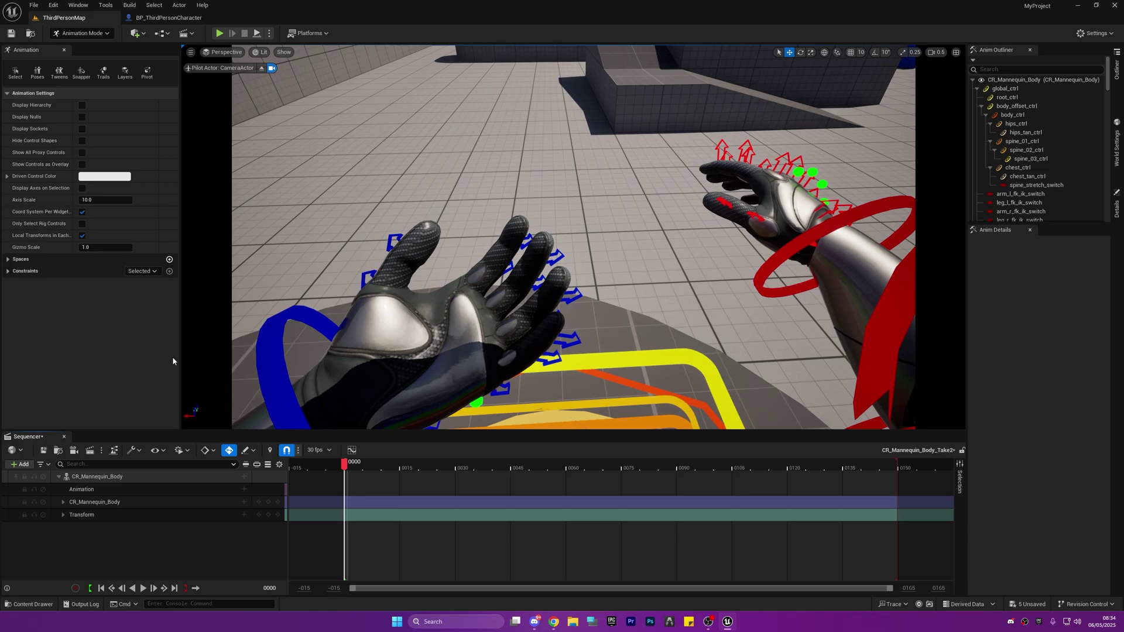
{"action": "left_click", "coordinate": [271, 515]}
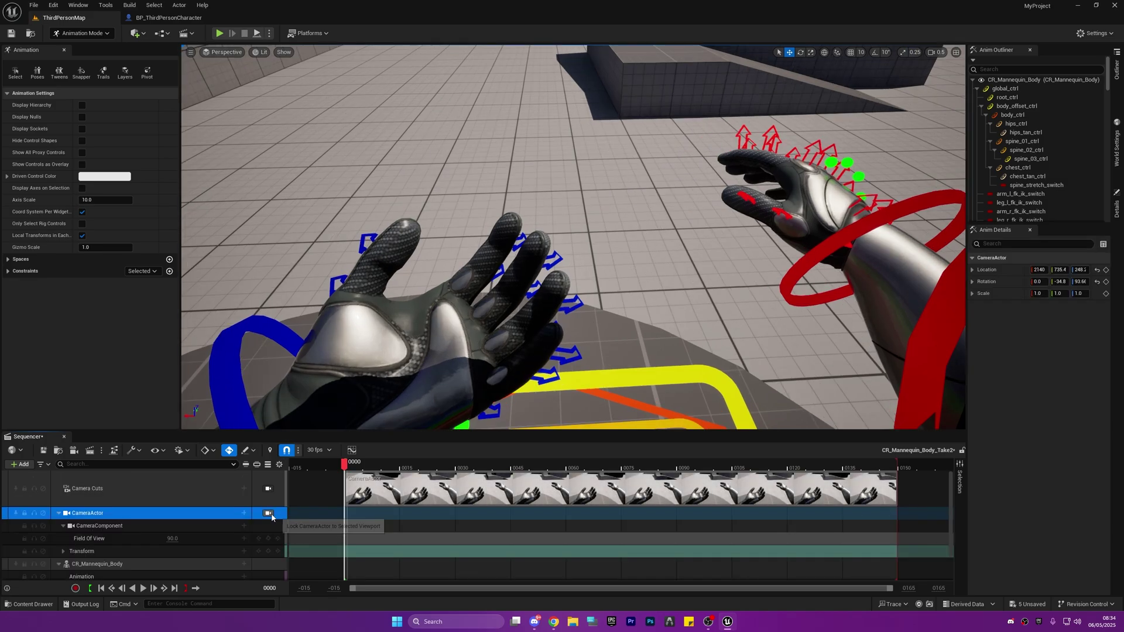
{"action": "left_click", "coordinate": [269, 514]}
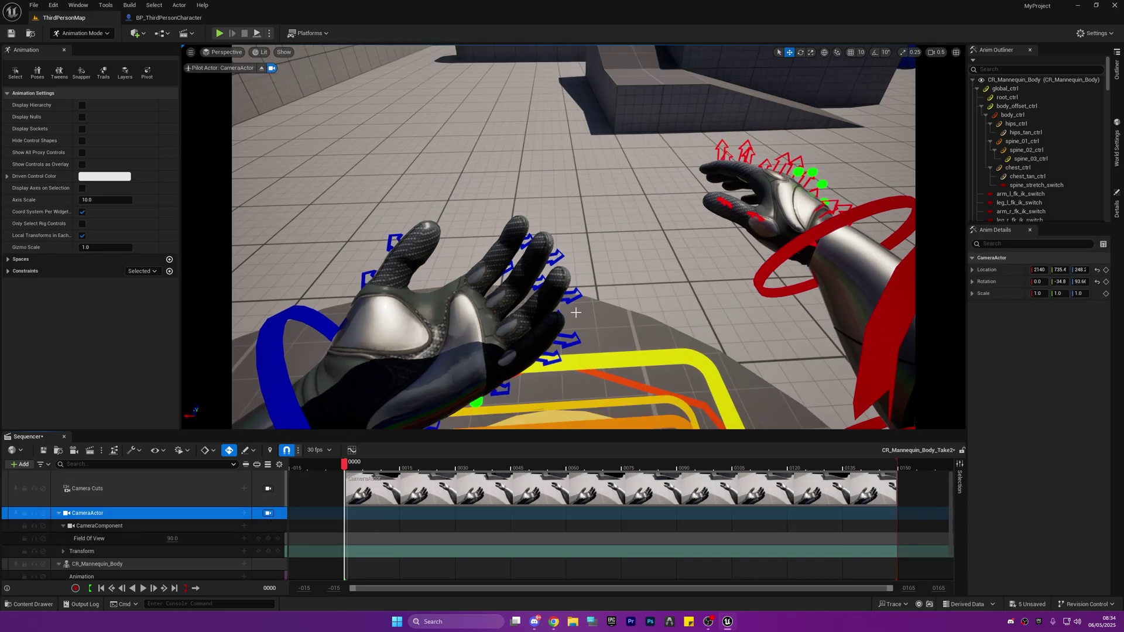
Rotate hand_r_fk_ctrl so the right hand points up with its back to the camera, and tilt the piloted camera slightly up
{"action": "left_click", "coordinate": [788, 253]}
{"action": "left_click_drag", "start_coordinate": [805, 261], "coordinate": [802, 228]}
{"action": "key", "text": "e"}
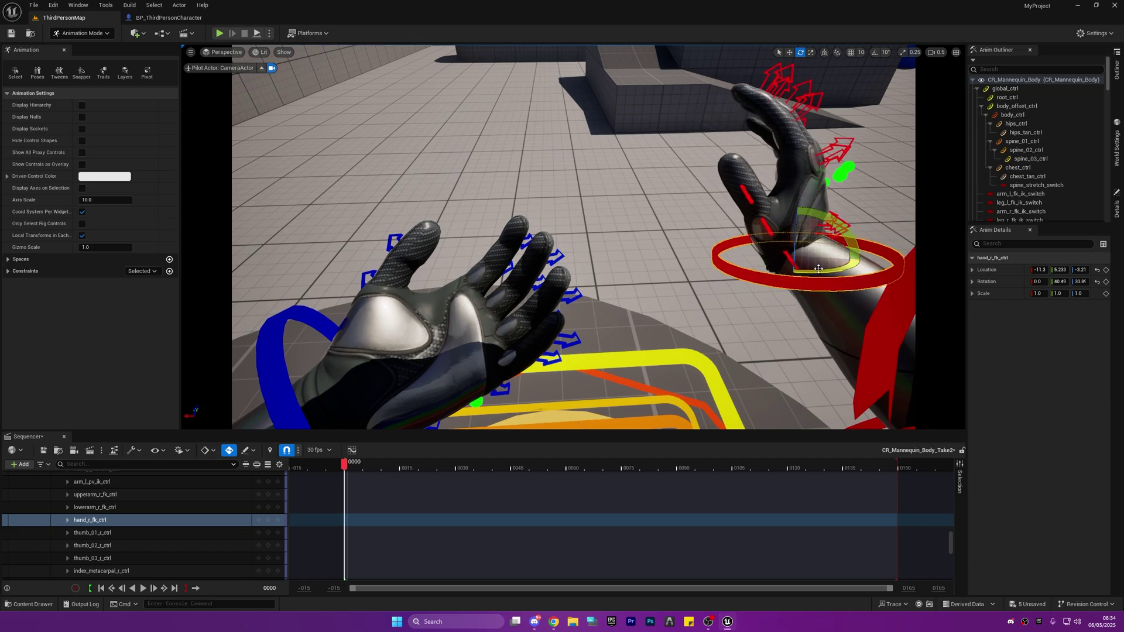
{"action": "left_click_drag", "start_coordinate": [819, 269], "coordinate": [492, 309]}
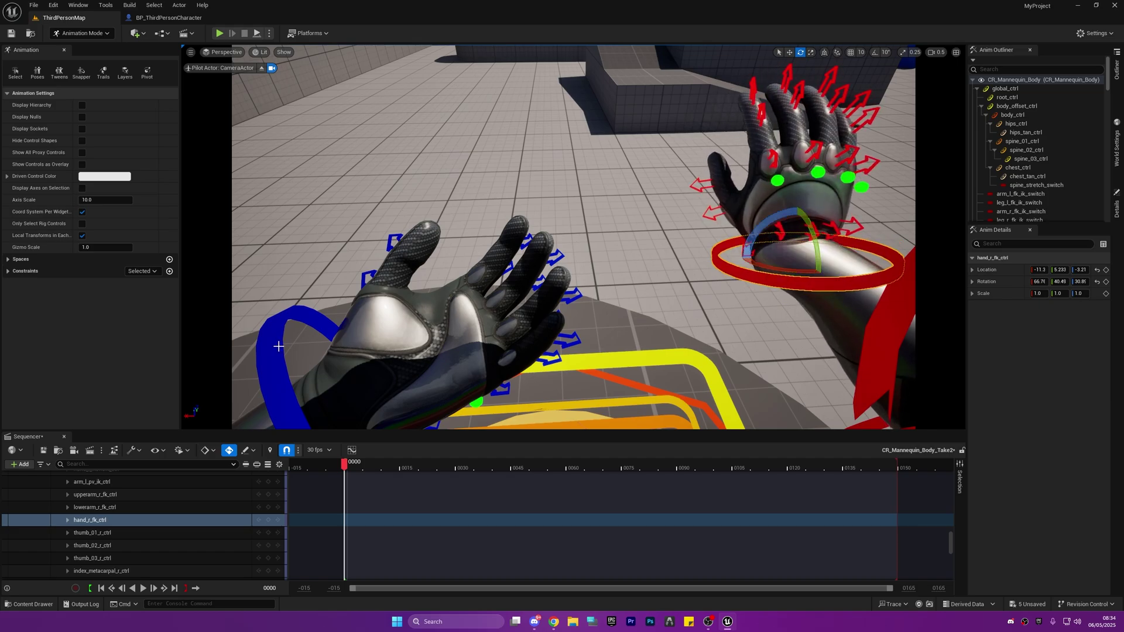
{"action": "right_click_drag", "start_coordinate": [336, 329], "coordinate": [336, 320]}
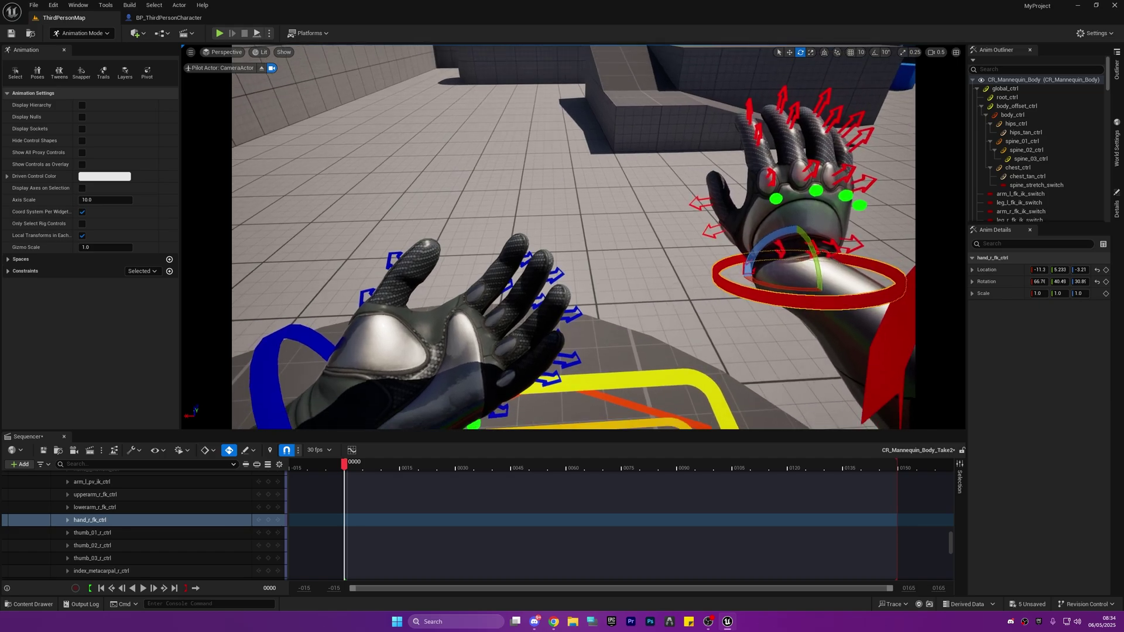
Play the sequence through the camera view, pause it at frame 30, and start closing the editor
{"action": "key", "text": "space"}
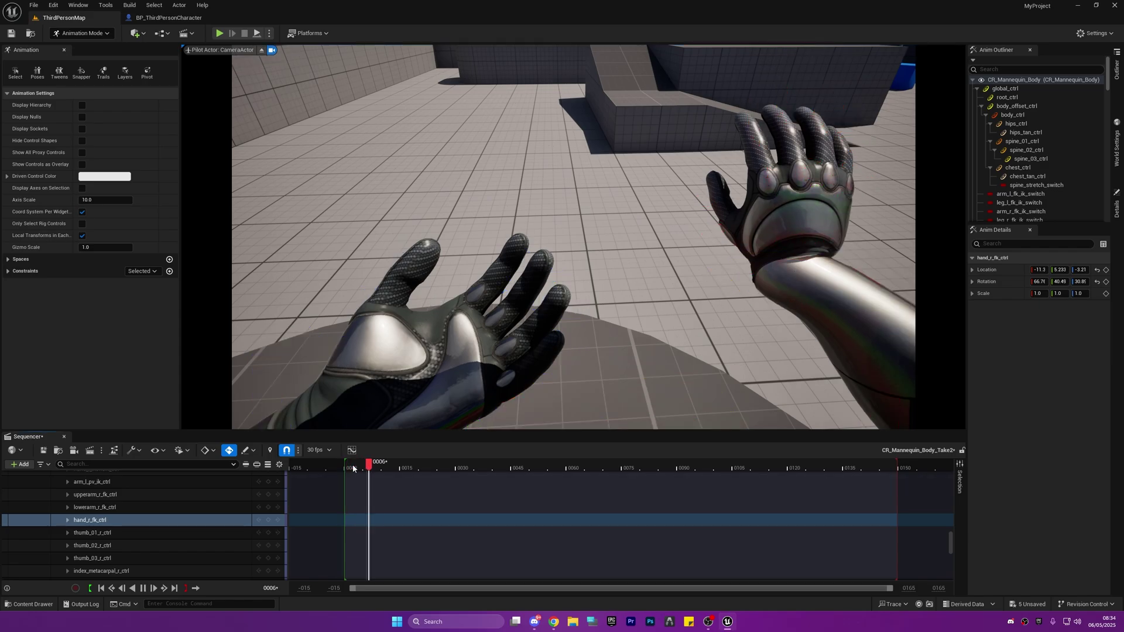
{"action": "key", "text": "space"}
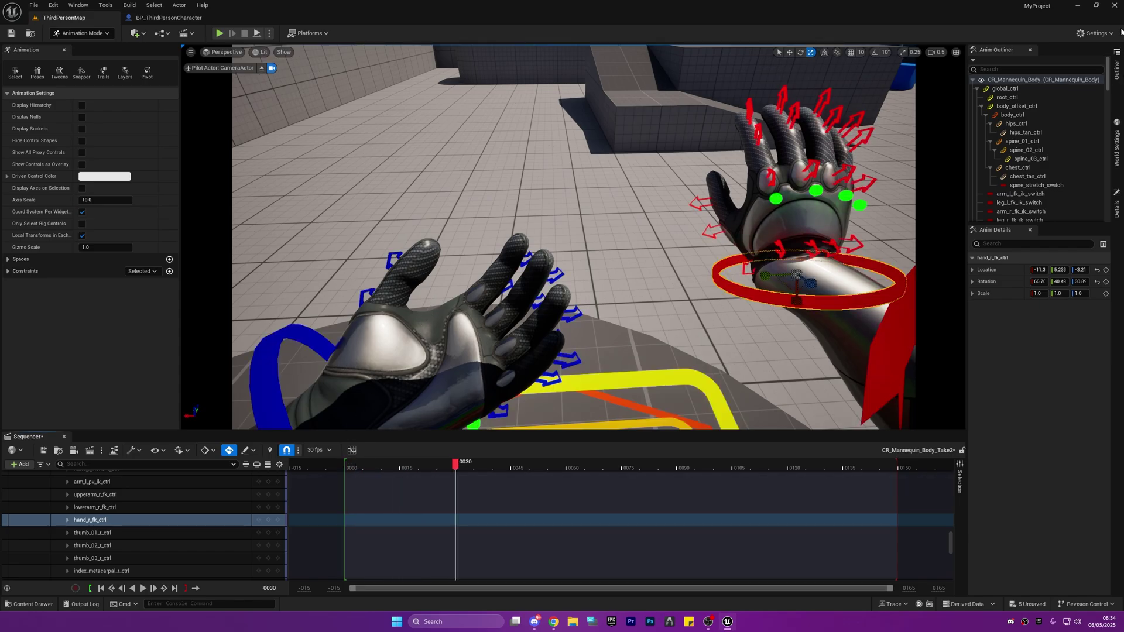
{"action": "left_click", "coordinate": [1114, 5]}
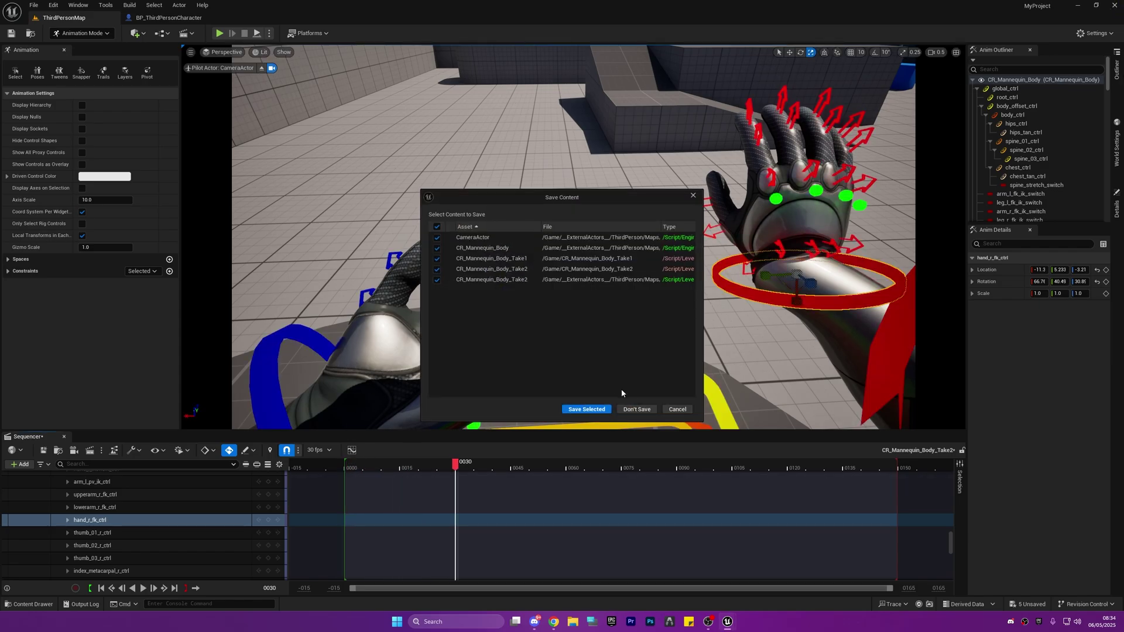